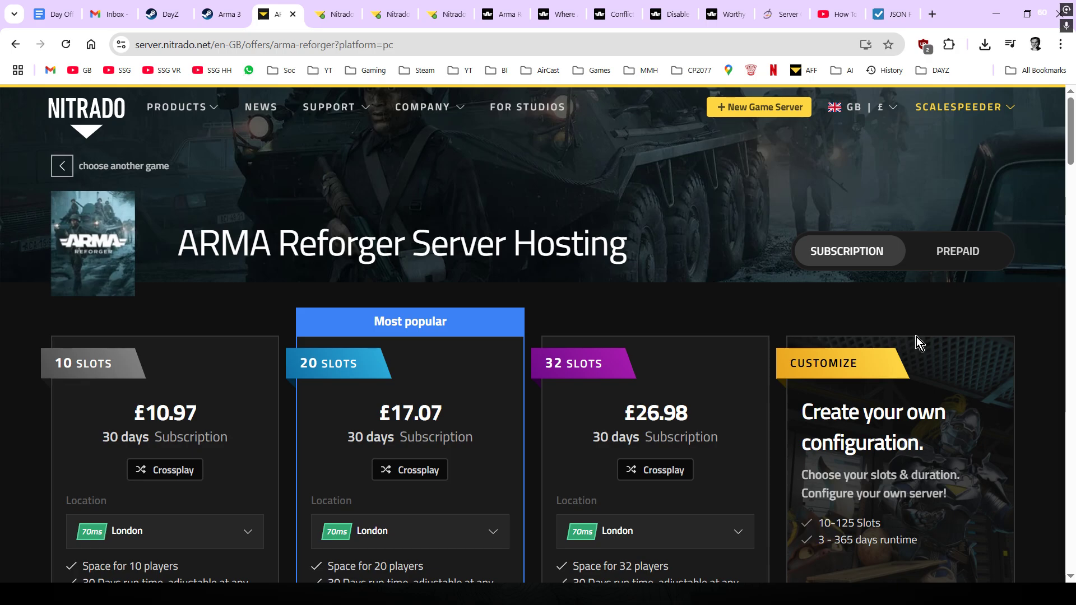
- From the server dashboard, go to Settings > General for the Arma Reforger server
{"action": "scroll", "coordinate": [894, 339], "scroll_direction": "down", "scroll_amount": 1}
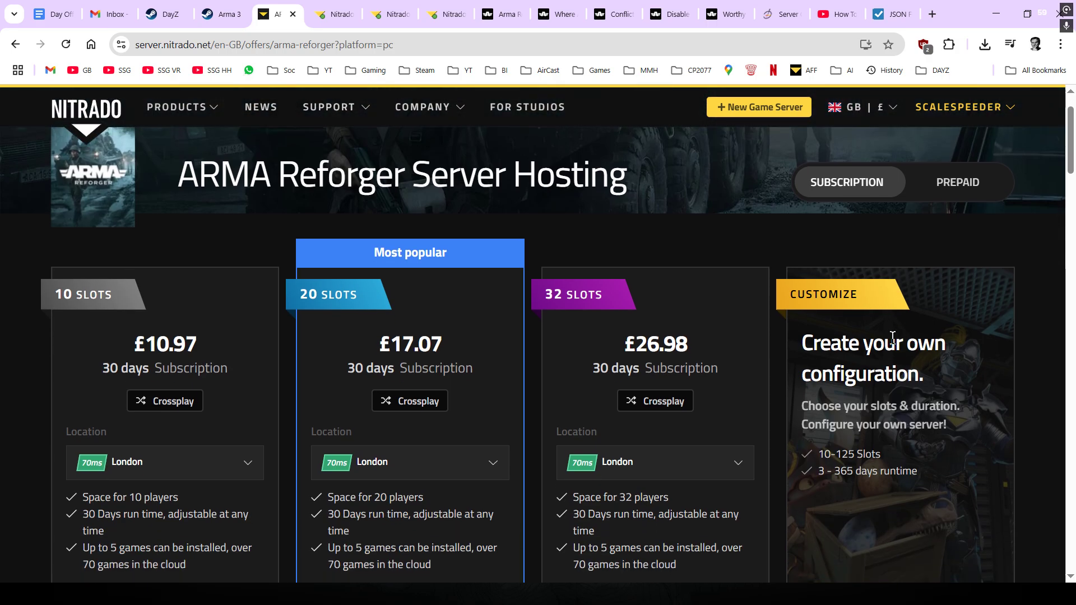
{"action": "scroll", "coordinate": [893, 338], "scroll_direction": "up", "scroll_amount": 1}
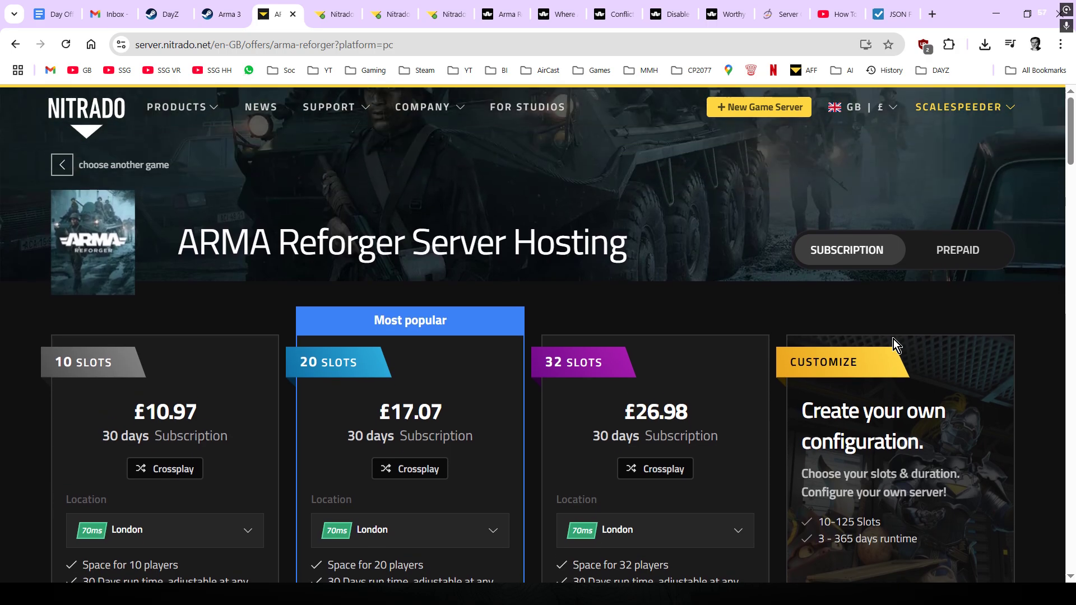
{"action": "scroll", "coordinate": [894, 338], "scroll_direction": "down", "scroll_amount": 1}
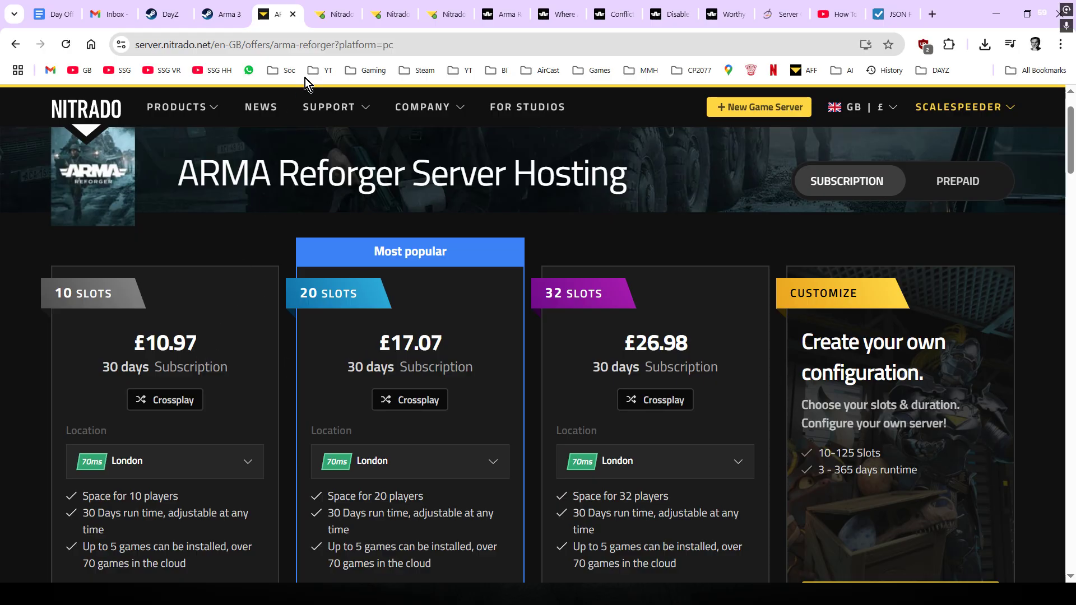
{"action": "left_click", "coordinate": [337, 15]}
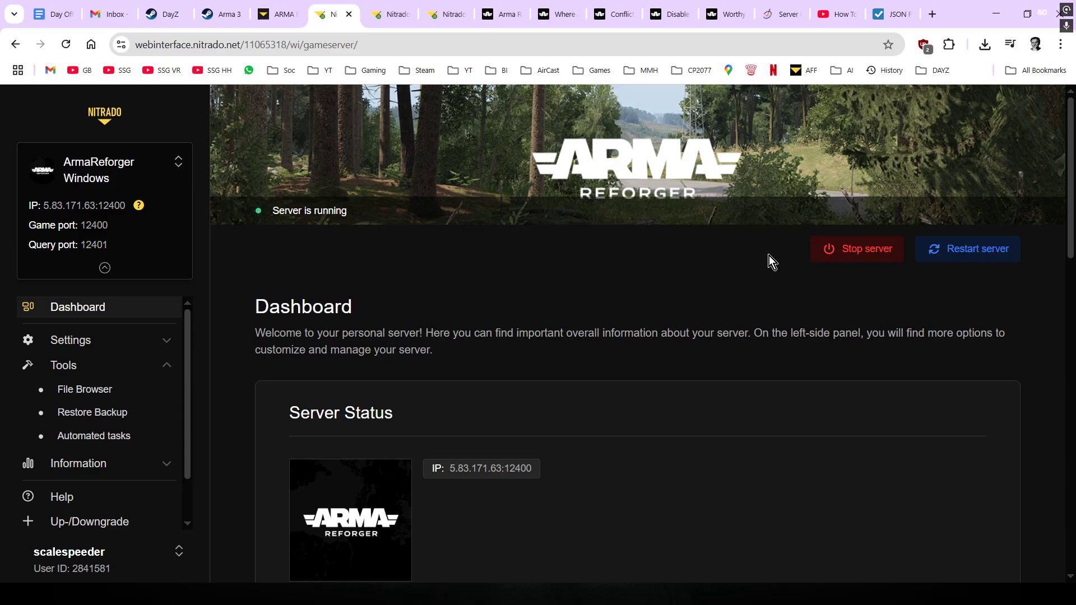
{"action": "scroll", "coordinate": [721, 259], "scroll_direction": "down", "scroll_amount": 1}
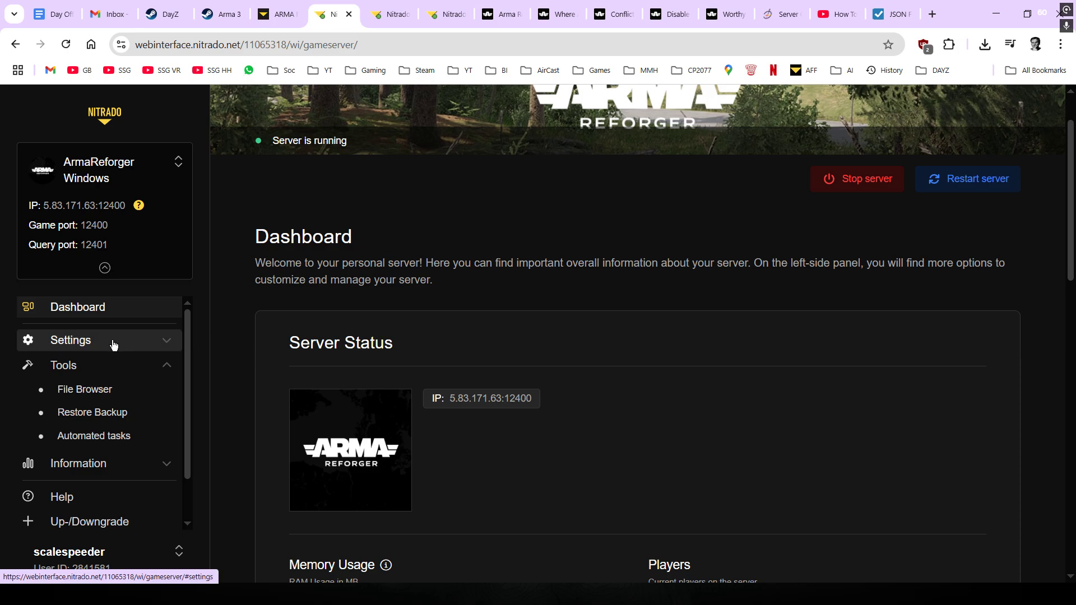
{"action": "left_click", "coordinate": [129, 343]}
{"action": "left_click", "coordinate": [73, 365]}
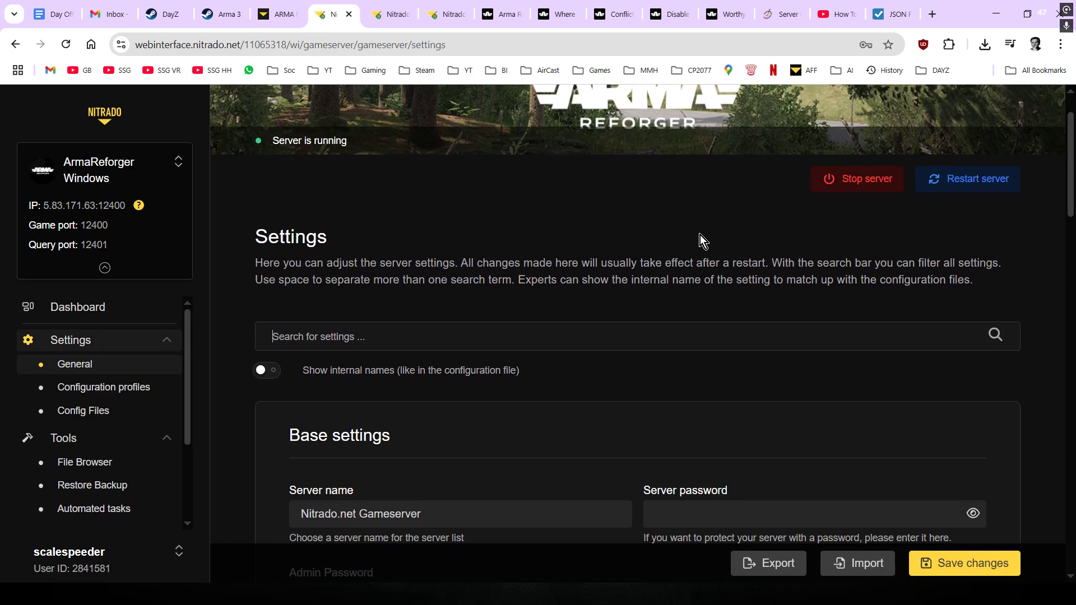
- Replace the server name with 'Scalespeeders Test Server'
{"action": "scroll", "coordinate": [701, 234], "scroll_direction": "down", "scroll_amount": 4}
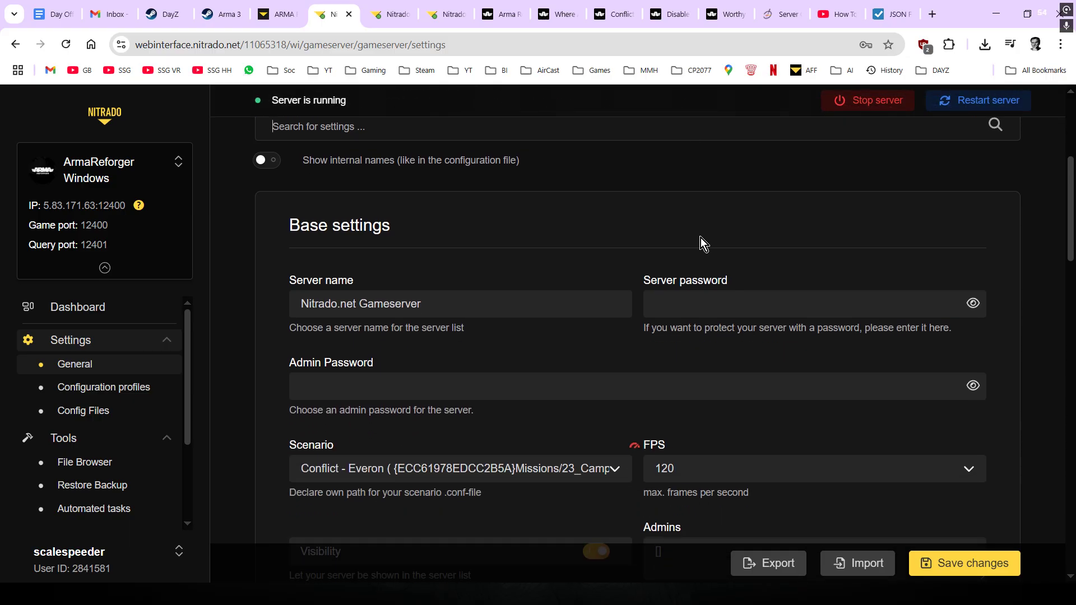
{"action": "left_click_drag", "start_coordinate": [455, 235], "coordinate": [297, 234]}
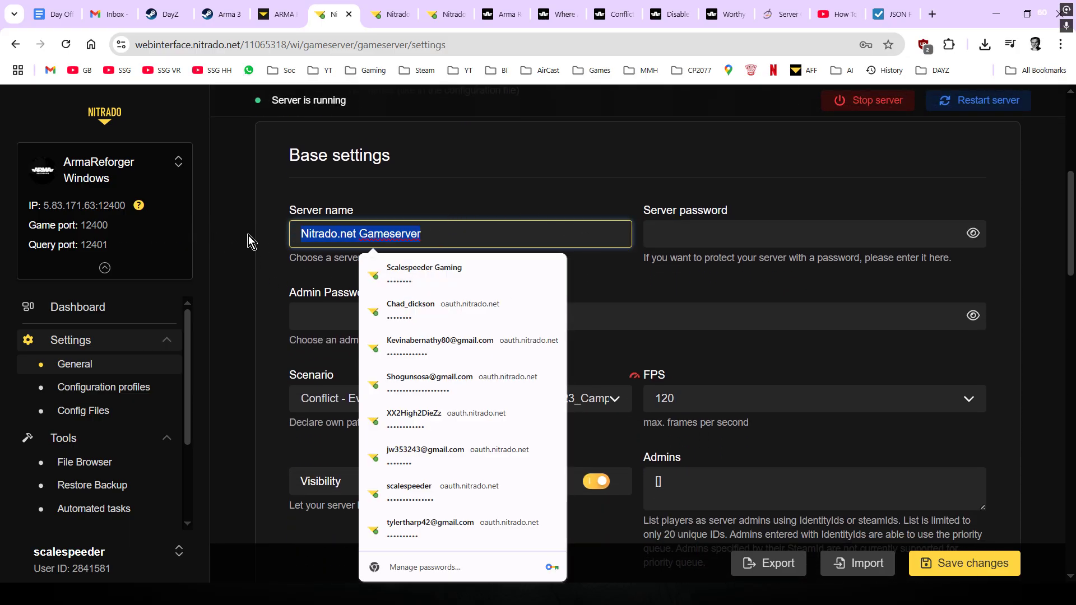
{"action": "type", "text": "Scale"}
{"action": "key", "text": "BackSpace"}
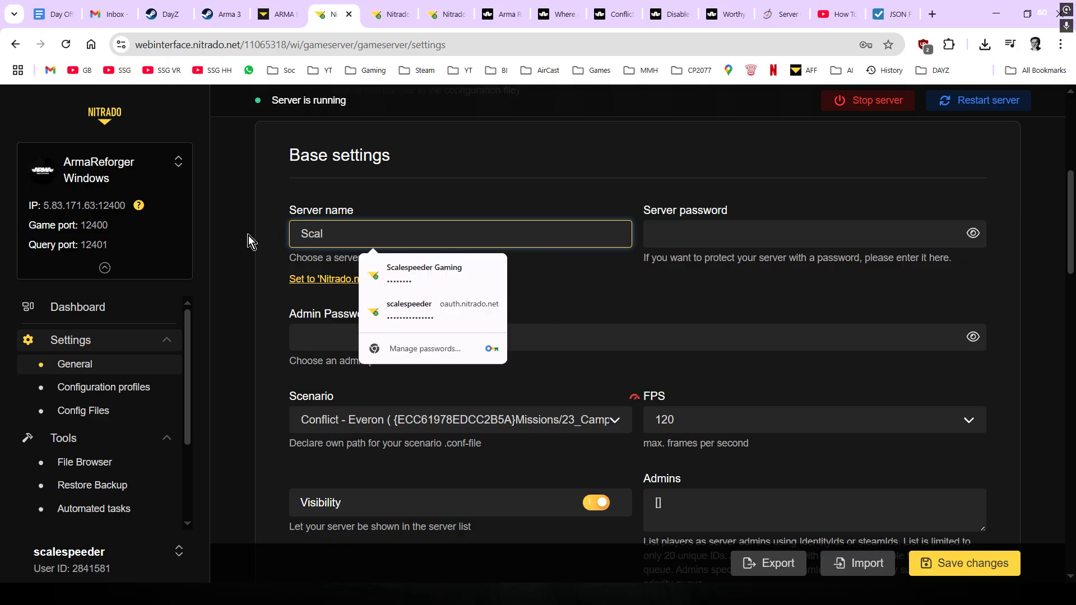
{"action": "type", "text": "espeede"}
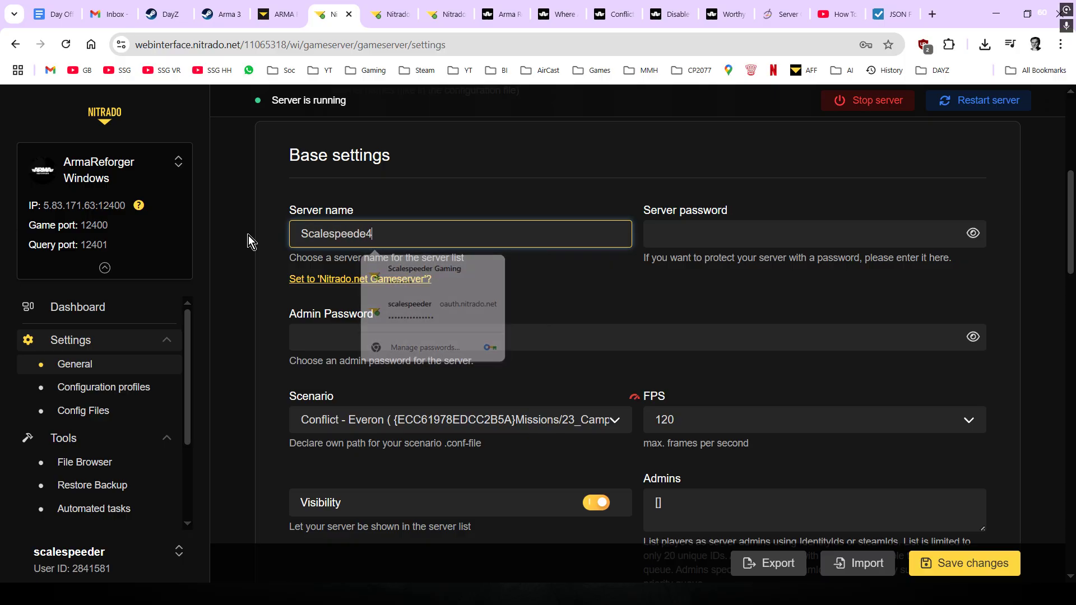
{"action": "type", "text": "rs Test "}
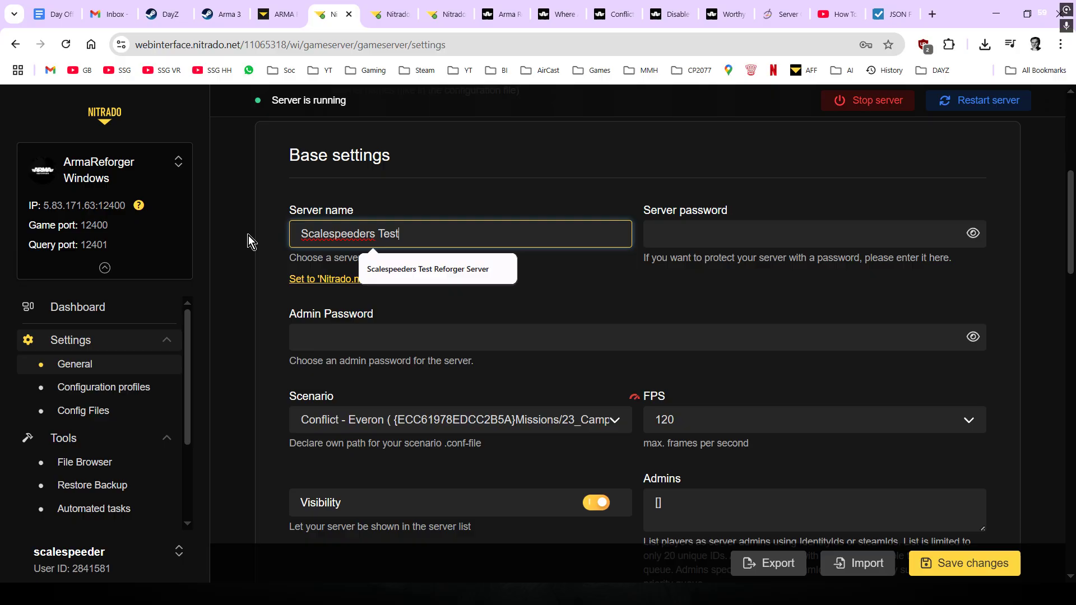
{"action": "type", "text": "Server"}
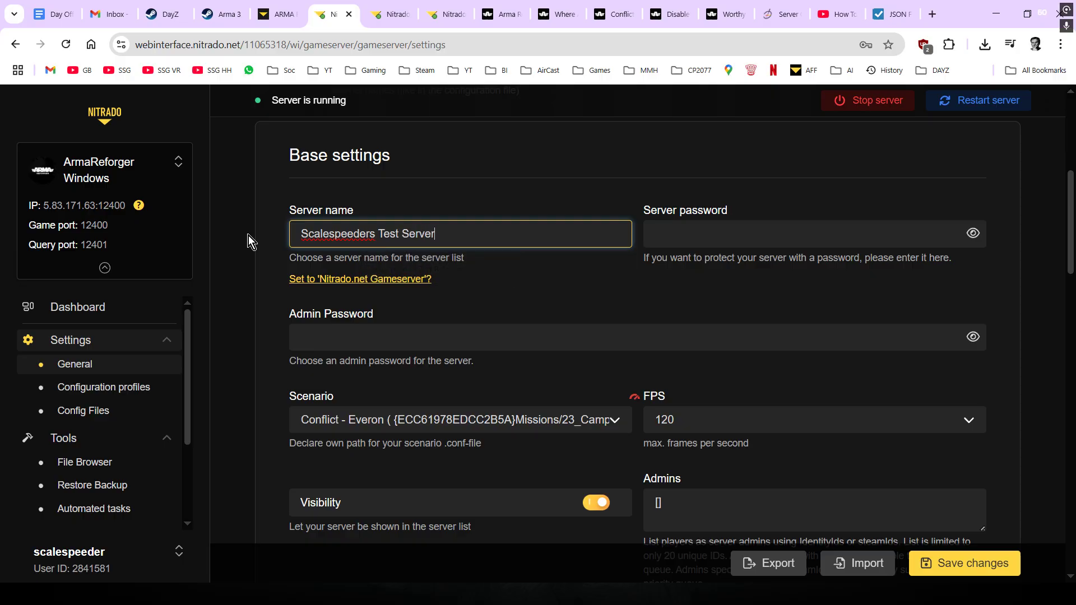
- Enter a server password and an admin password
{"action": "left_click", "coordinate": [710, 232]}
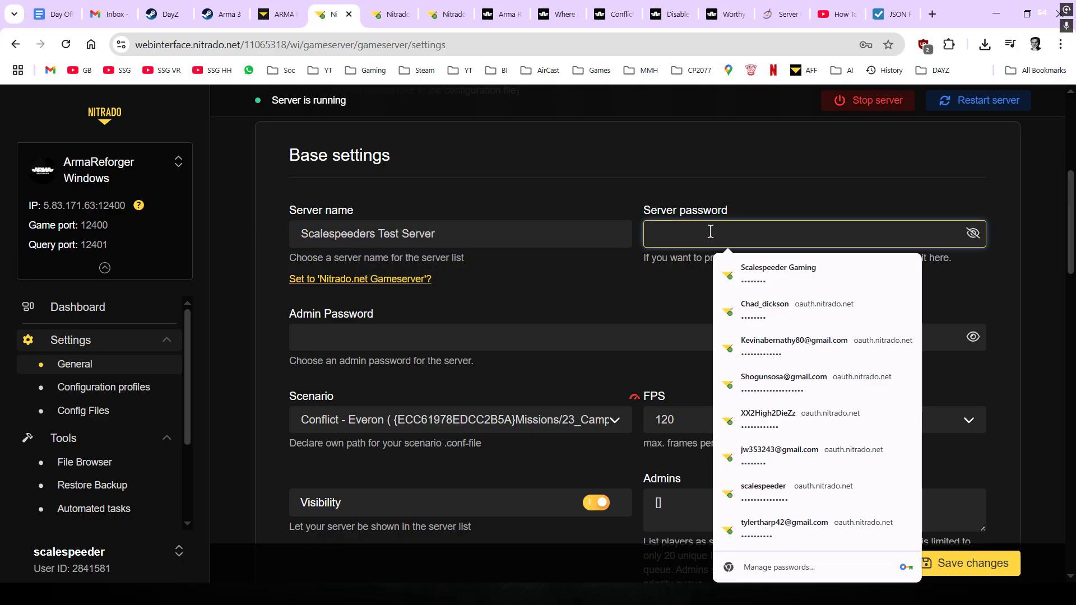
{"action": "type", "text": "passw"}
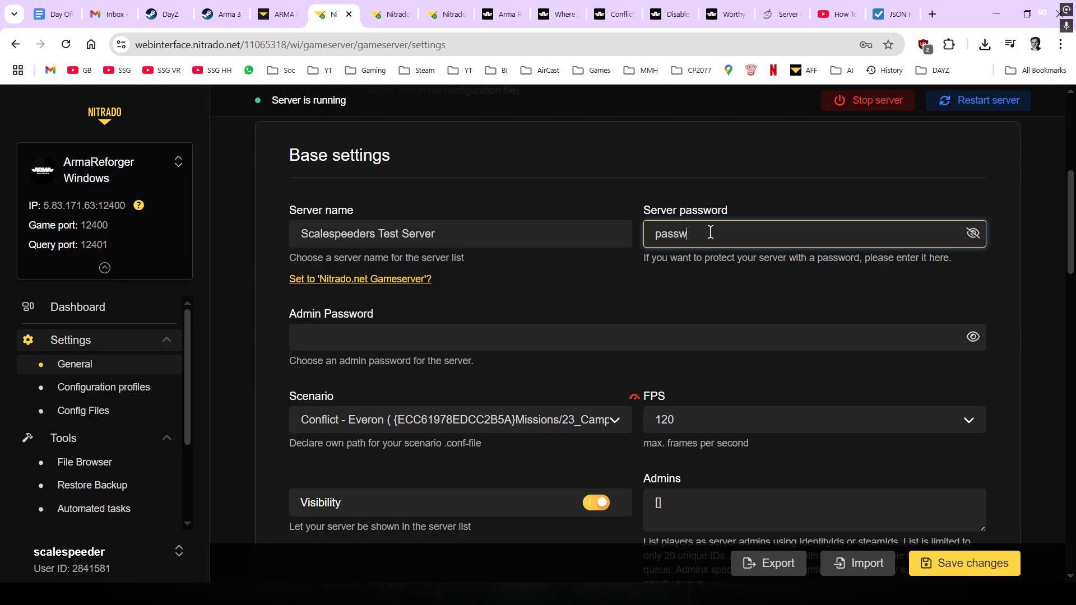
{"action": "type", "text": "ord"}
{"action": "left_click", "coordinate": [444, 339]}
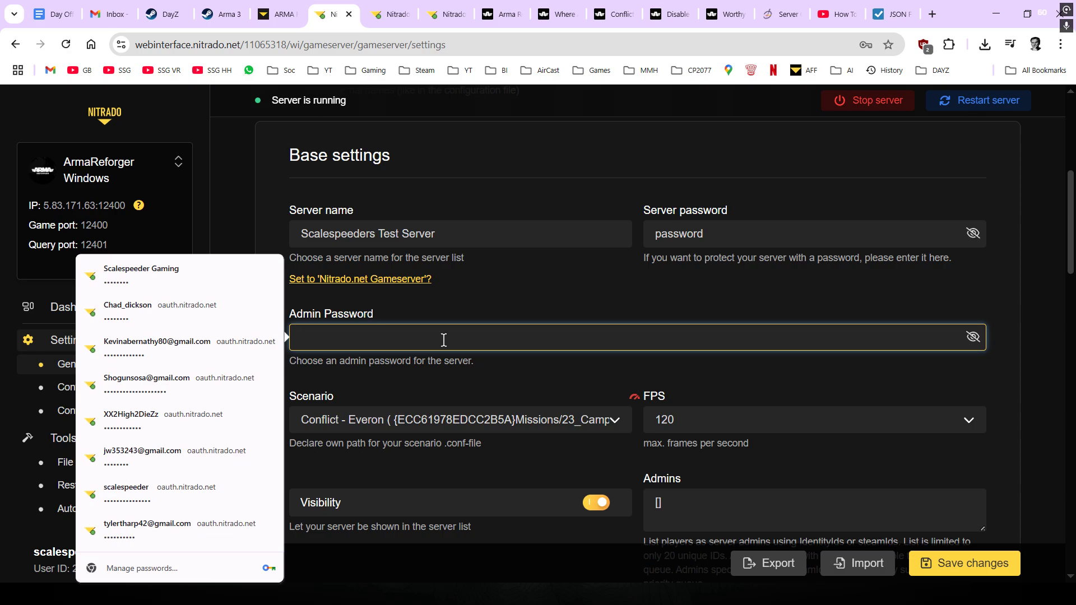
{"action": "type", "text": "ow"}
{"action": "key", "text": "BackSpace"}
{"action": "key", "text": "BackSpace"}
{"action": "type", "text": "pw"}
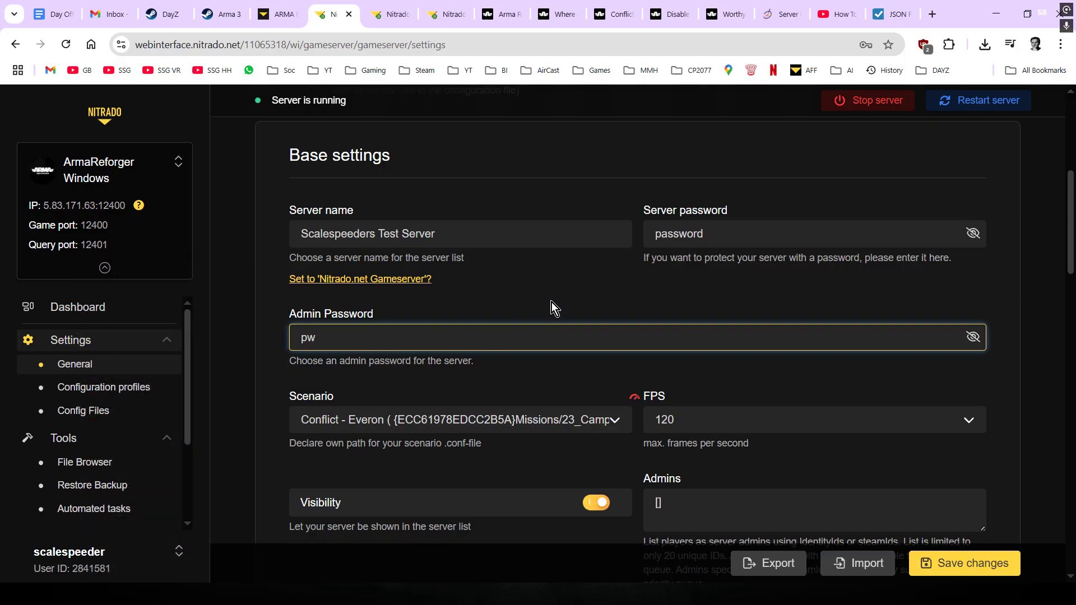
{"action": "left_click", "coordinate": [833, 18]}
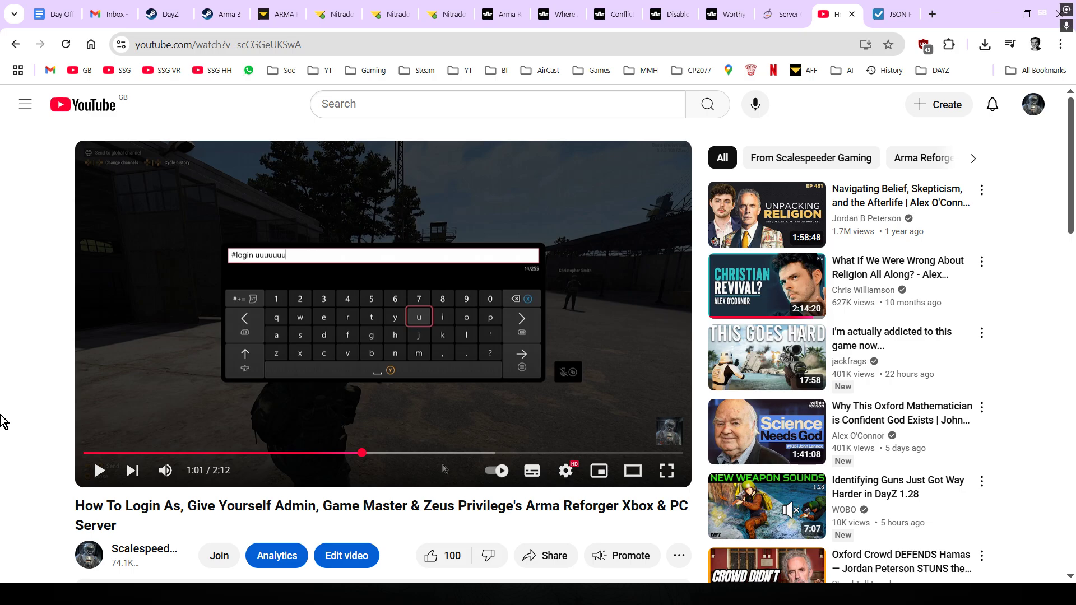
{"action": "left_click", "coordinate": [327, 14]}
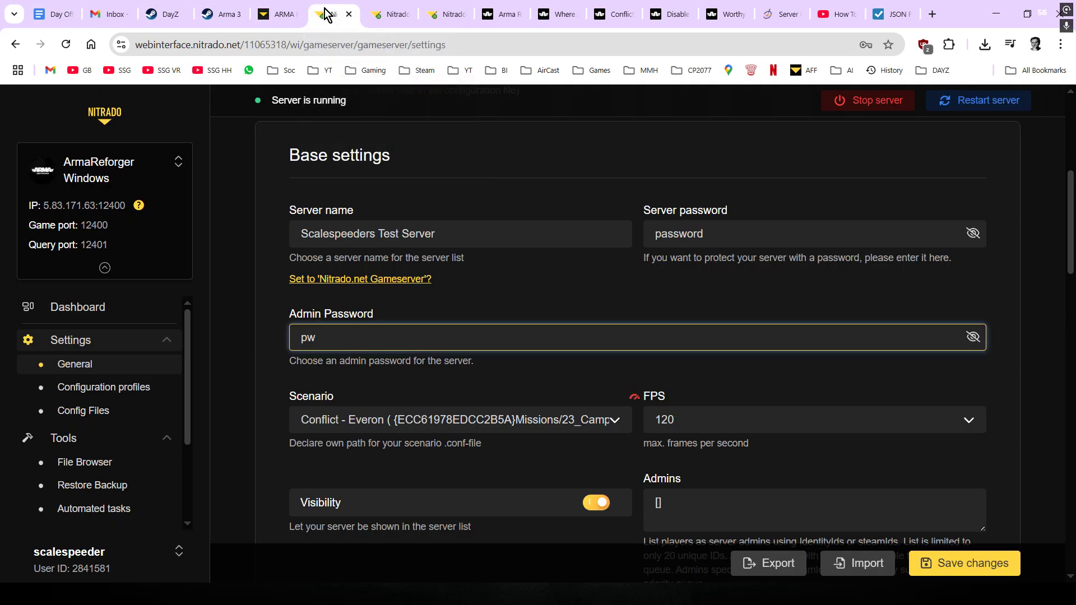
- Pick Game Master - Everon from the Scenario dropdown's Official Scenarios list
{"action": "scroll", "coordinate": [500, 214], "scroll_direction": "down", "scroll_amount": 1}
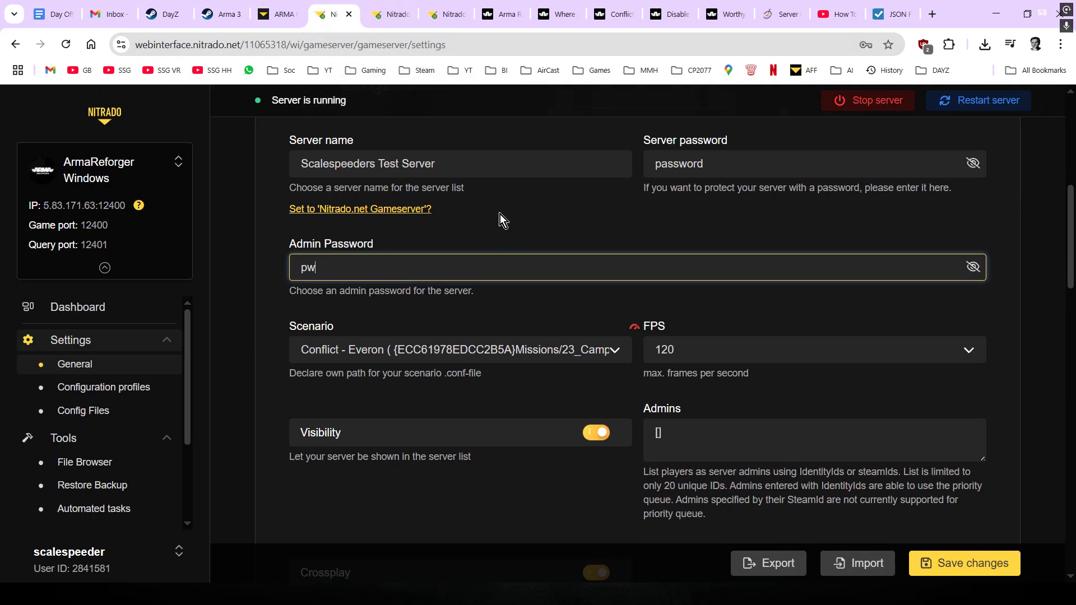
{"action": "left_click", "coordinate": [500, 408]}
{"action": "scroll", "coordinate": [486, 387], "scroll_direction": "down", "scroll_amount": 1}
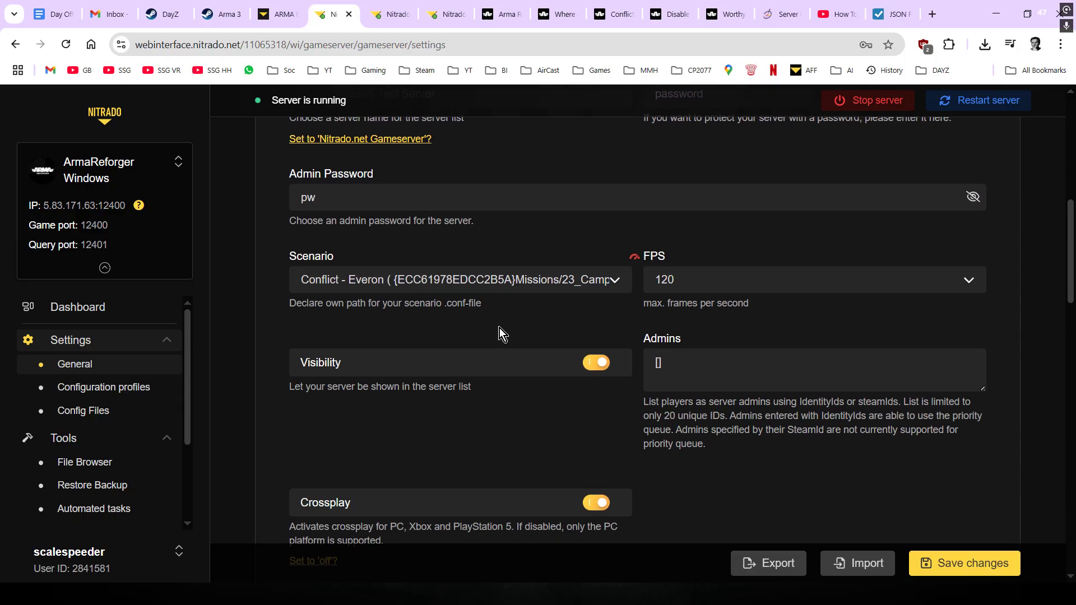
{"action": "left_click", "coordinate": [525, 284]}
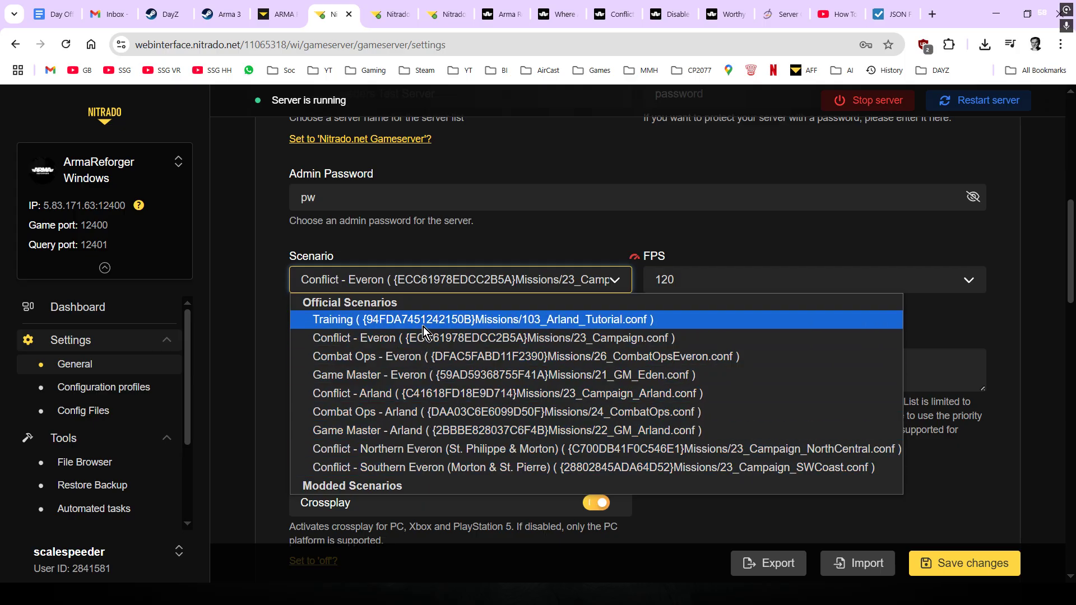
{"action": "left_click", "coordinate": [420, 376]}
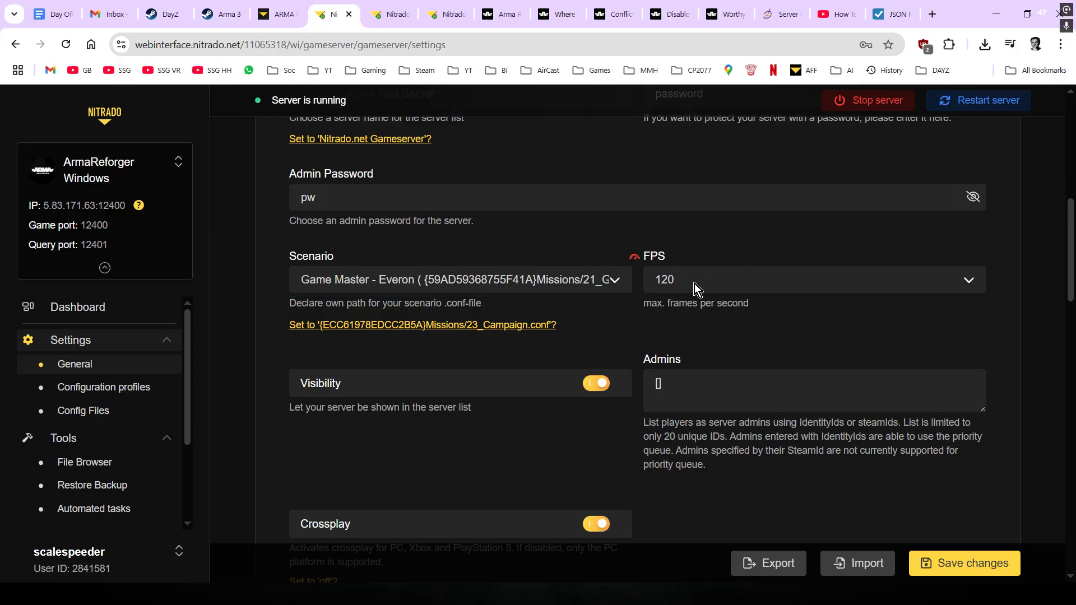
{"action": "scroll", "coordinate": [695, 284], "scroll_direction": "down", "scroll_amount": 3}
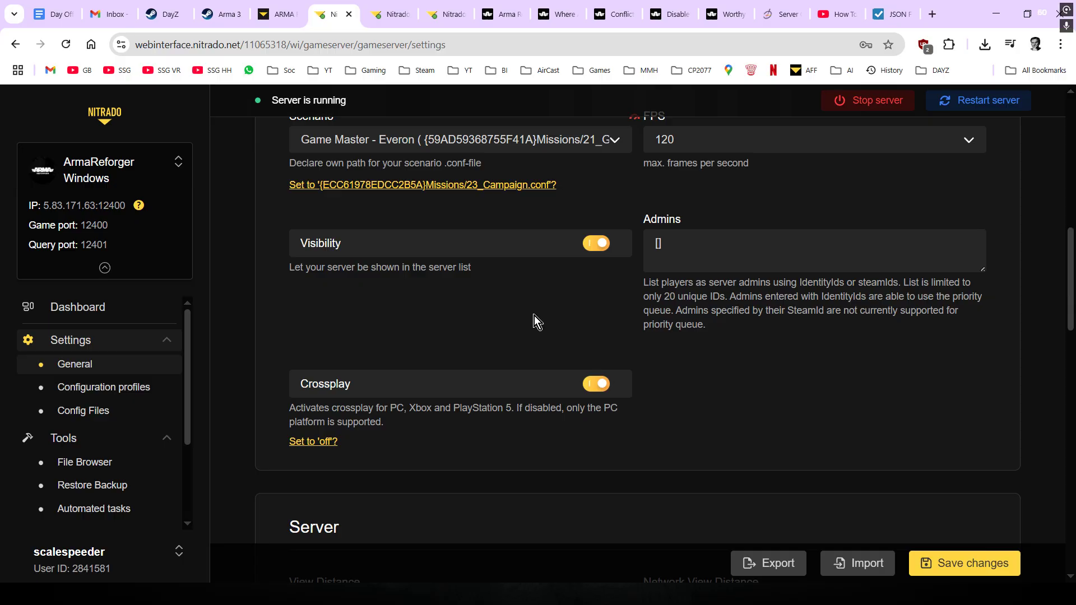
- Scroll to the bottom of the General settings and click Save changes
{"action": "scroll", "coordinate": [534, 315], "scroll_direction": "down", "scroll_amount": 3}
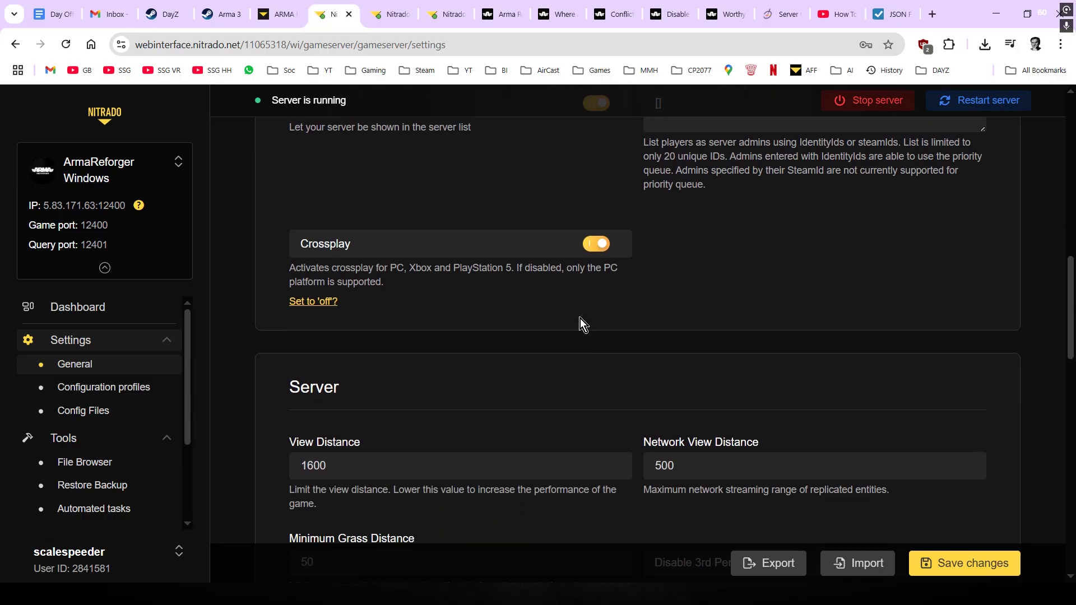
{"action": "scroll", "coordinate": [580, 319], "scroll_direction": "down", "scroll_amount": 3}
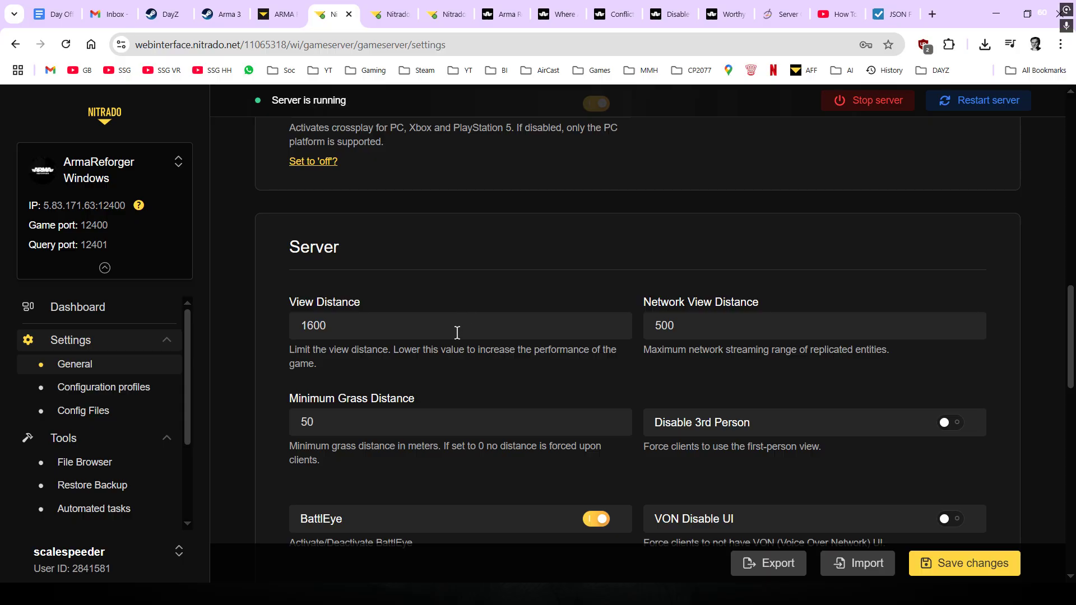
{"action": "scroll", "coordinate": [460, 337], "scroll_direction": "down", "scroll_amount": 1}
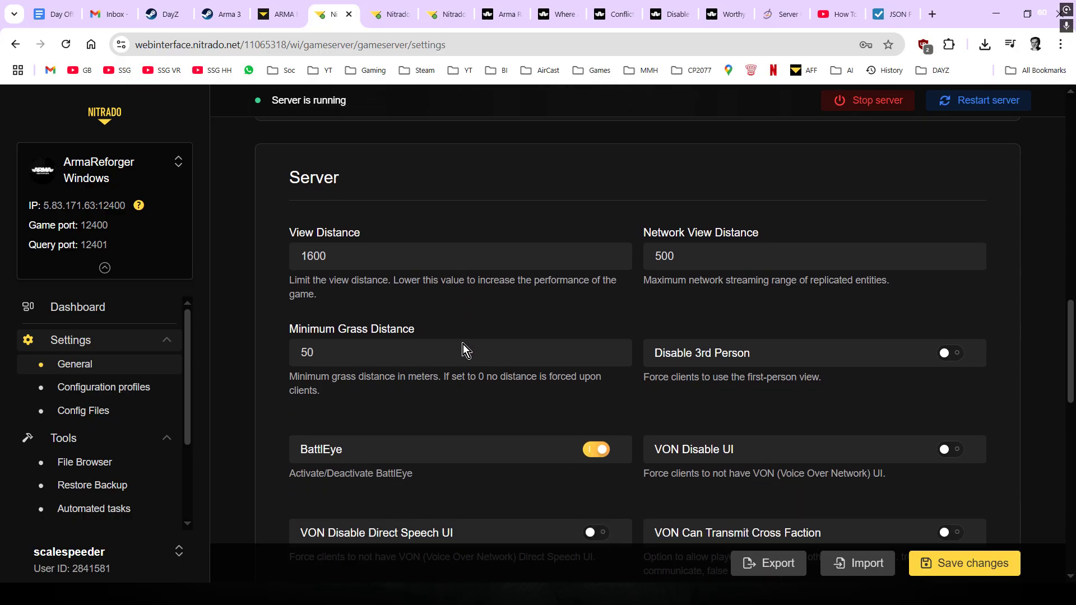
{"action": "left_click", "coordinate": [957, 556]}
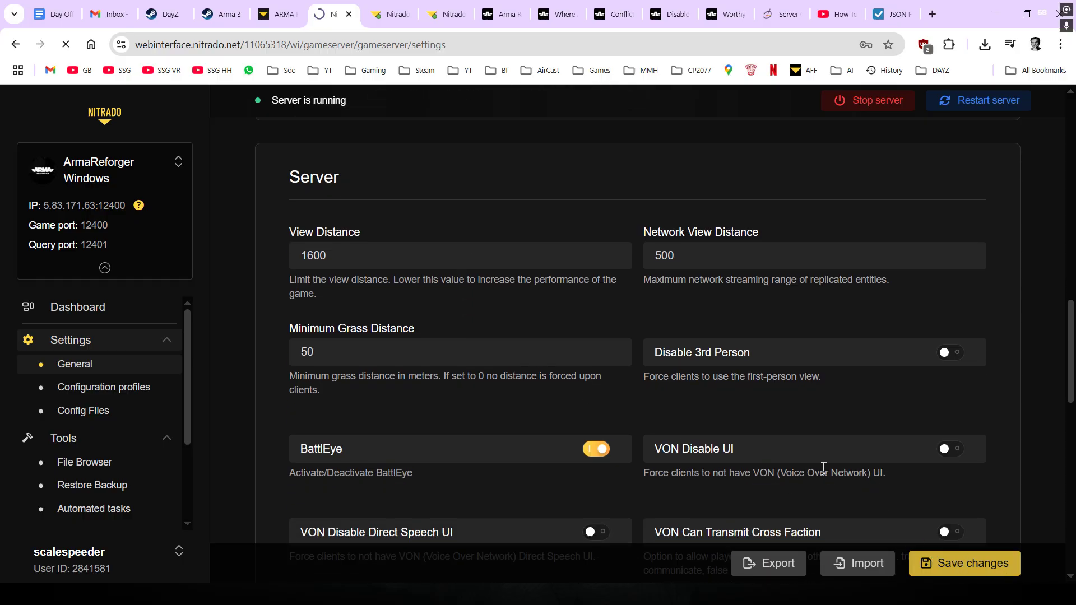
{"action": "scroll", "coordinate": [518, 362], "scroll_direction": "down", "scroll_amount": 1}
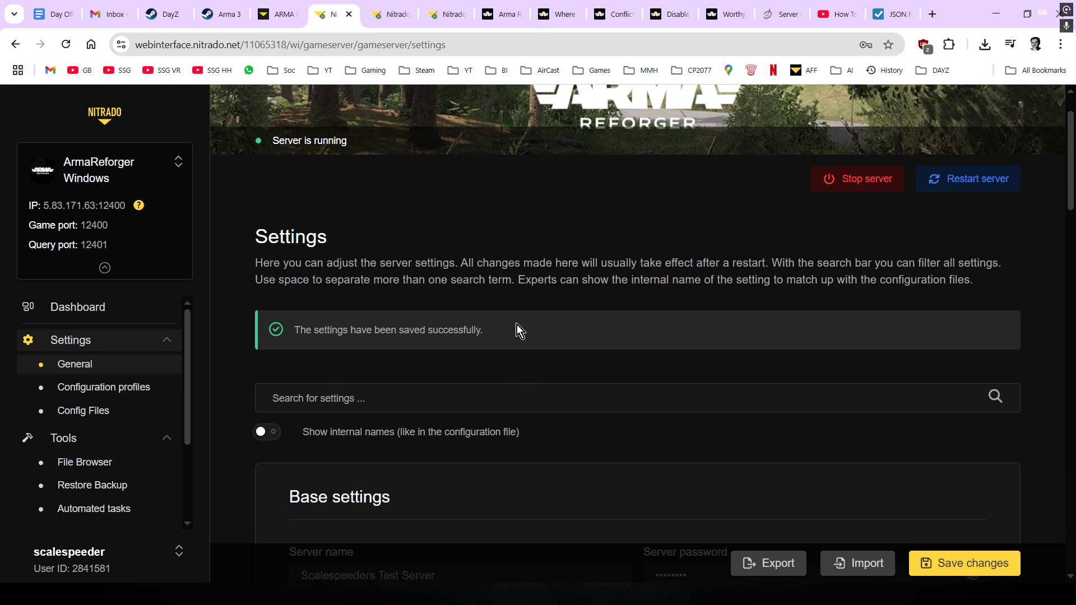
{"action": "scroll", "coordinate": [401, 314], "scroll_direction": "up", "scroll_amount": 1}
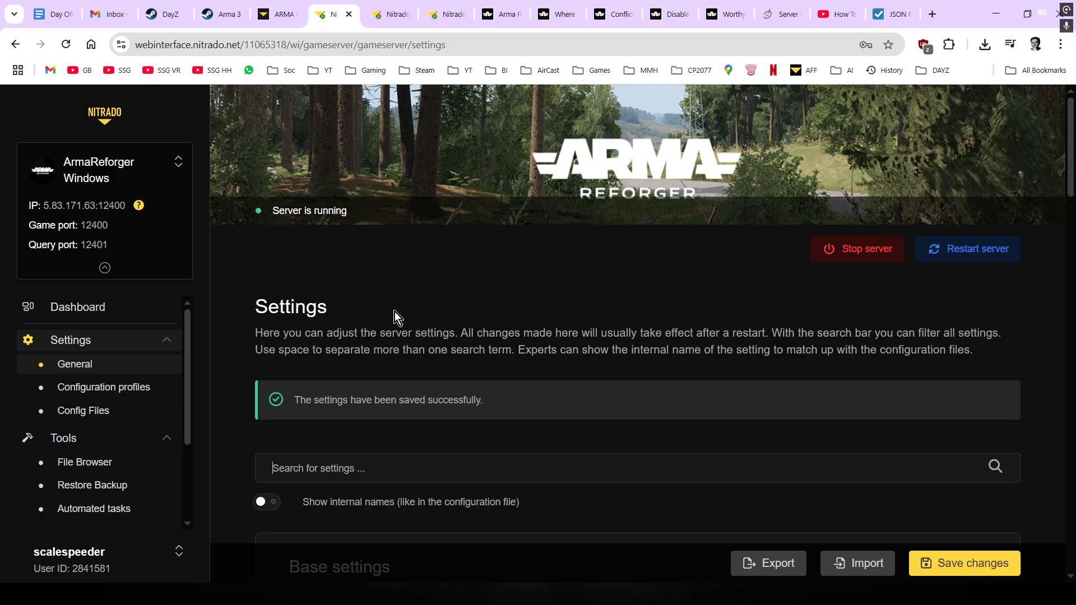
{"action": "left_click", "coordinate": [381, 15]}
- Reload config.json and highlight its name, password, admin password and scenarioId lines
{"action": "left_click", "coordinate": [65, 48]}
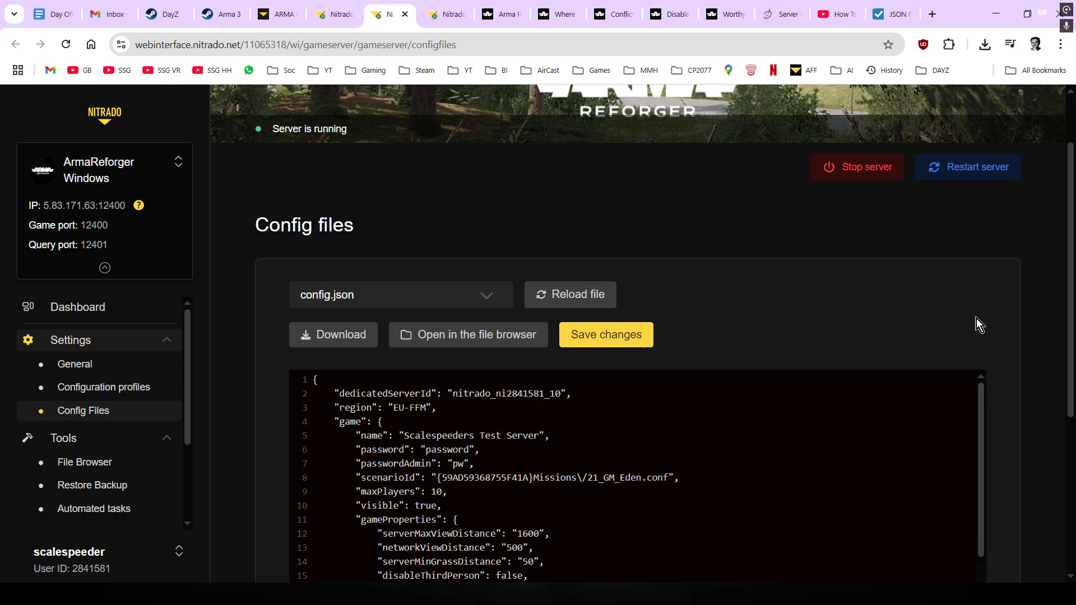
{"action": "scroll", "coordinate": [976, 318], "scroll_direction": "down", "scroll_amount": 4}
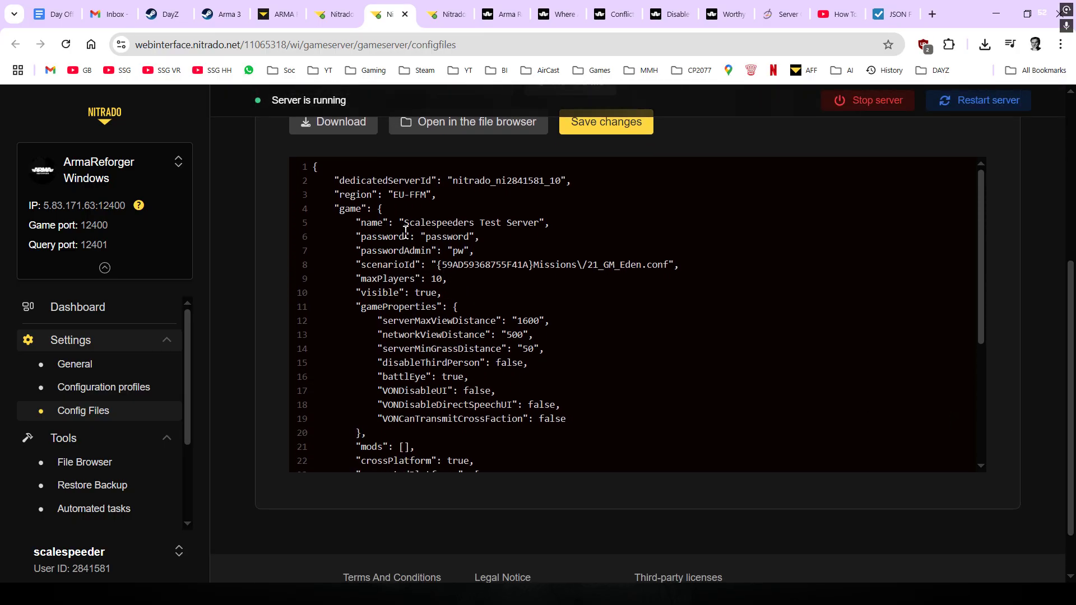
{"action": "left_click_drag", "start_coordinate": [356, 223], "coordinate": [556, 224]}
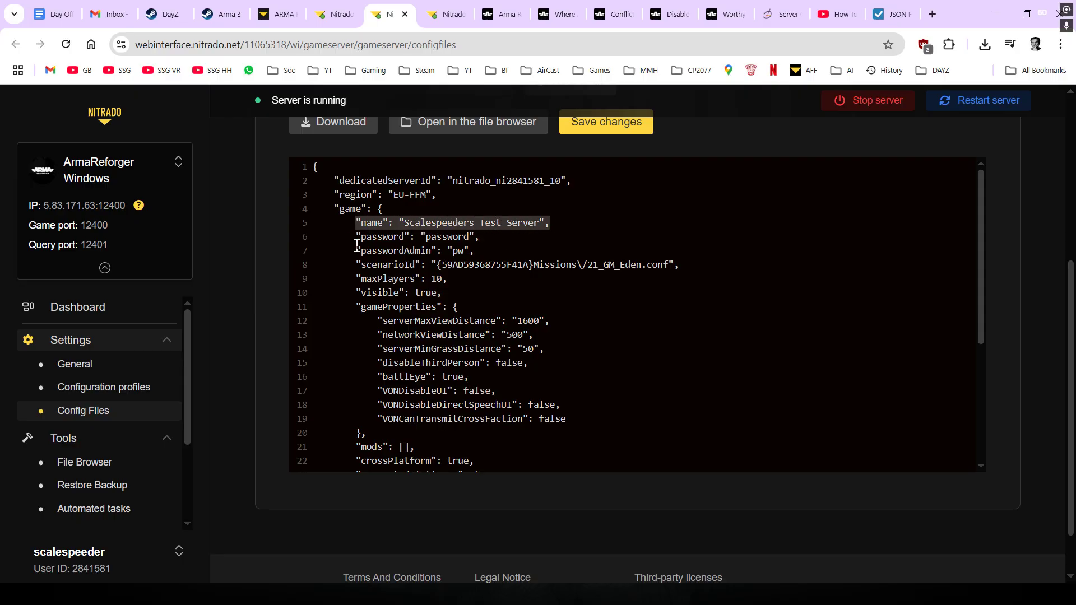
{"action": "left_click_drag", "start_coordinate": [339, 238], "coordinate": [492, 236]}
{"action": "left_click_drag", "start_coordinate": [329, 250], "coordinate": [478, 251]}
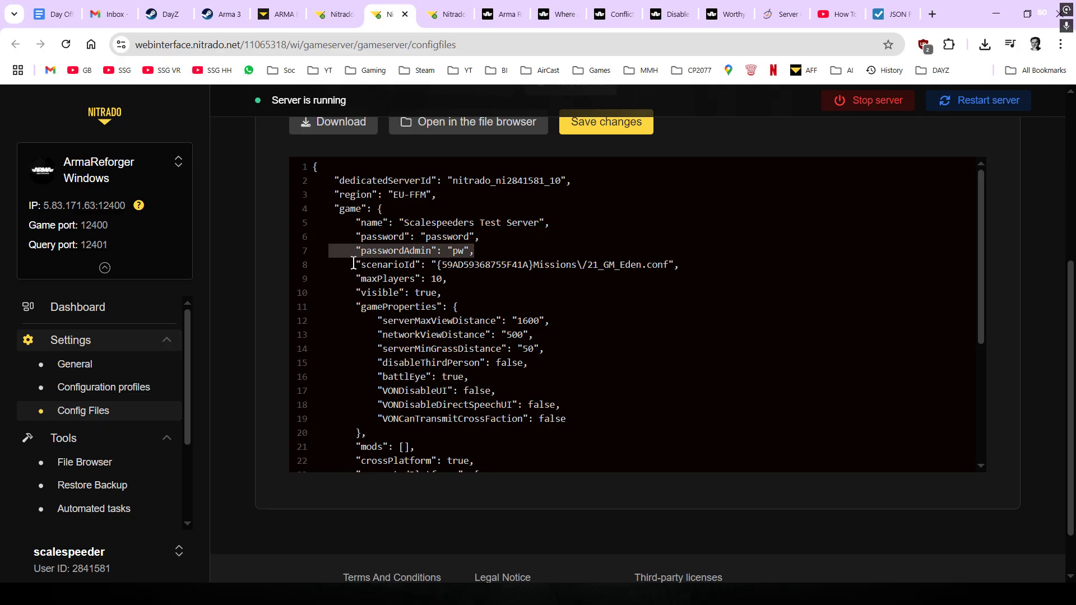
{"action": "left_click_drag", "start_coordinate": [353, 263], "coordinate": [684, 263]}
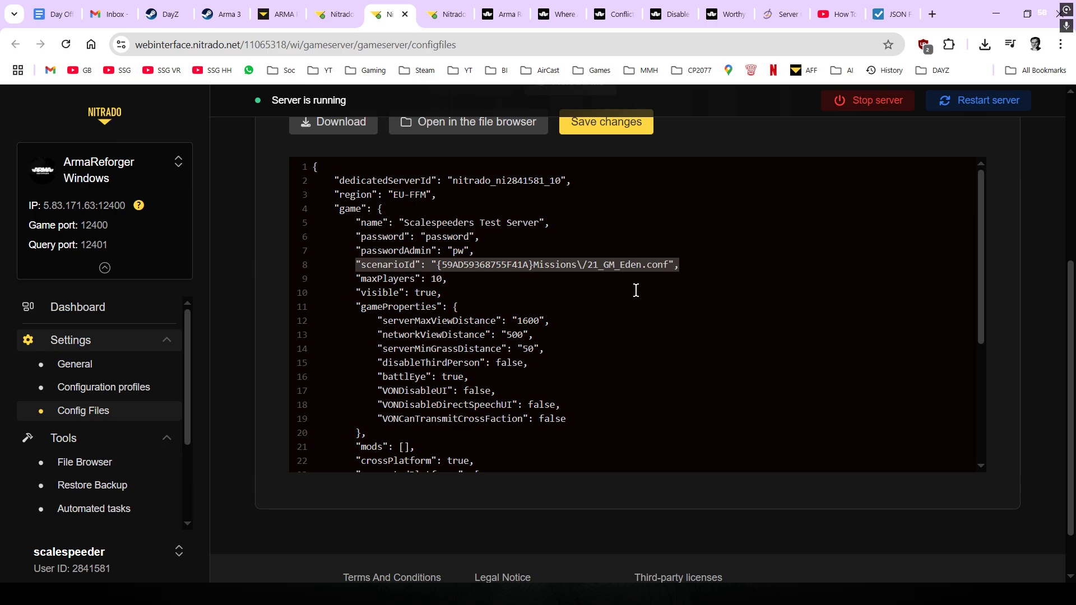
- Highlight the crossPlatform setting and the supportedPlatforms list in config.json
{"action": "scroll", "coordinate": [461, 323], "scroll_direction": "down", "scroll_amount": 1}
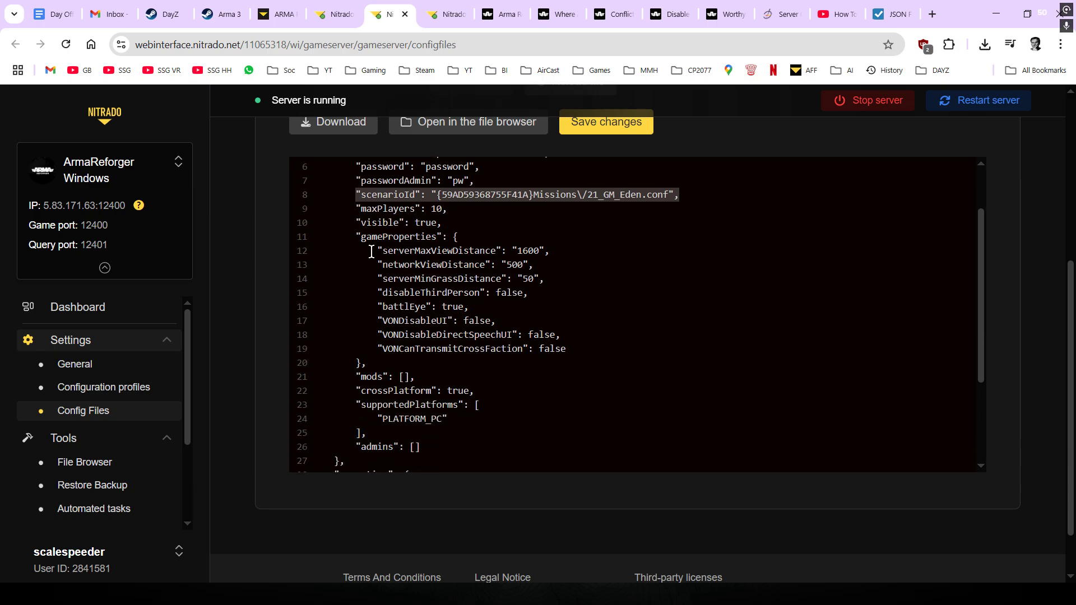
{"action": "left_click_drag", "start_coordinate": [371, 251], "coordinate": [567, 296]}
{"action": "scroll", "coordinate": [577, 303], "scroll_direction": "down", "scroll_amount": 1}
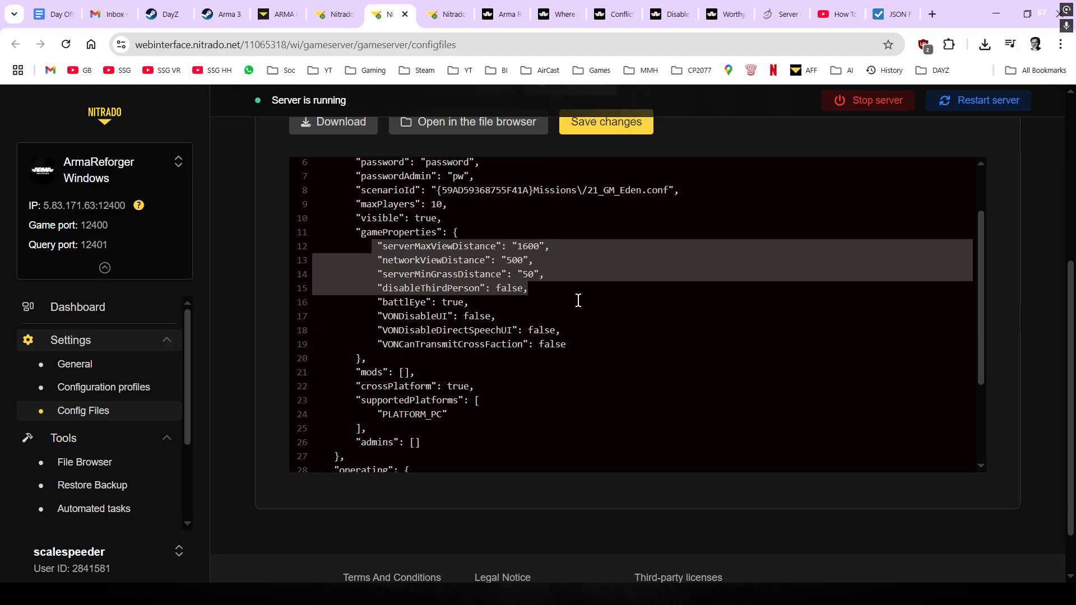
{"action": "left_click_drag", "start_coordinate": [347, 321], "coordinate": [511, 324]}
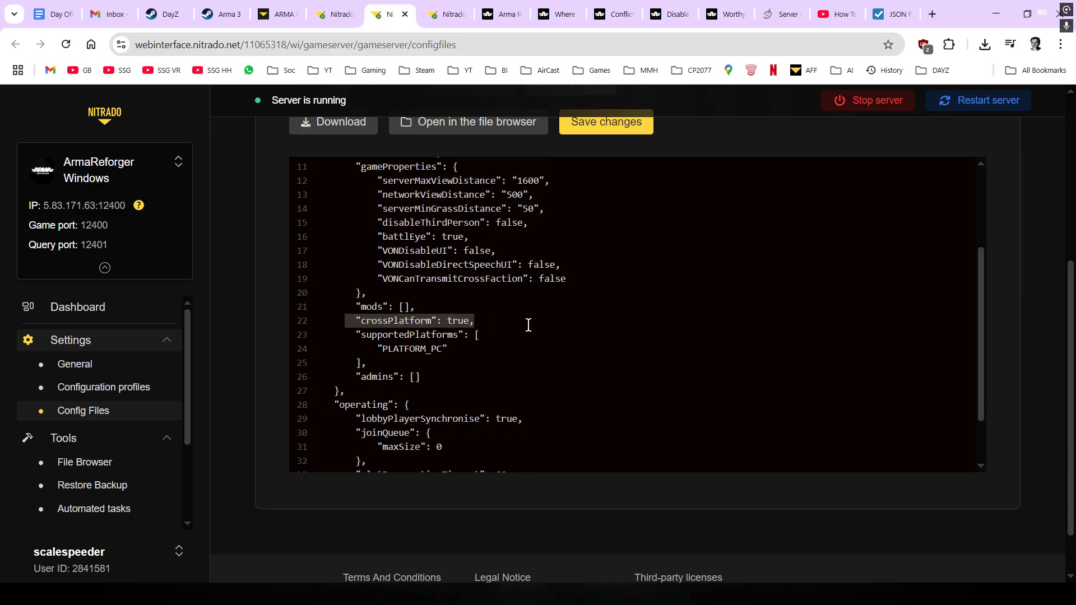
{"action": "left_click", "coordinate": [594, 332]}
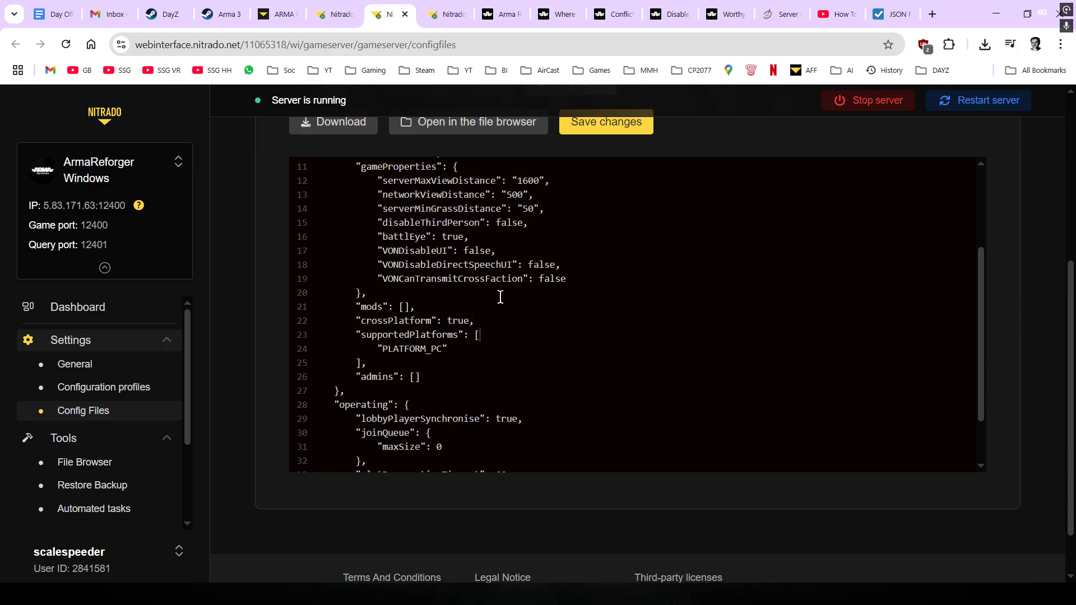
{"action": "scroll", "coordinate": [491, 291], "scroll_direction": "up", "scroll_amount": 2}
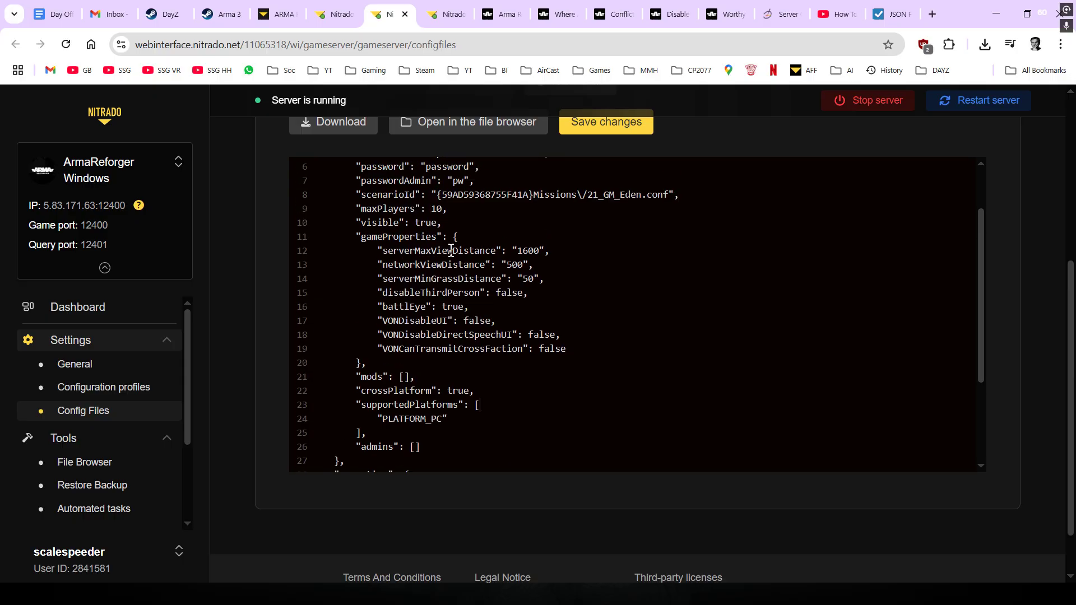
{"action": "scroll", "coordinate": [507, 329], "scroll_direction": "up", "scroll_amount": 3}
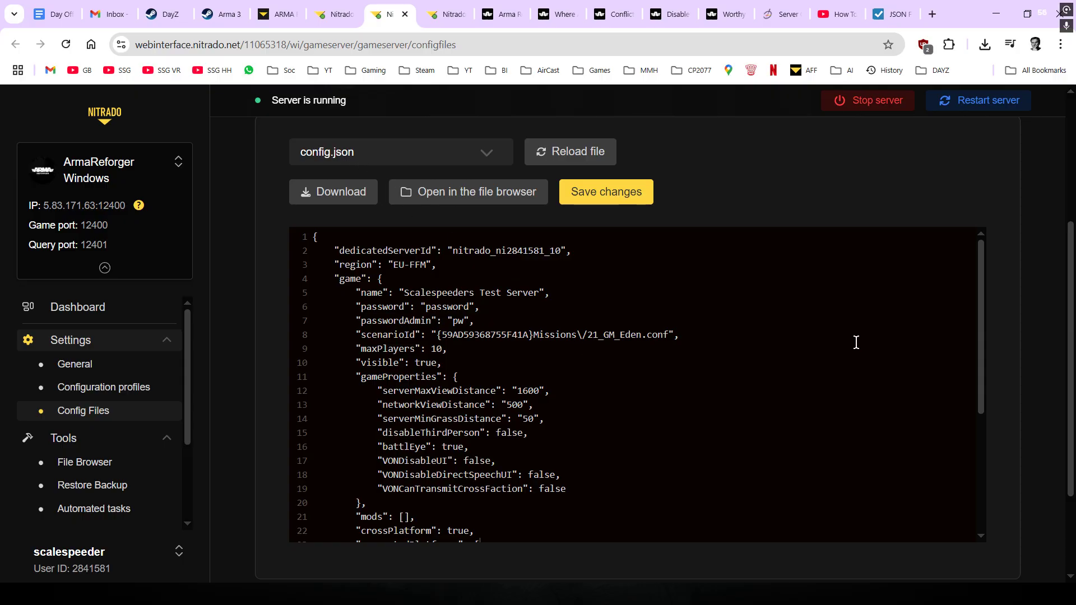
{"action": "scroll", "coordinate": [856, 342], "scroll_direction": "down", "scroll_amount": 1}
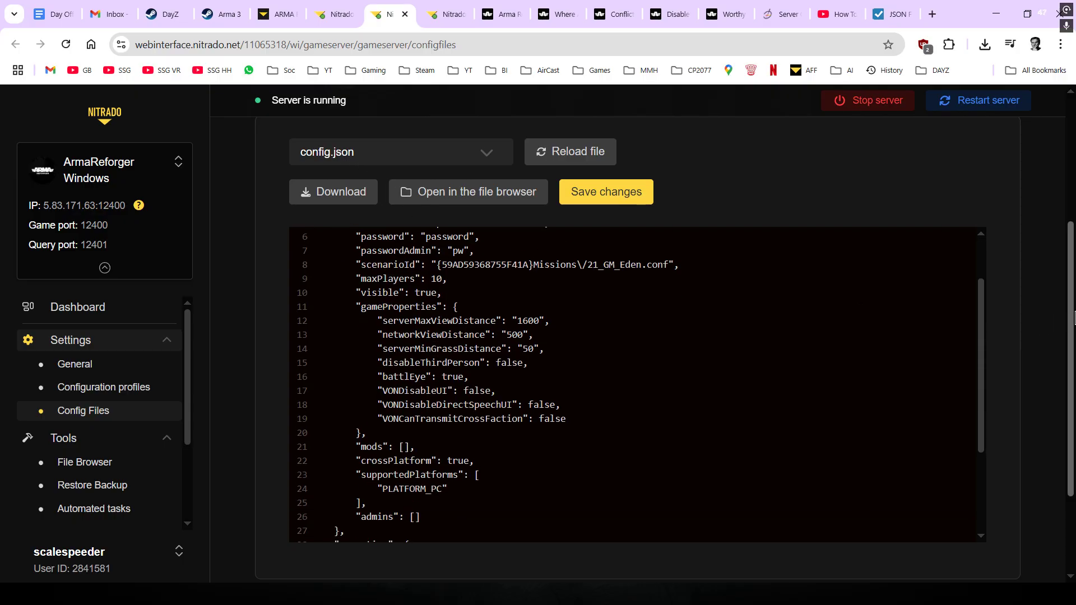
{"action": "scroll", "coordinate": [1050, 325], "scroll_direction": "down", "scroll_amount": 1}
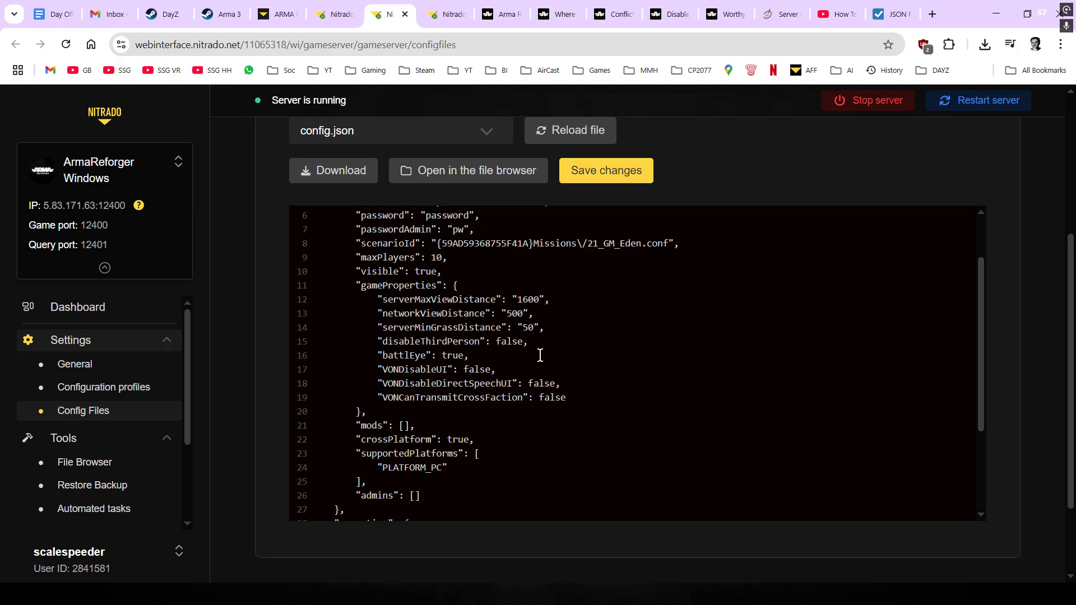
{"action": "scroll", "coordinate": [541, 356], "scroll_direction": "up", "scroll_amount": 1}
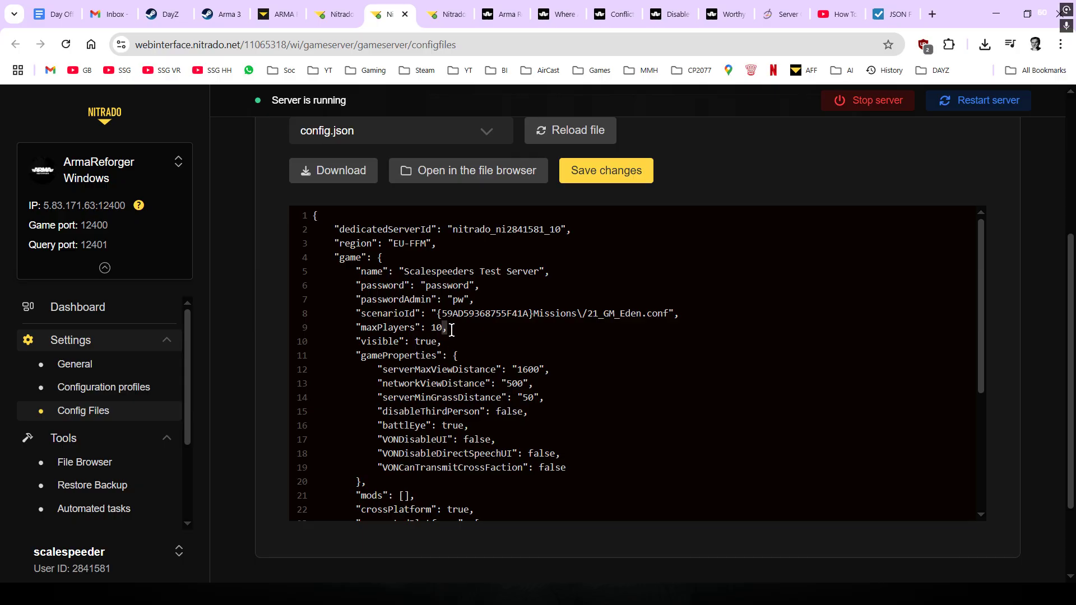
- Point out the gameProperties block, serverMaxViewDistance 1600 and the battlEye setting
{"action": "left_click", "coordinate": [450, 357]}
{"action": "left_click", "coordinate": [551, 360]}
{"action": "scroll", "coordinate": [552, 360], "scroll_direction": "down", "scroll_amount": 1}
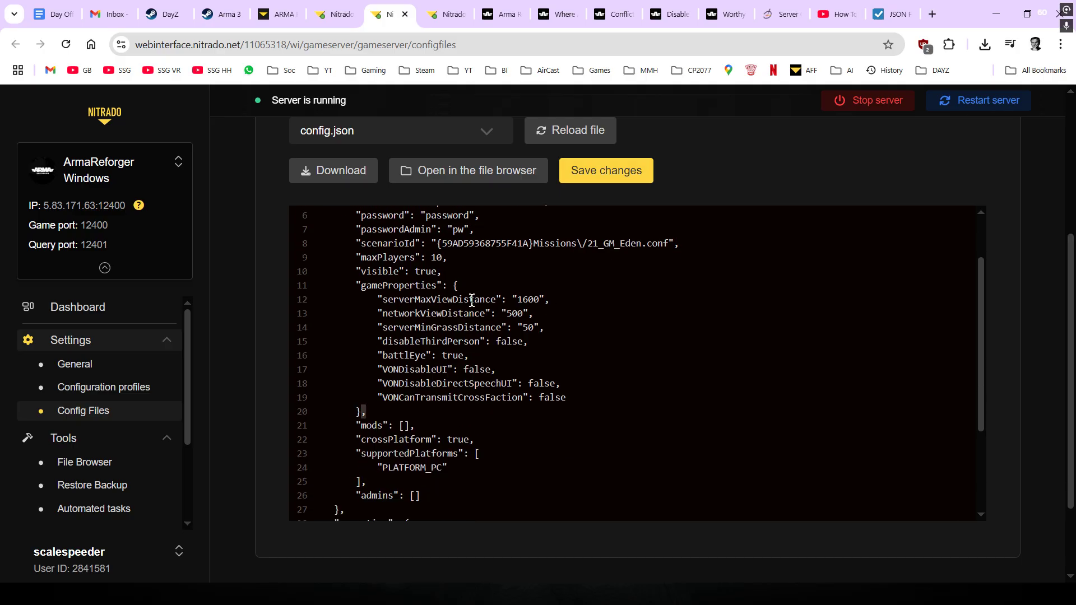
{"action": "left_click", "coordinate": [444, 287]}
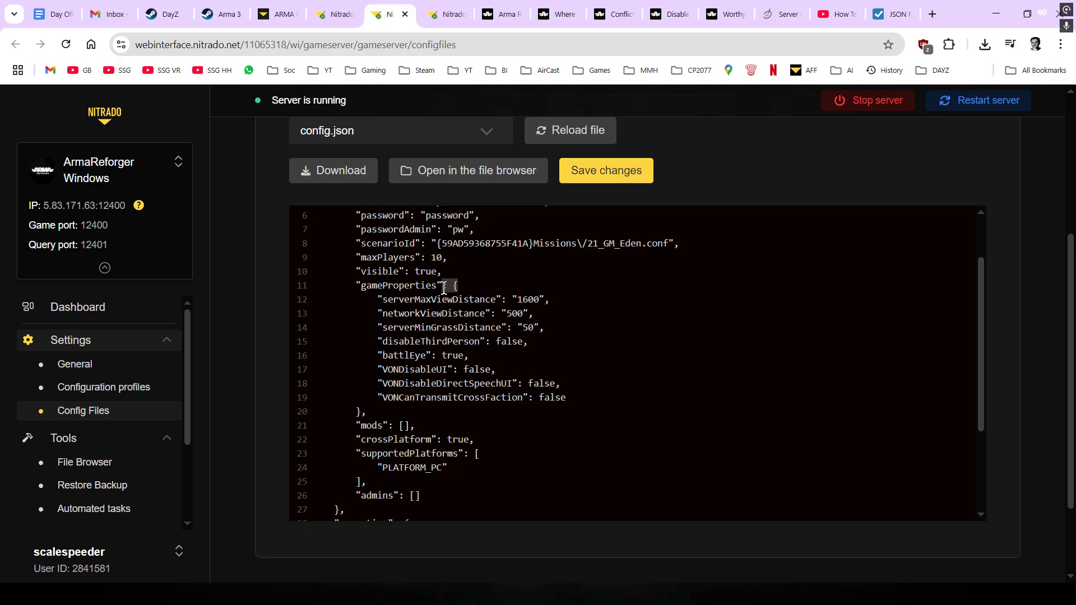
{"action": "left_click", "coordinate": [539, 300]}
{"action": "left_click", "coordinate": [588, 351]}
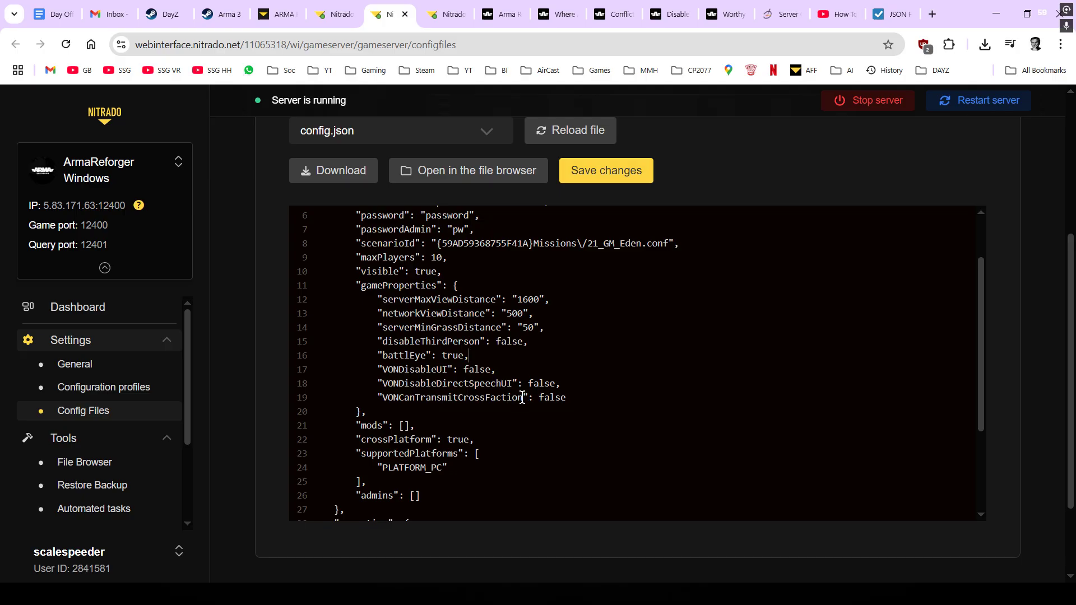
{"action": "scroll", "coordinate": [630, 295], "scroll_direction": "up", "scroll_amount": 2}
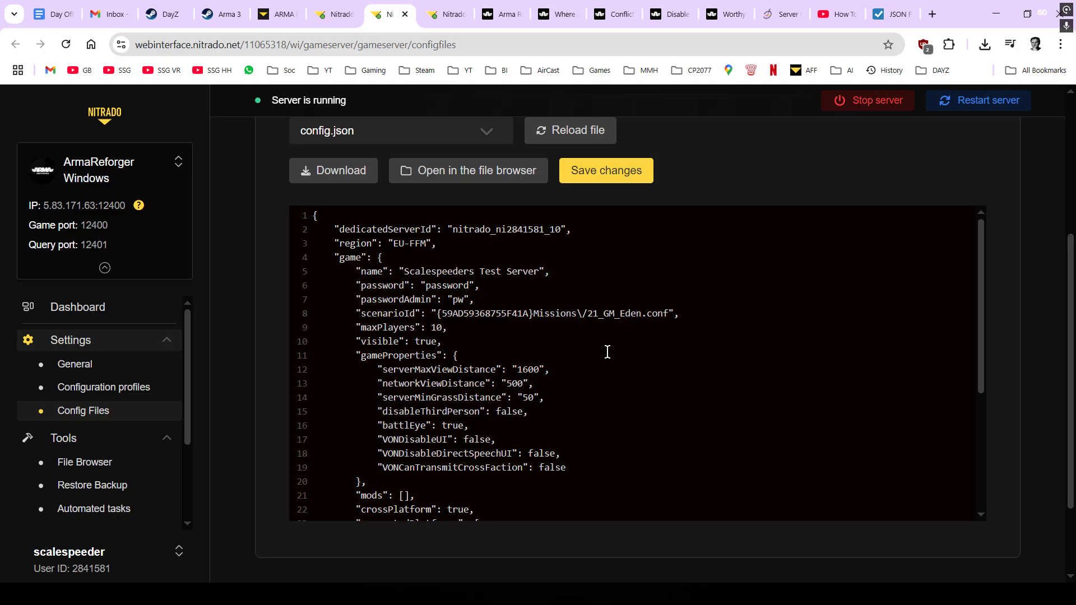
{"action": "scroll", "coordinate": [658, 356], "scroll_direction": "up", "scroll_amount": 2}
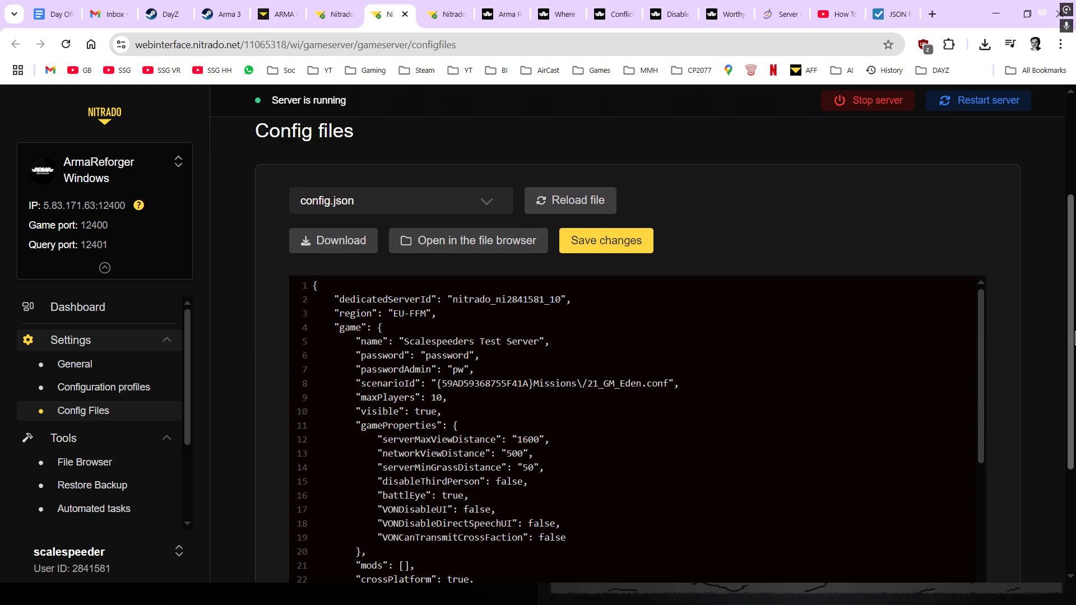
{"action": "scroll", "coordinate": [1015, 394], "scroll_direction": "down", "scroll_amount": 2}
{"action": "left_click", "coordinate": [755, 402]}
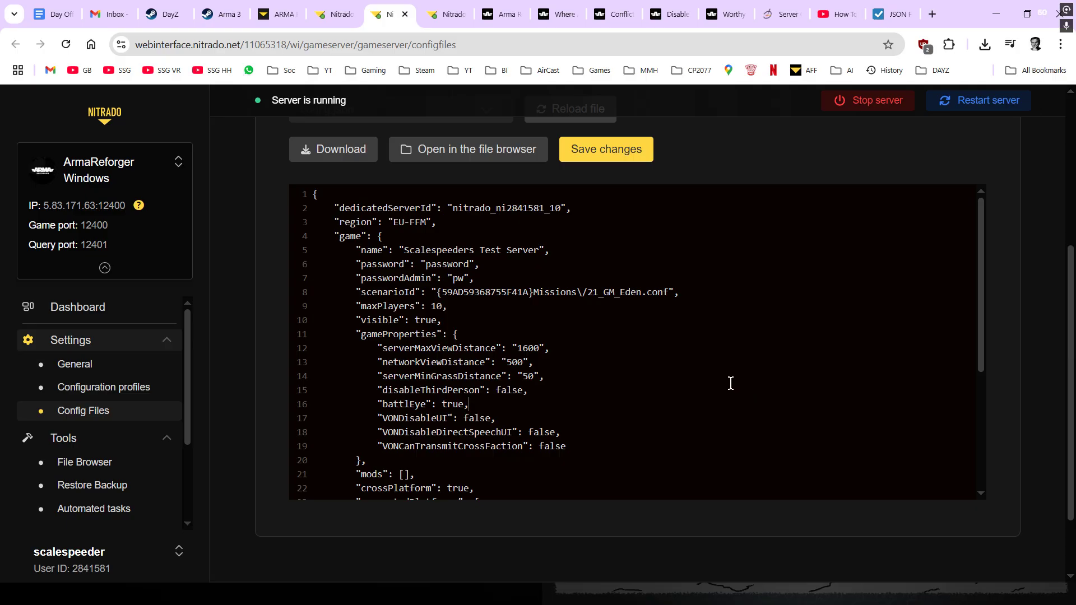
{"action": "scroll", "coordinate": [730, 382], "scroll_direction": "down", "scroll_amount": 1}
{"action": "scroll", "coordinate": [731, 383], "scroll_direction": "up", "scroll_amount": 1}
{"action": "scroll", "coordinate": [730, 384], "scroll_direction": "down", "scroll_amount": 1}
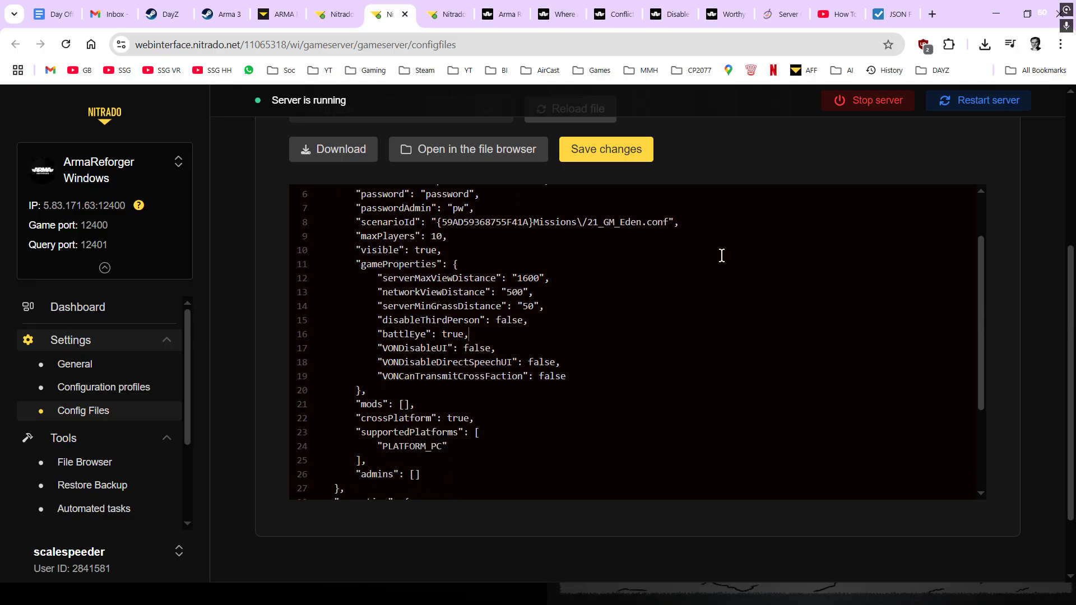
{"action": "left_click", "coordinate": [787, 15]}
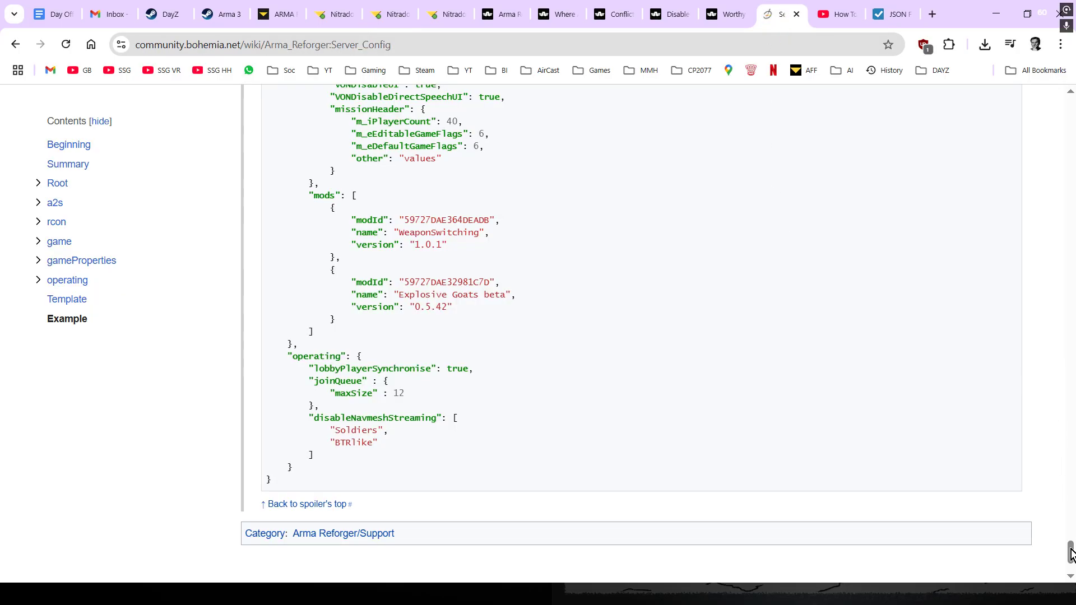
- Expand the wiki's example server configuration and scroll down to its mods entries
{"action": "left_click_drag", "start_coordinate": [1070, 552], "coordinate": [1063, 94]}
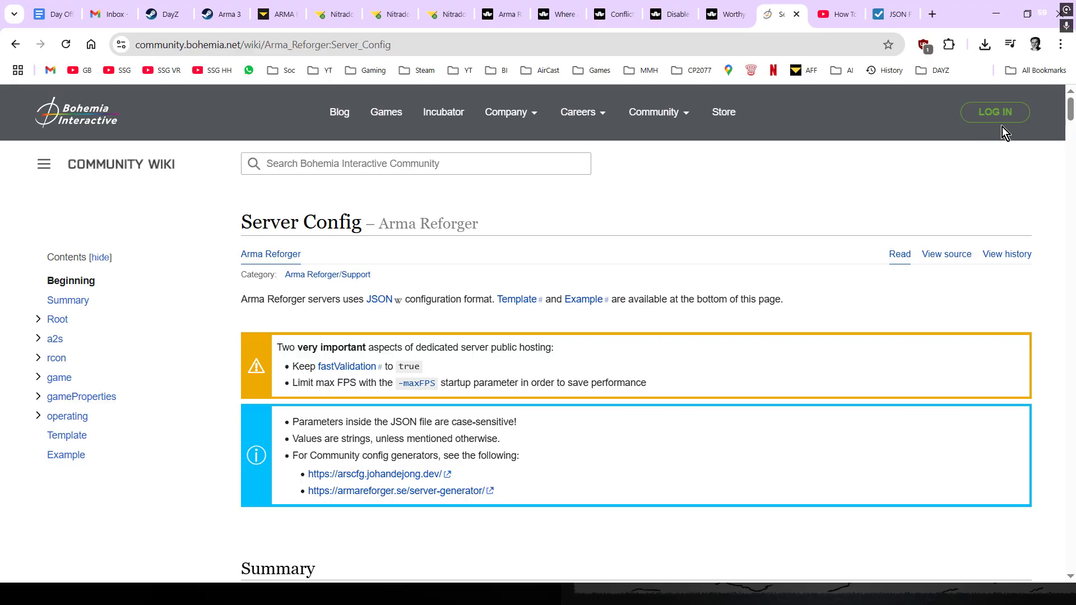
{"action": "left_click_drag", "start_coordinate": [1070, 115], "coordinate": [1065, 513]}
{"action": "scroll", "coordinate": [948, 442], "scroll_direction": "up", "scroll_amount": 4}
{"action": "scroll", "coordinate": [943, 442], "scroll_direction": "up", "scroll_amount": 3}
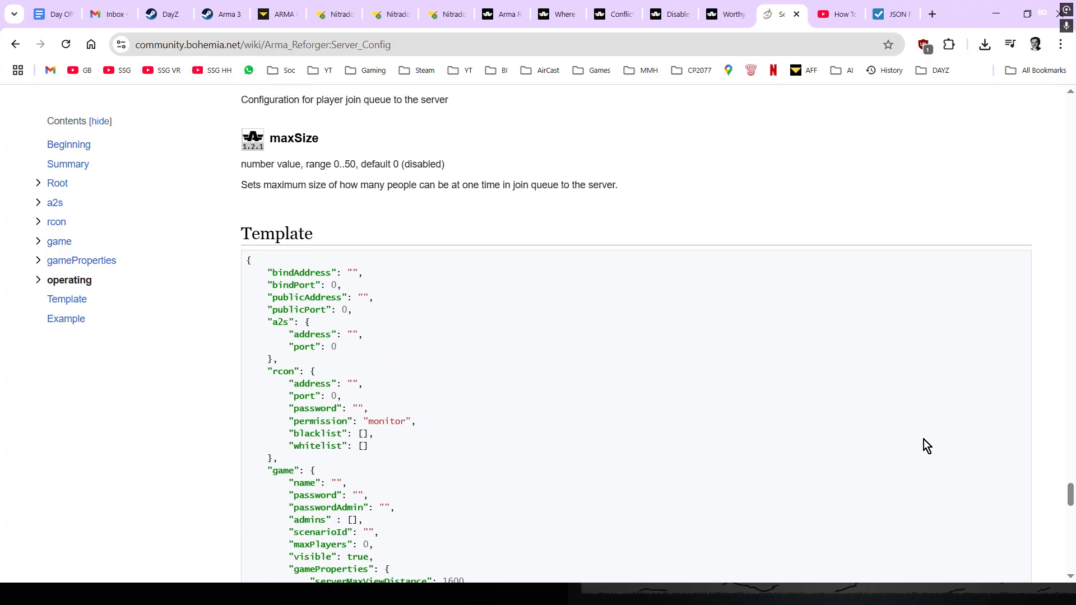
{"action": "scroll", "coordinate": [402, 365], "scroll_direction": "down", "scroll_amount": 10}
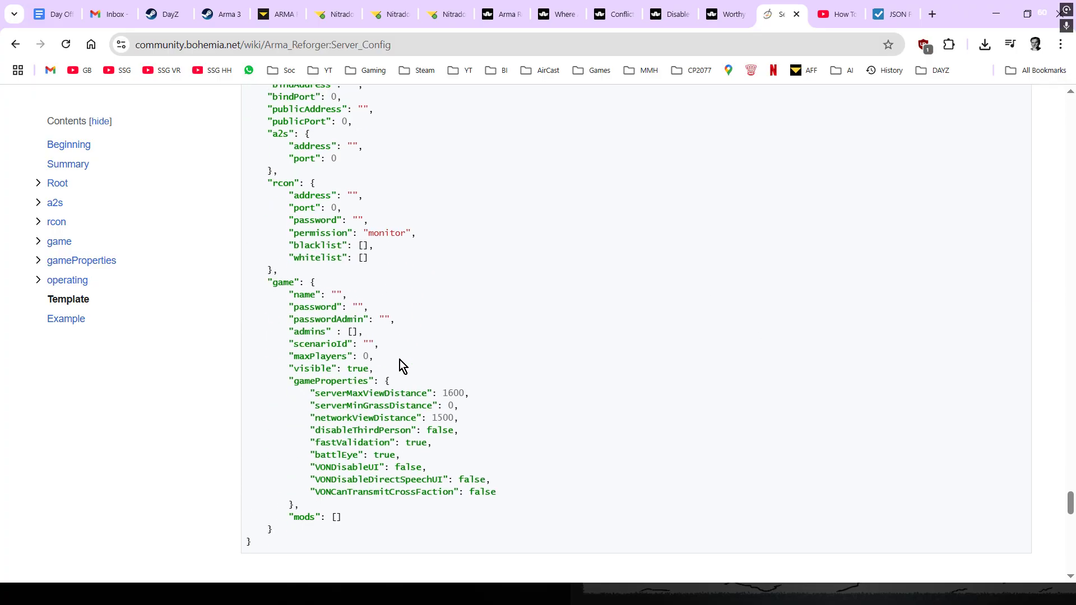
{"action": "left_click", "coordinate": [309, 224]}
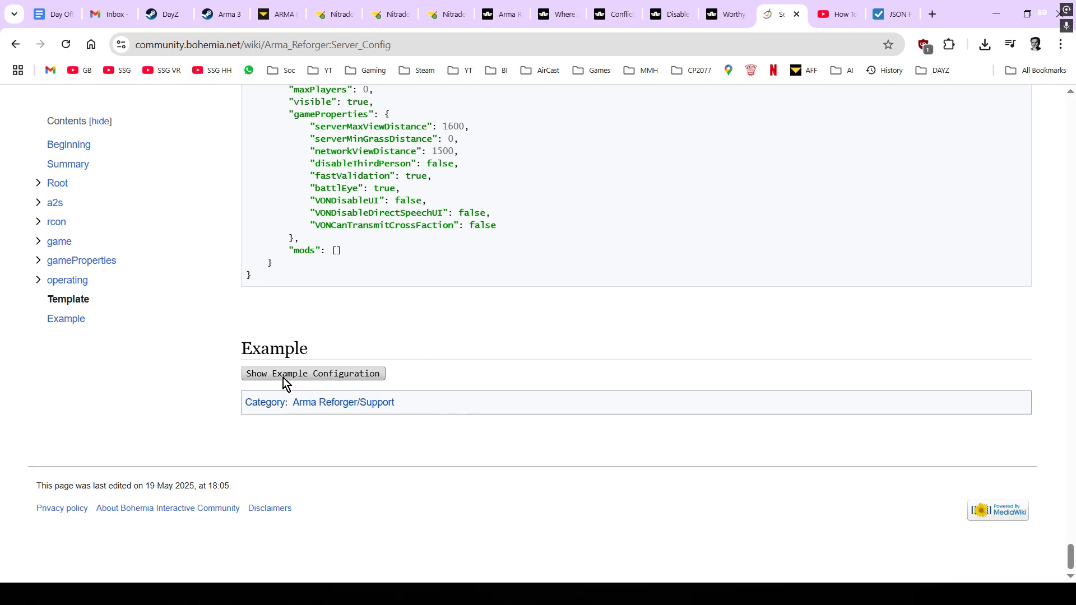
{"action": "left_click", "coordinate": [300, 374]}
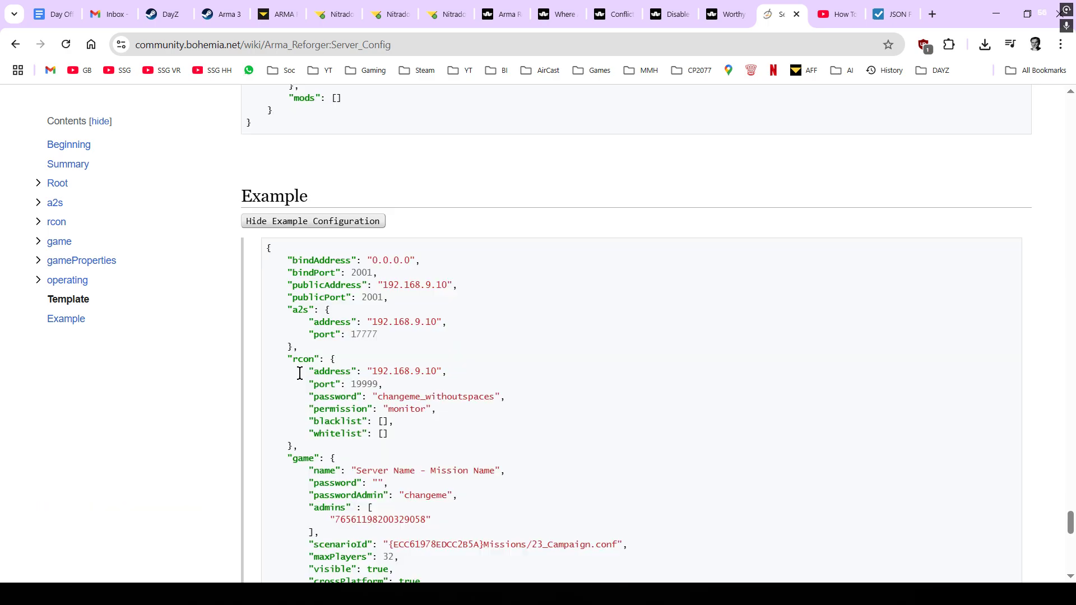
{"action": "scroll", "coordinate": [674, 343], "scroll_direction": "down", "scroll_amount": 1}
{"action": "scroll", "coordinate": [673, 344], "scroll_direction": "down", "scroll_amount": 1}
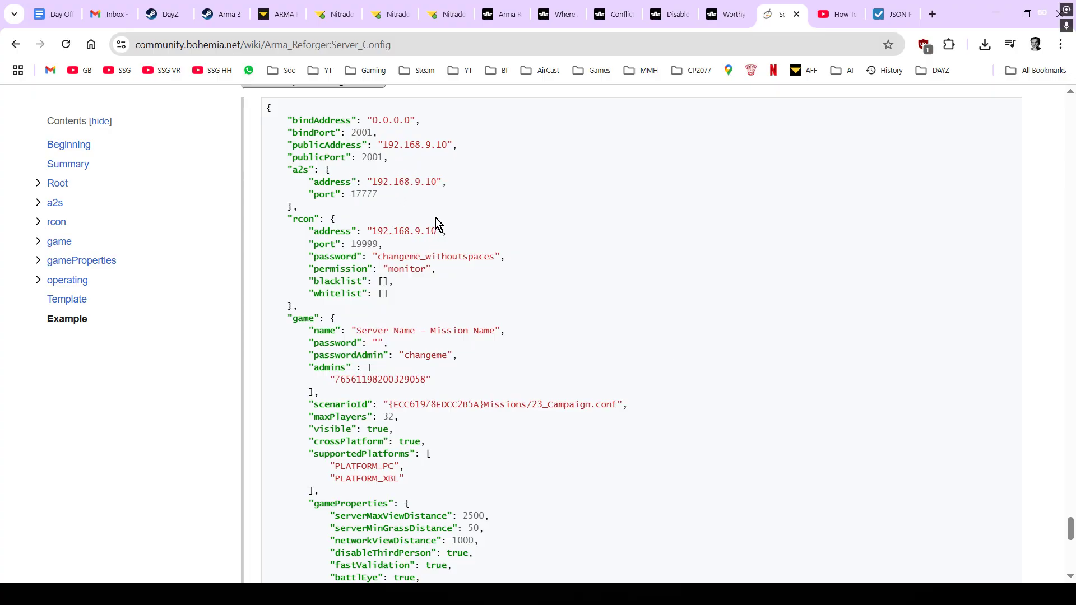
{"action": "scroll", "coordinate": [469, 203], "scroll_direction": "down", "scroll_amount": 4}
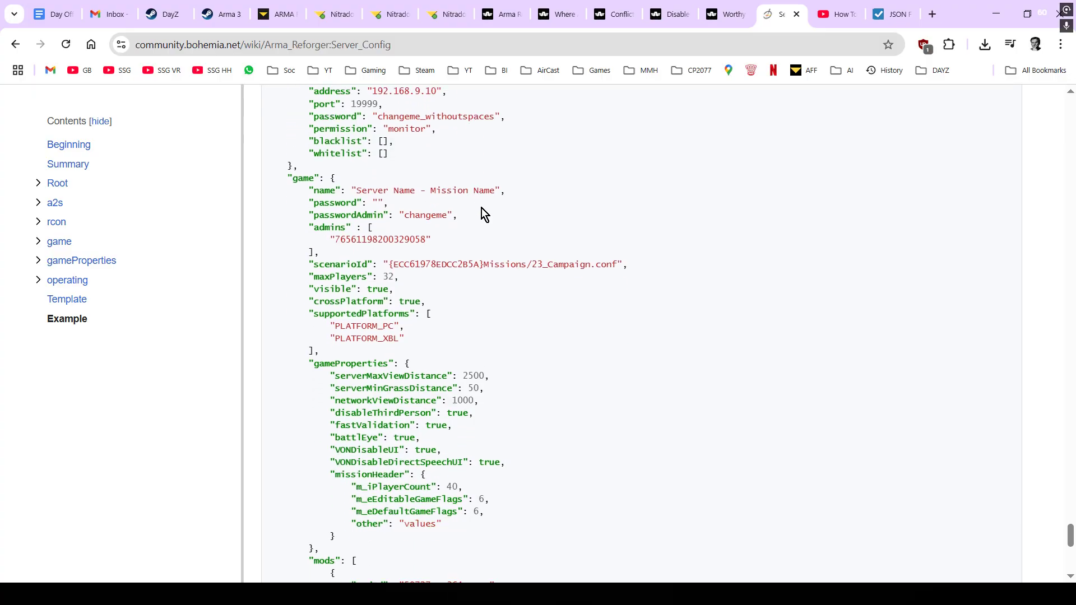
{"action": "scroll", "coordinate": [485, 211], "scroll_direction": "down", "scroll_amount": 3}
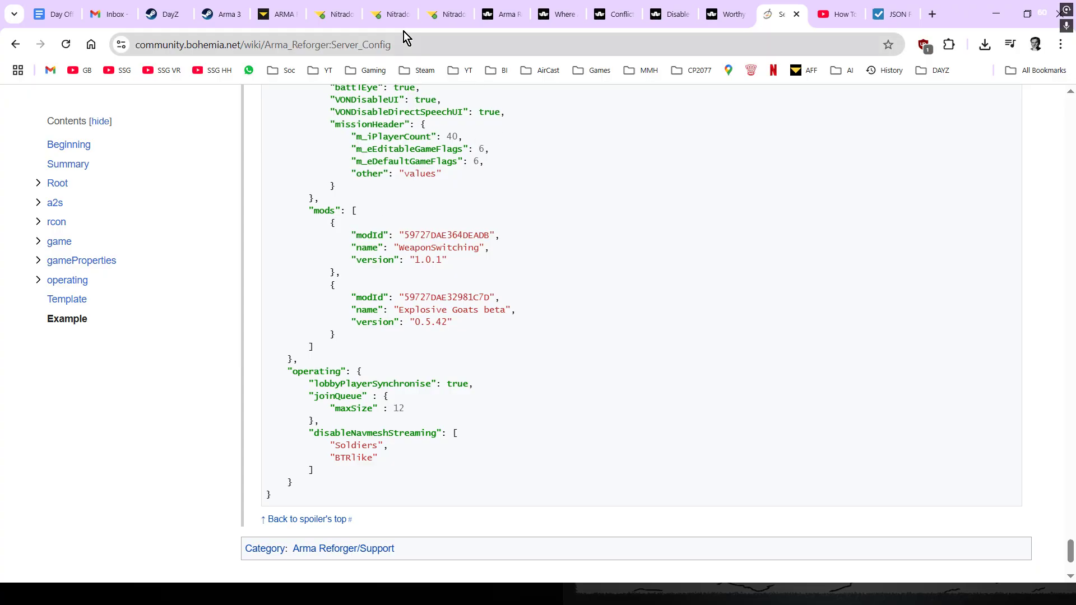
{"action": "left_click", "coordinate": [386, 12]}
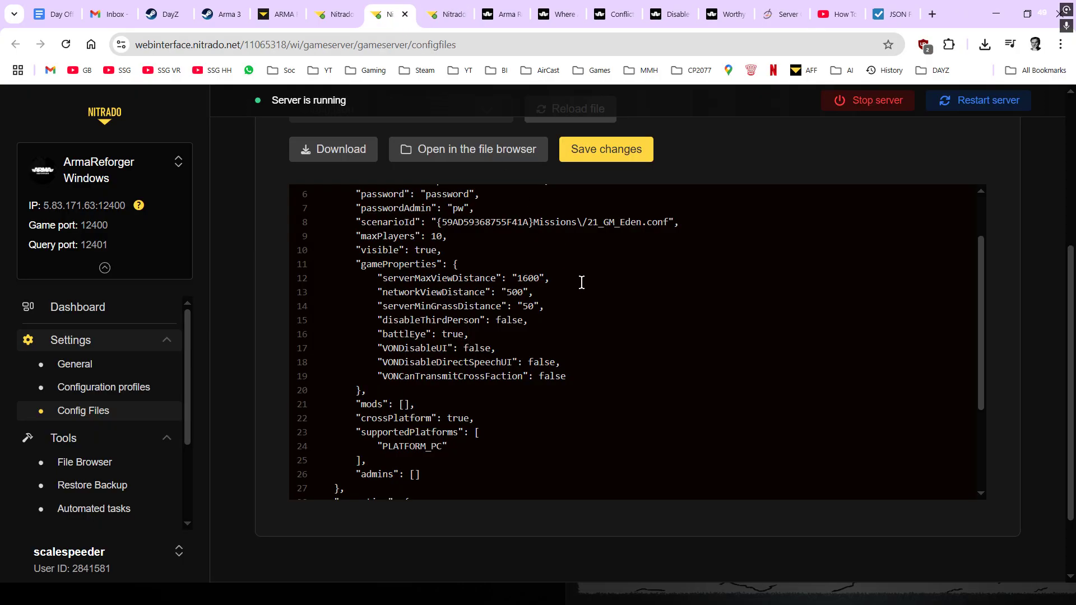
- Highlight the empty "mods": [] on line 21 of config.json and place the caret after it
{"action": "scroll", "coordinate": [585, 282], "scroll_direction": "up", "scroll_amount": 1}
{"action": "scroll", "coordinate": [583, 286], "scroll_direction": "down", "scroll_amount": 4}
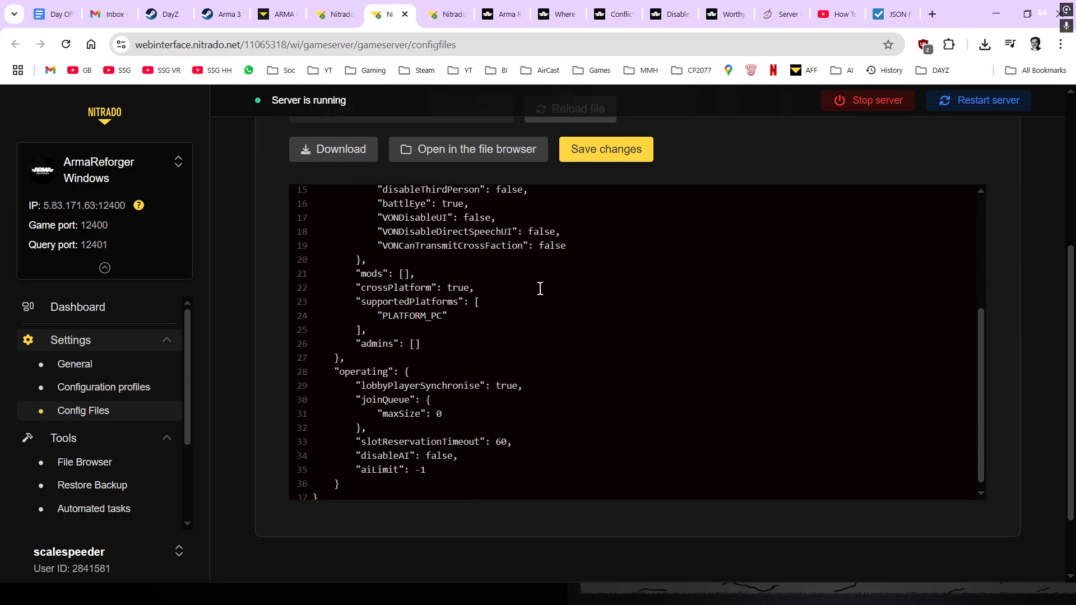
{"action": "left_click_drag", "start_coordinate": [358, 265], "coordinate": [418, 266]}
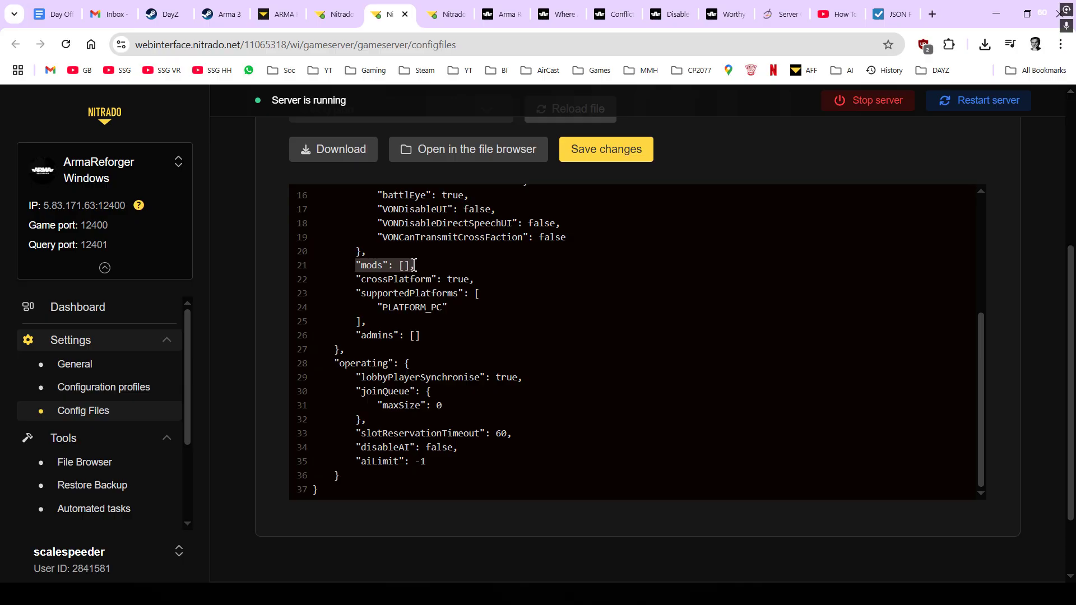
{"action": "left_click", "coordinate": [443, 264]}
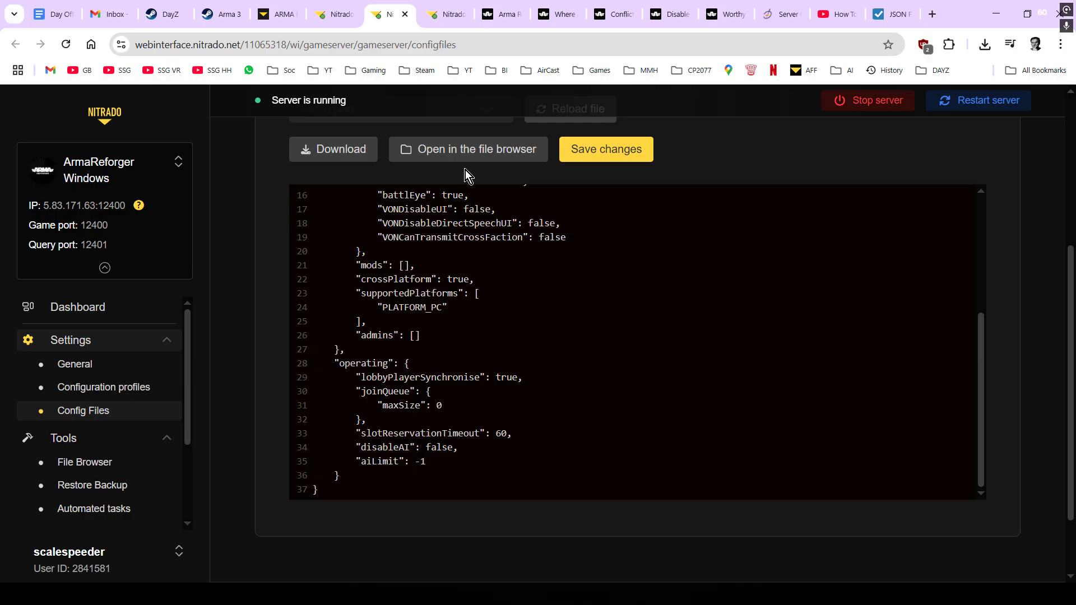
{"action": "left_click", "coordinate": [777, 15]}
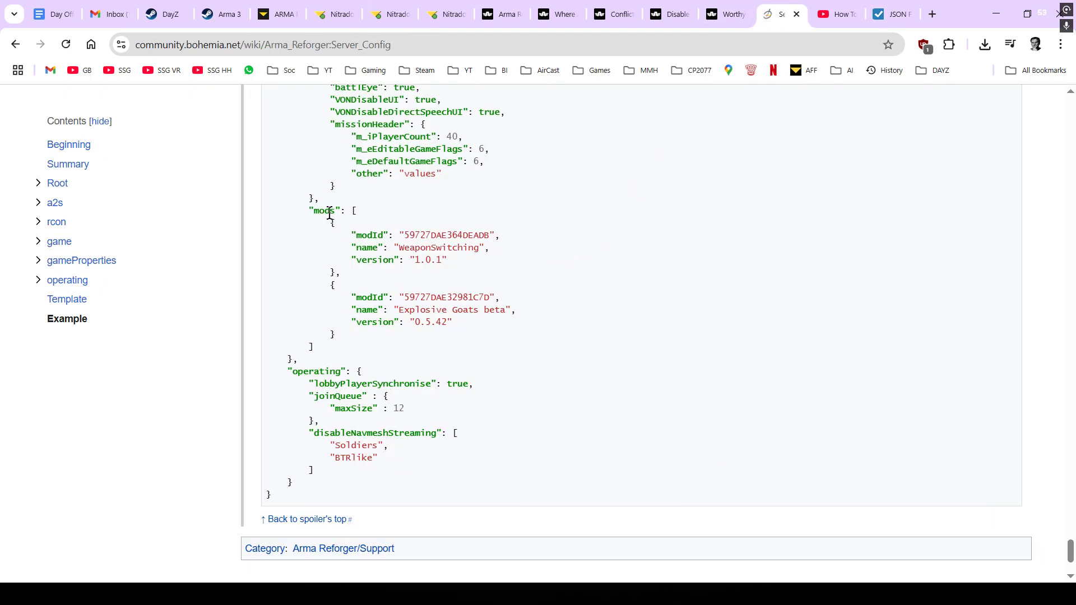
- Highlight the wiki's example mods array and its two mod entry blocks
{"action": "left_click_drag", "start_coordinate": [306, 211], "coordinate": [368, 210]}
{"action": "left_click_drag", "start_coordinate": [328, 351], "coordinate": [316, 224]}
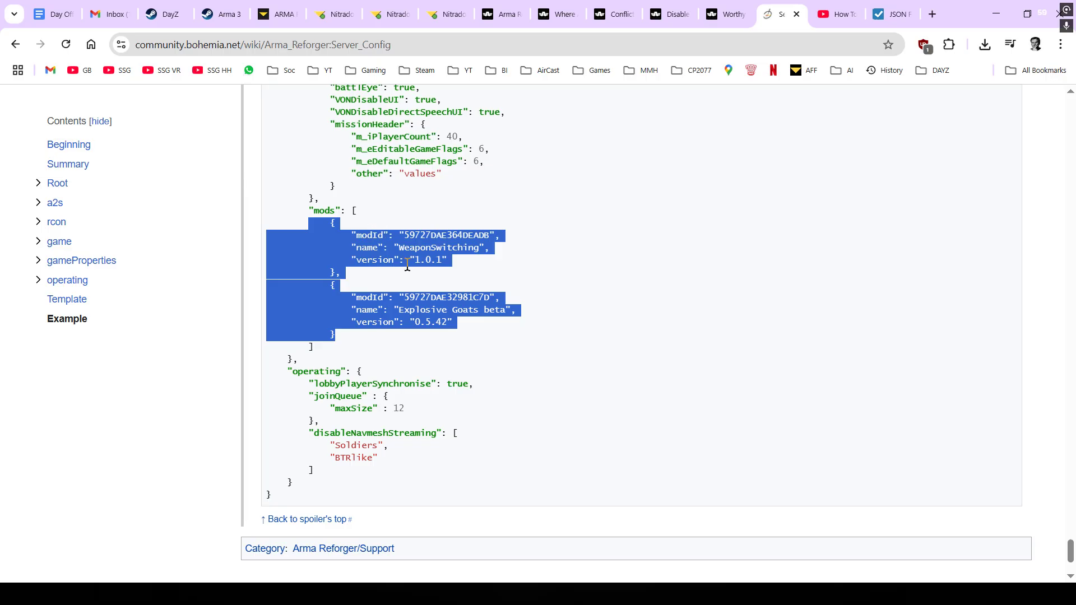
{"action": "left_click", "coordinate": [417, 284]}
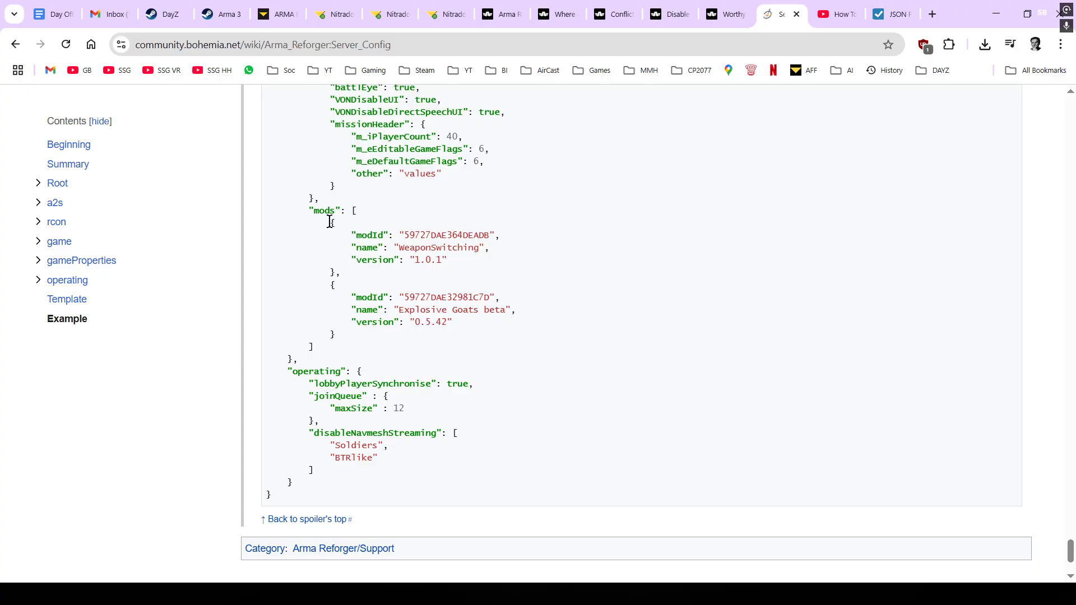
{"action": "left_click_drag", "start_coordinate": [330, 222], "coordinate": [336, 272]}
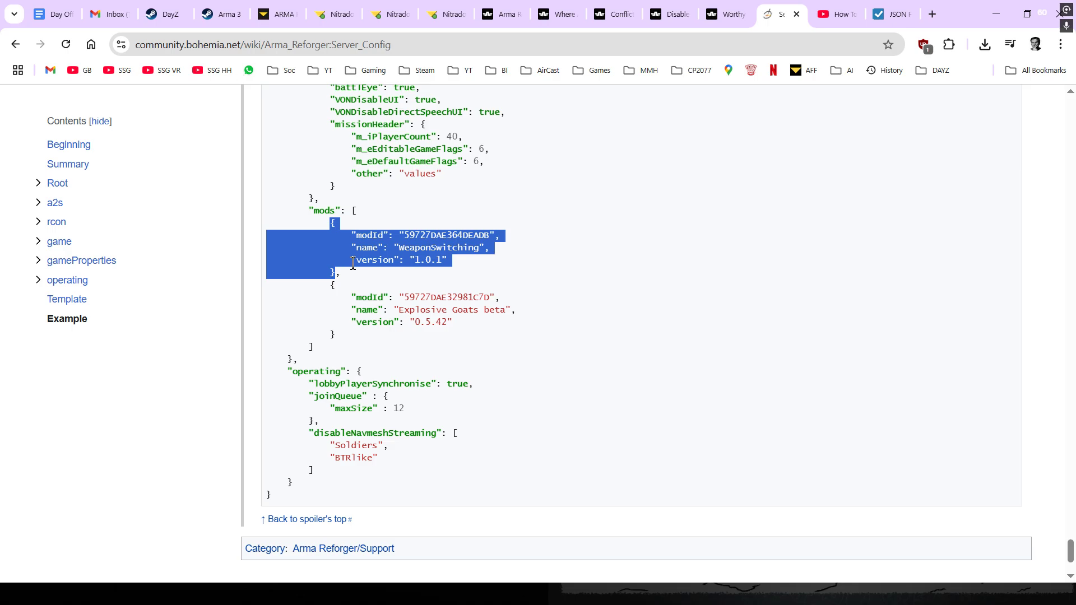
{"action": "left_click_drag", "start_coordinate": [332, 273], "coordinate": [367, 333]}
{"action": "left_click", "coordinate": [336, 286]}
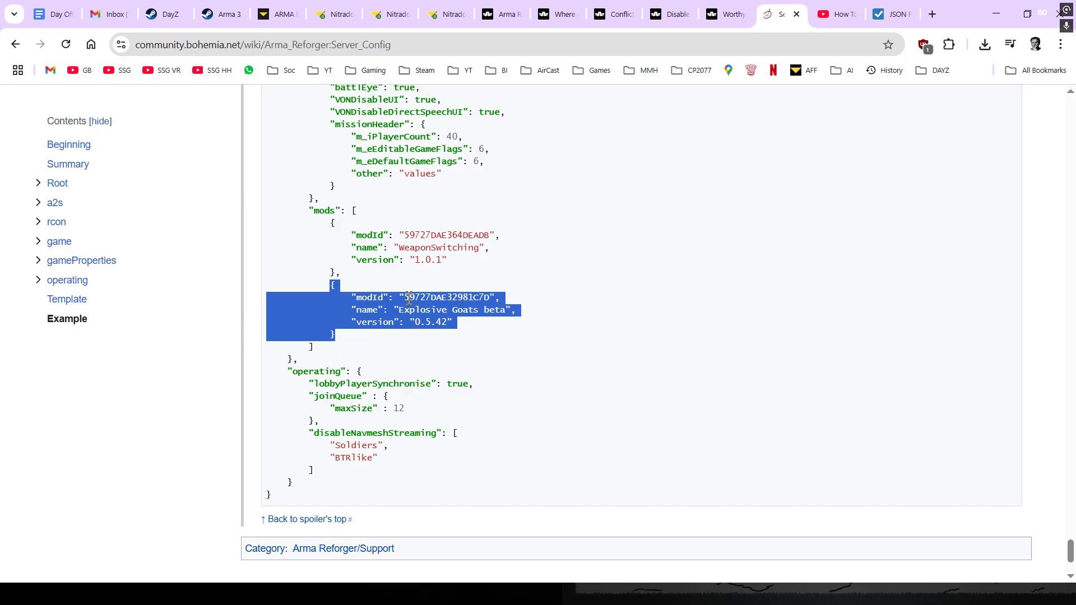
{"action": "left_click", "coordinate": [337, 338]}
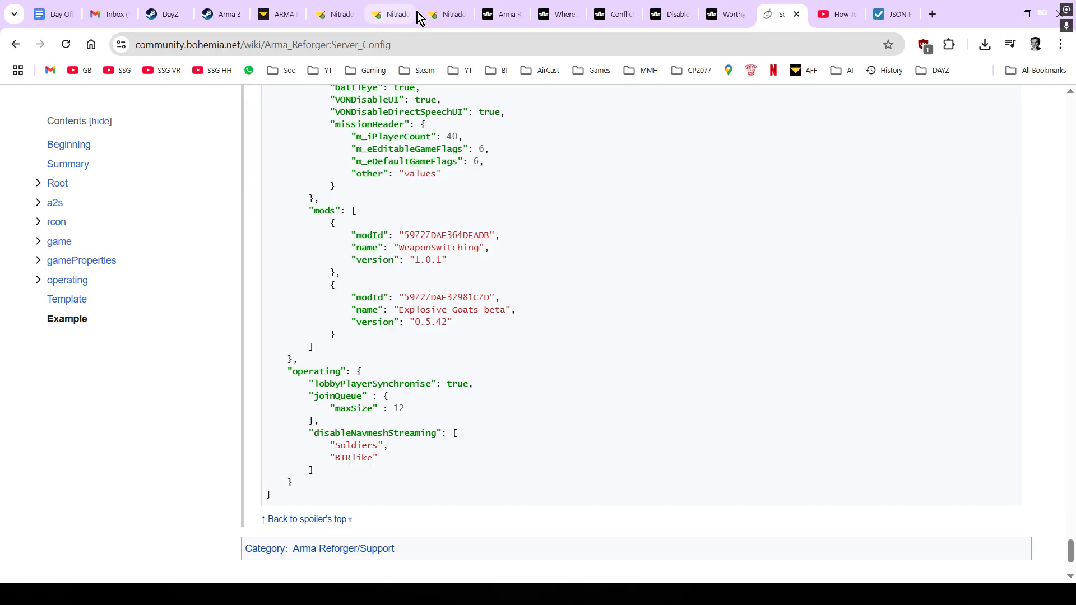
{"action": "left_click", "coordinate": [436, 15]}
{"action": "left_click", "coordinate": [390, 20]}
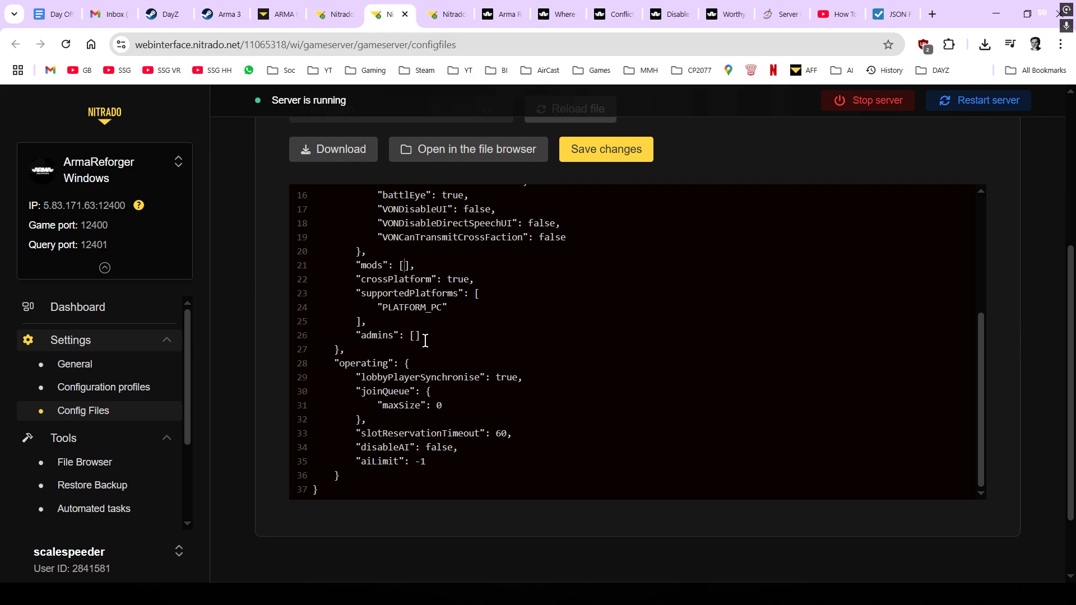
- Stop the game server and insert blank lines inside the empty mods array
{"action": "left_click", "coordinate": [877, 101]}
{"action": "left_click", "coordinate": [701, 343]}
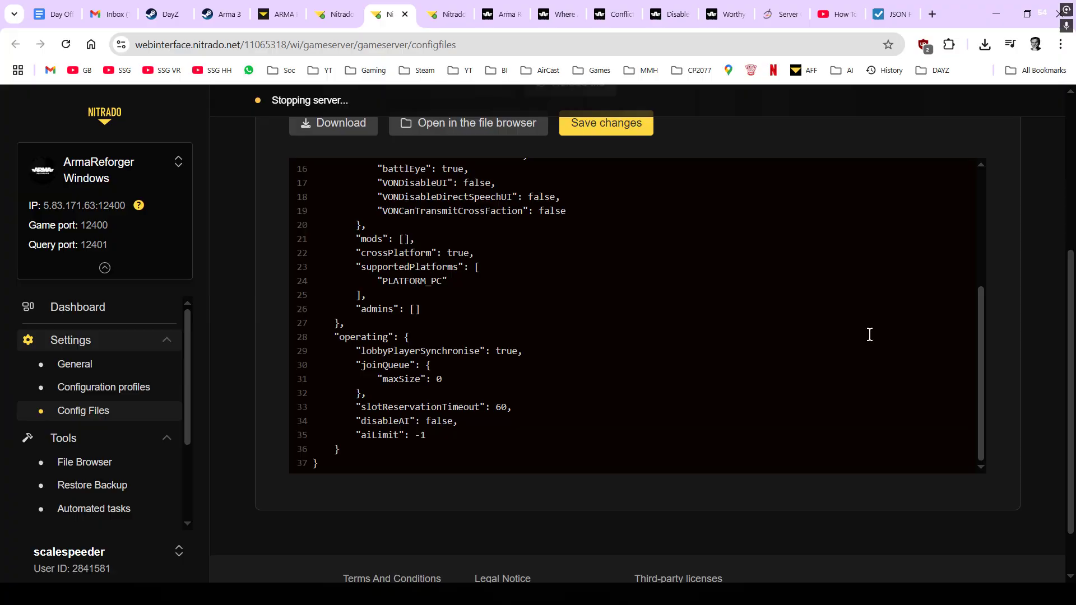
{"action": "scroll", "coordinate": [538, 387], "scroll_direction": "up", "scroll_amount": 1}
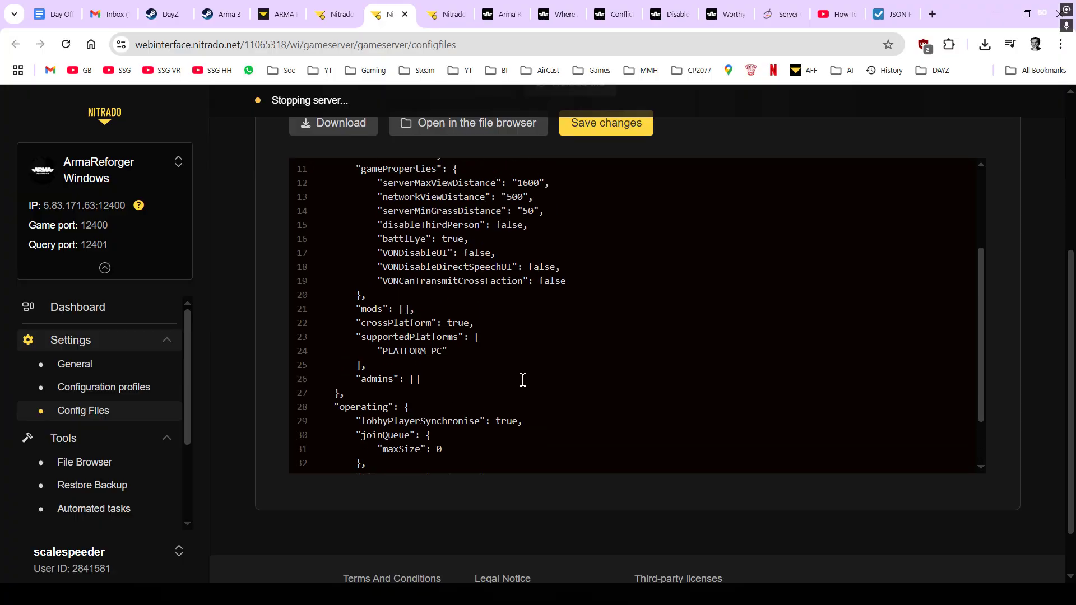
{"action": "left_click", "coordinate": [405, 309]}
{"action": "key", "text": "Return"}
{"action": "key", "text": "Return"}
{"action": "key", "text": "Return"}
{"action": "key", "text": "Return"}
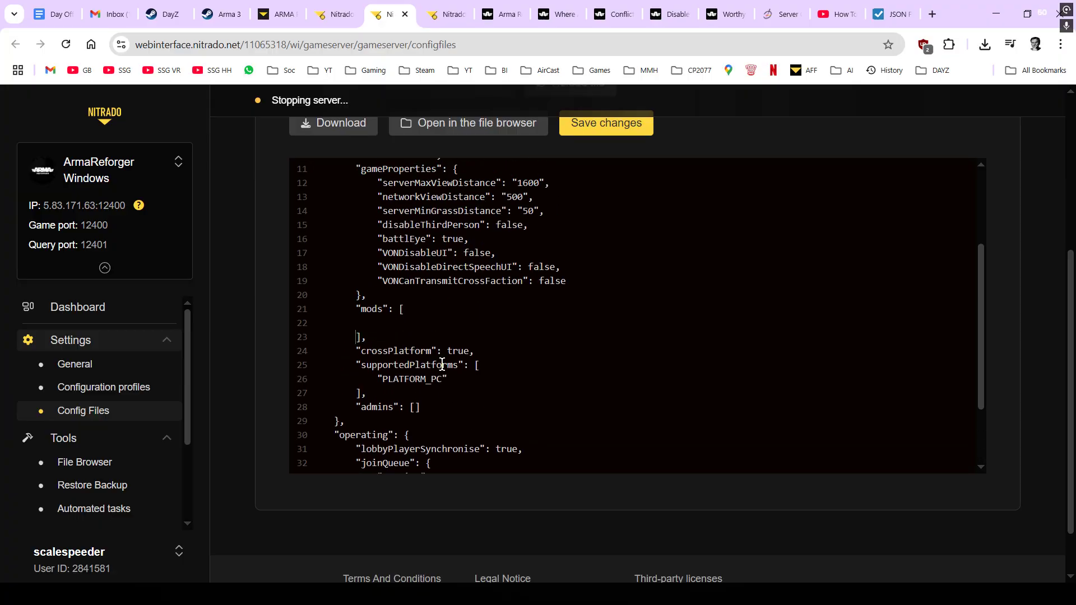
{"action": "left_click", "coordinate": [367, 329]}
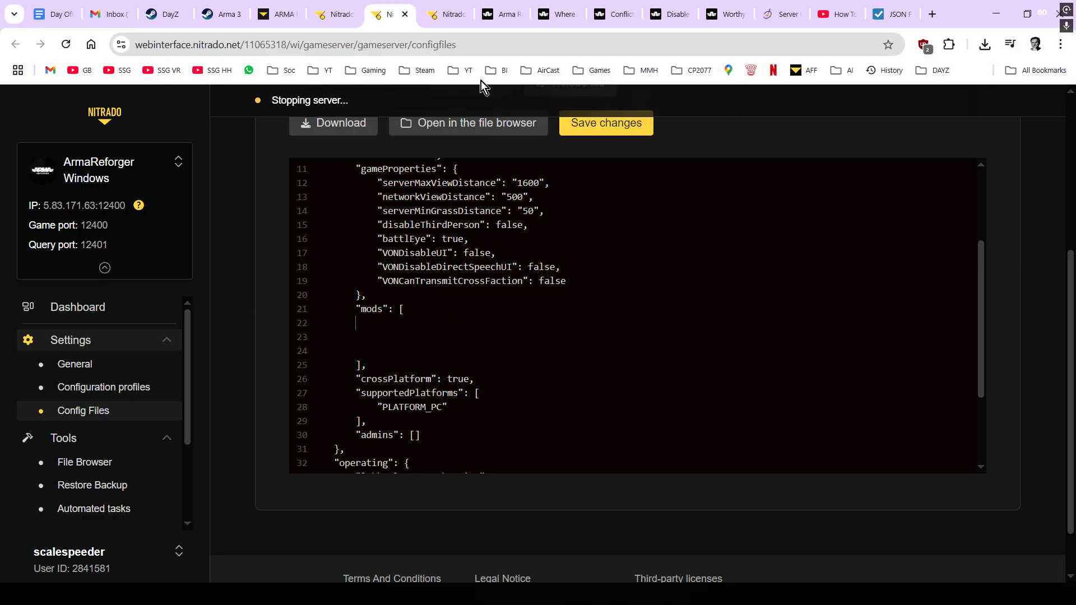
- Bring up the Arma Reforger Workshop search results for 'worthy'
{"action": "mouse_move", "coordinate": [443, 21]}
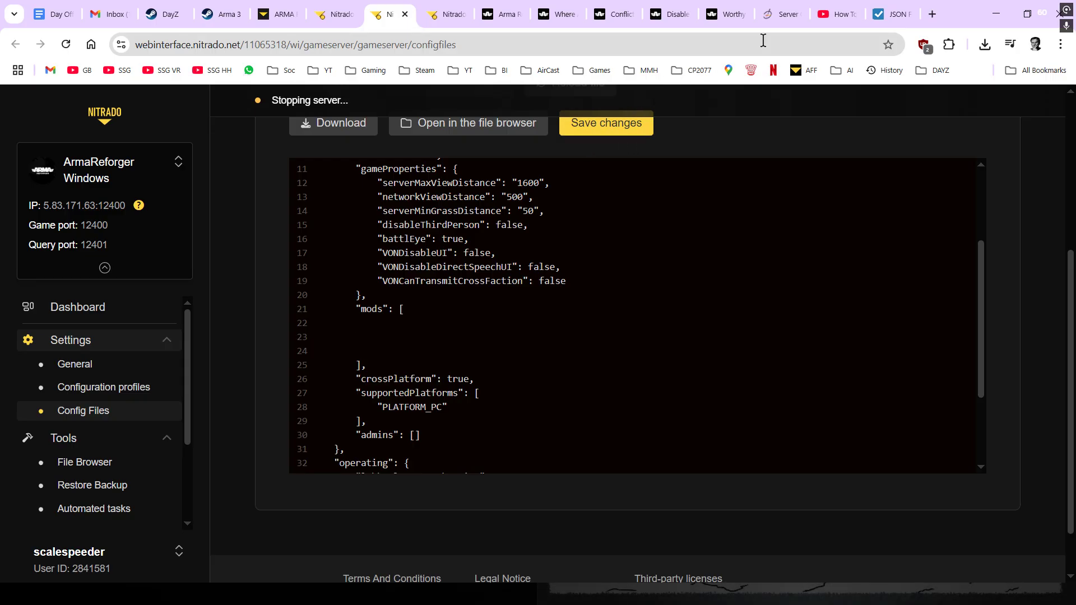
{"action": "mouse_move", "coordinate": [639, 22]}
{"action": "left_click", "coordinate": [505, 12]}
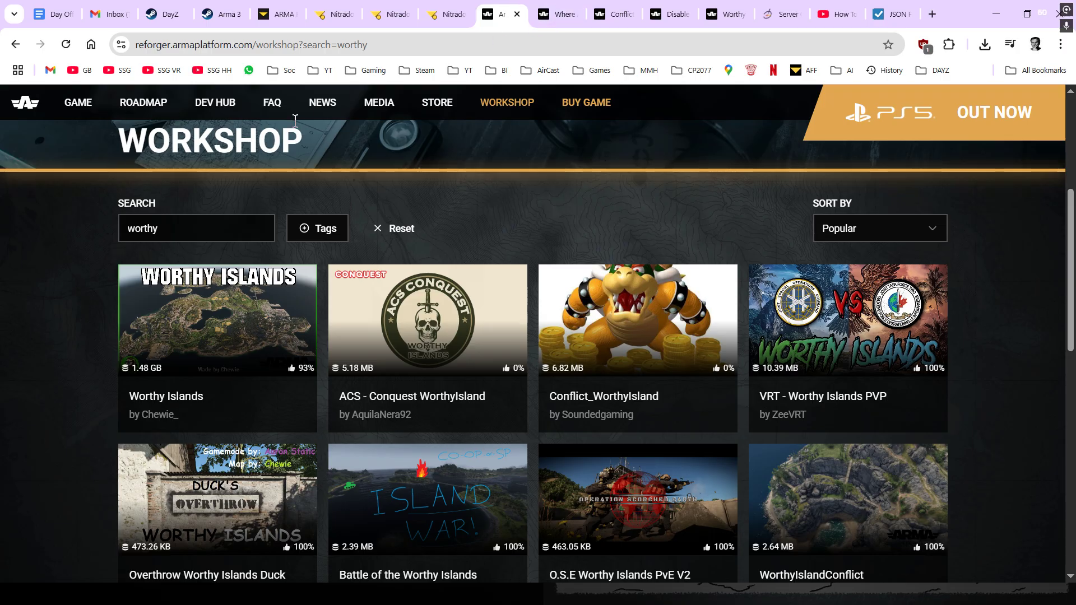
- Return to the main WORKSHOP listing and scroll through the mod cards
{"action": "left_click", "coordinate": [499, 102]}
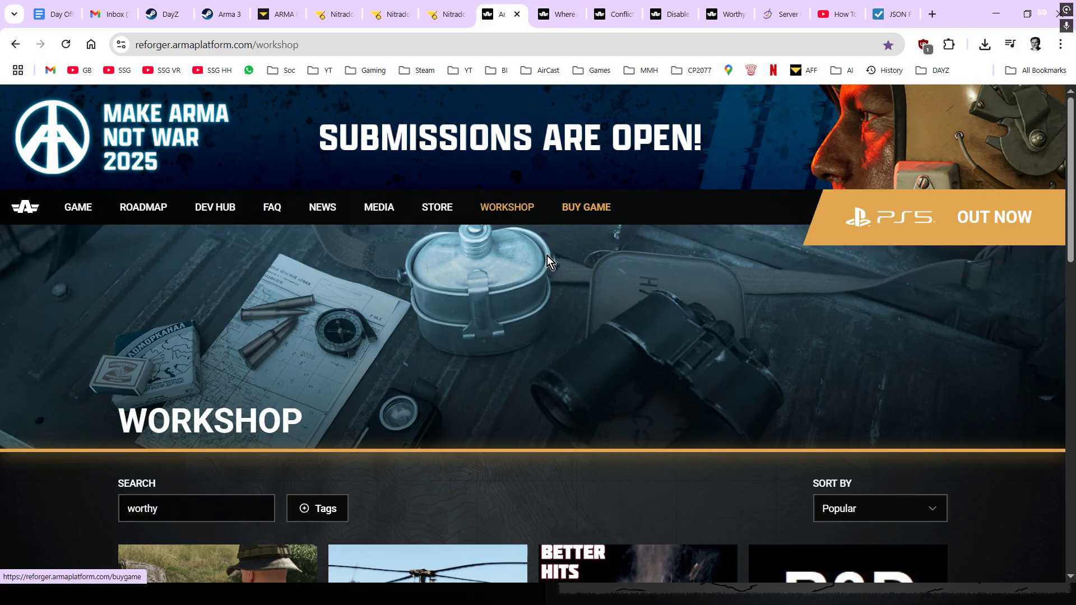
{"action": "scroll", "coordinate": [547, 257], "scroll_direction": "down", "scroll_amount": 1}
{"action": "scroll", "coordinate": [547, 256], "scroll_direction": "up", "scroll_amount": 1}
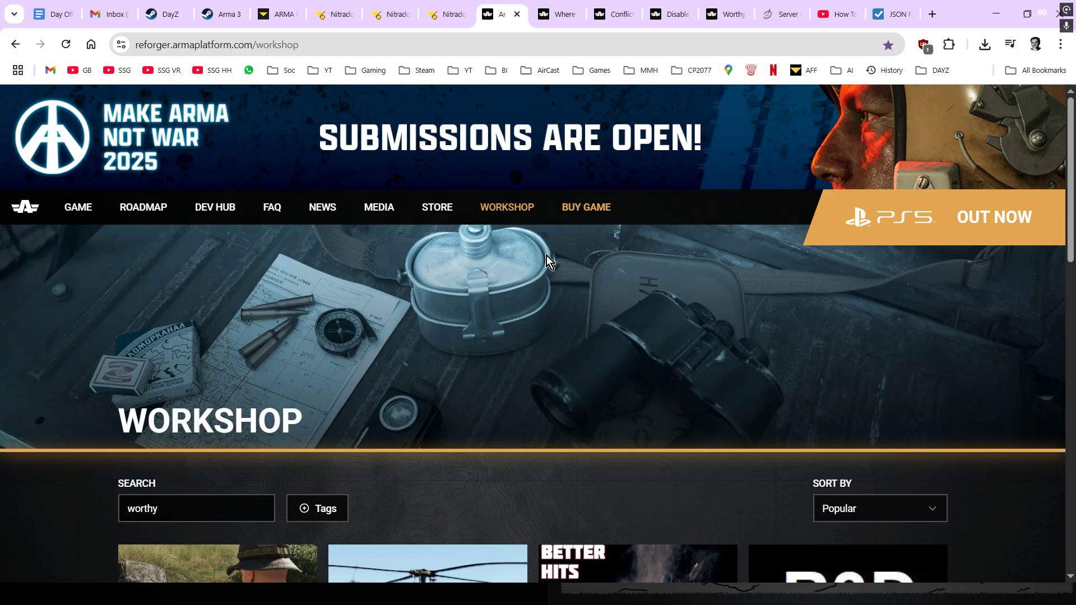
{"action": "scroll", "coordinate": [546, 256], "scroll_direction": "down", "scroll_amount": 1}
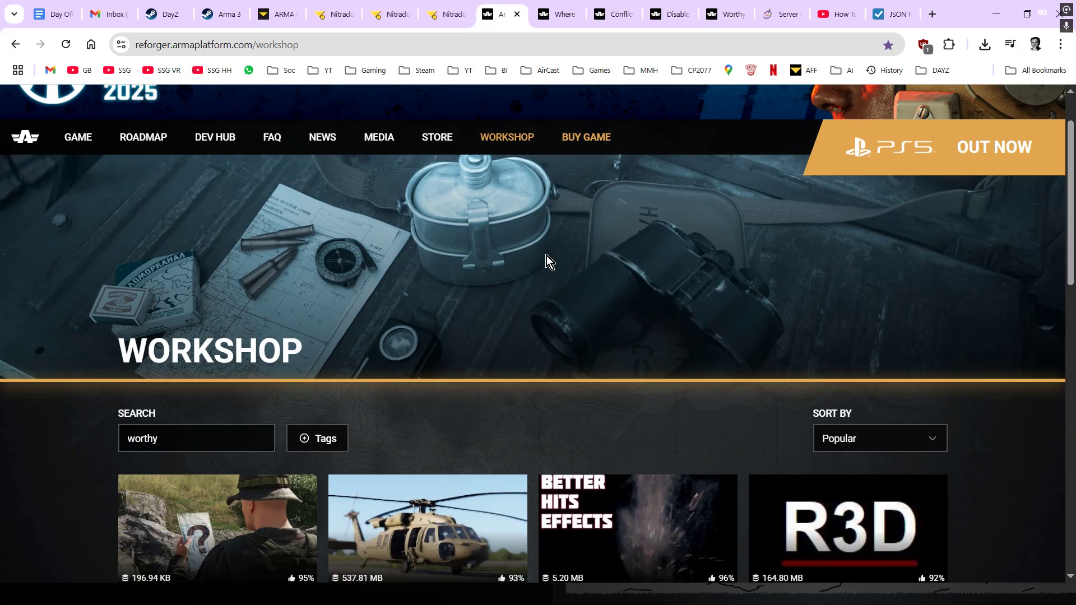
{"action": "scroll", "coordinate": [549, 257], "scroll_direction": "down", "scroll_amount": 2}
{"action": "scroll", "coordinate": [549, 257], "scroll_direction": "down", "scroll_amount": 1}
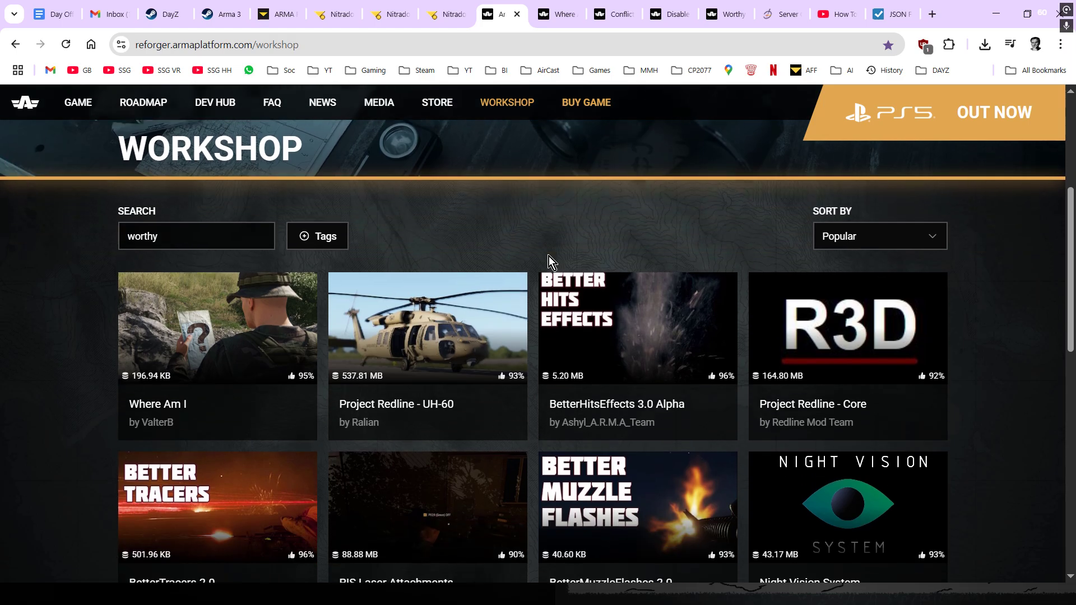
{"action": "scroll", "coordinate": [549, 257], "scroll_direction": "up", "scroll_amount": 4}
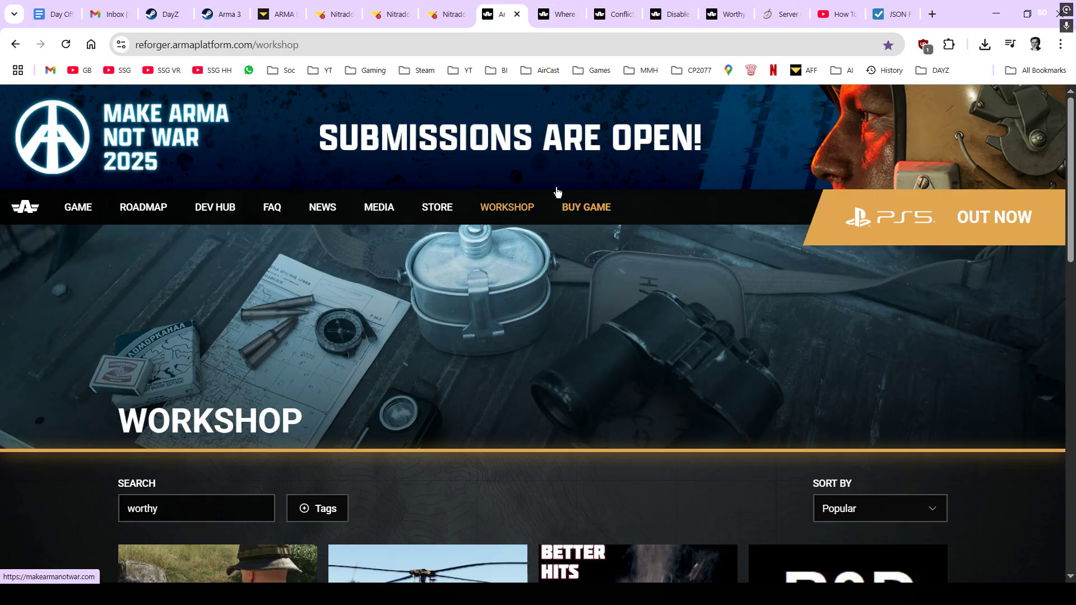
{"action": "scroll", "coordinate": [557, 188], "scroll_direction": "down", "scroll_amount": 1}
{"action": "scroll", "coordinate": [557, 188], "scroll_direction": "up", "scroll_amount": 1}
{"action": "left_click", "coordinate": [557, 17]}
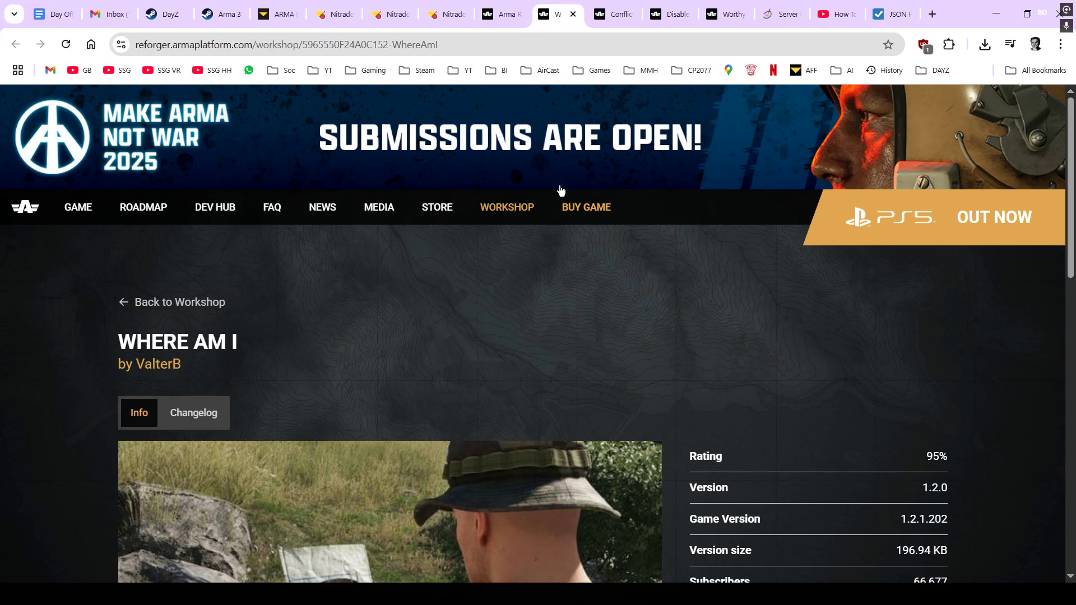
{"action": "scroll", "coordinate": [602, 323], "scroll_direction": "down", "scroll_amount": 1}
{"action": "scroll", "coordinate": [602, 325], "scroll_direction": "down", "scroll_amount": 4}
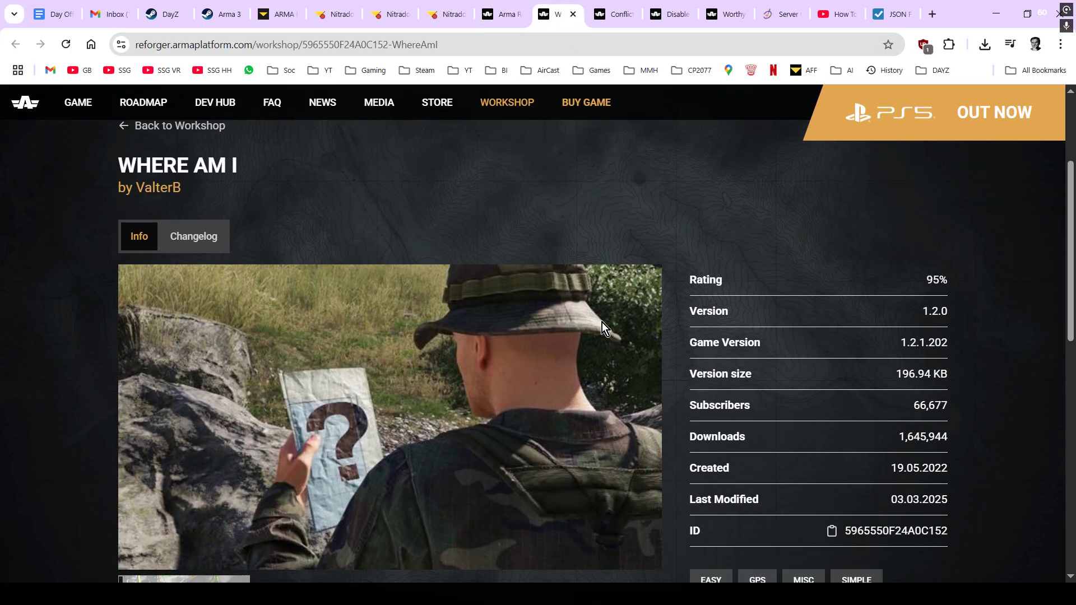
{"action": "scroll", "coordinate": [602, 325], "scroll_direction": "up", "scroll_amount": 1}
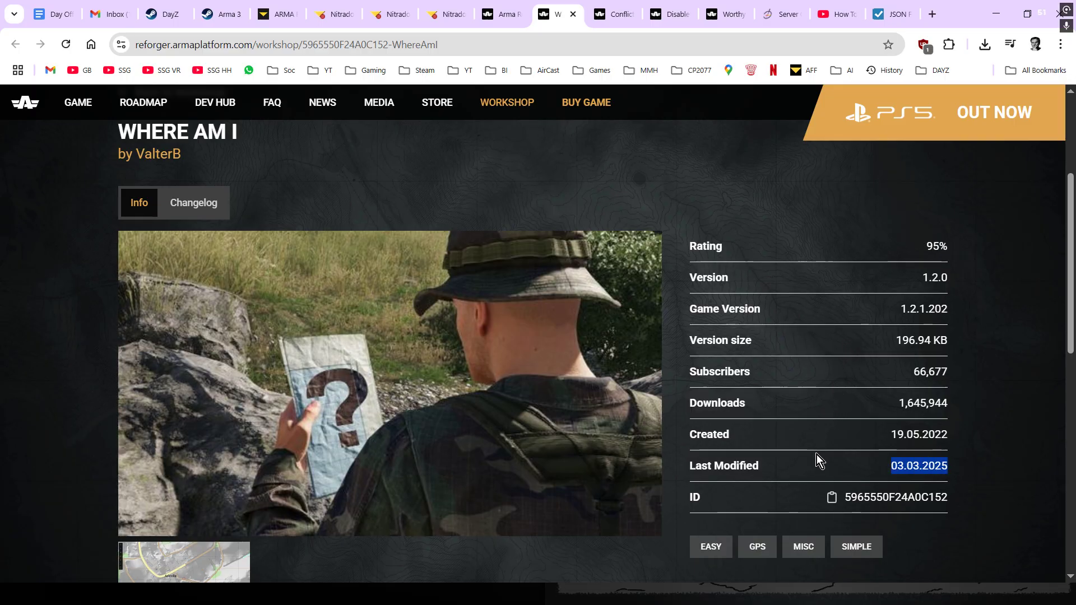
{"action": "scroll", "coordinate": [811, 439], "scroll_direction": "down", "scroll_amount": 7}
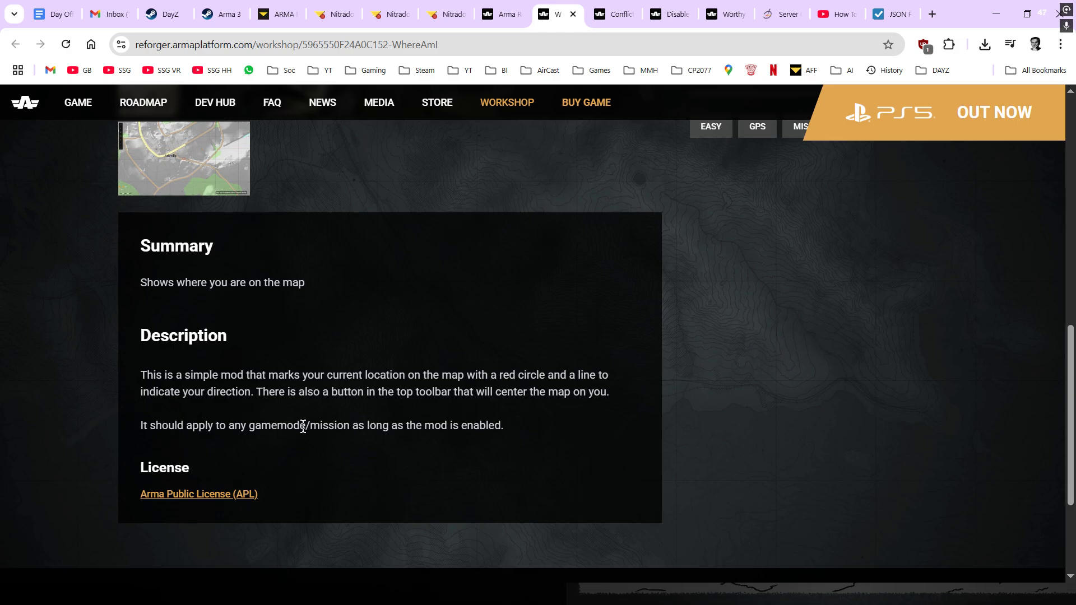
{"action": "scroll", "coordinate": [306, 428], "scroll_direction": "up", "scroll_amount": 6}
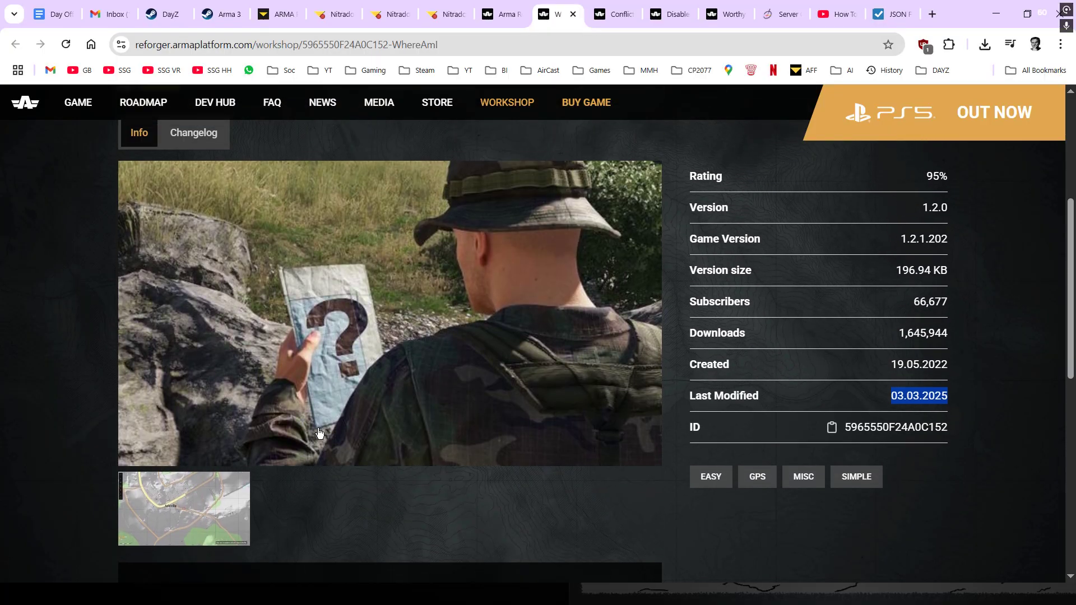
{"action": "scroll", "coordinate": [822, 478], "scroll_direction": "up", "scroll_amount": 1}
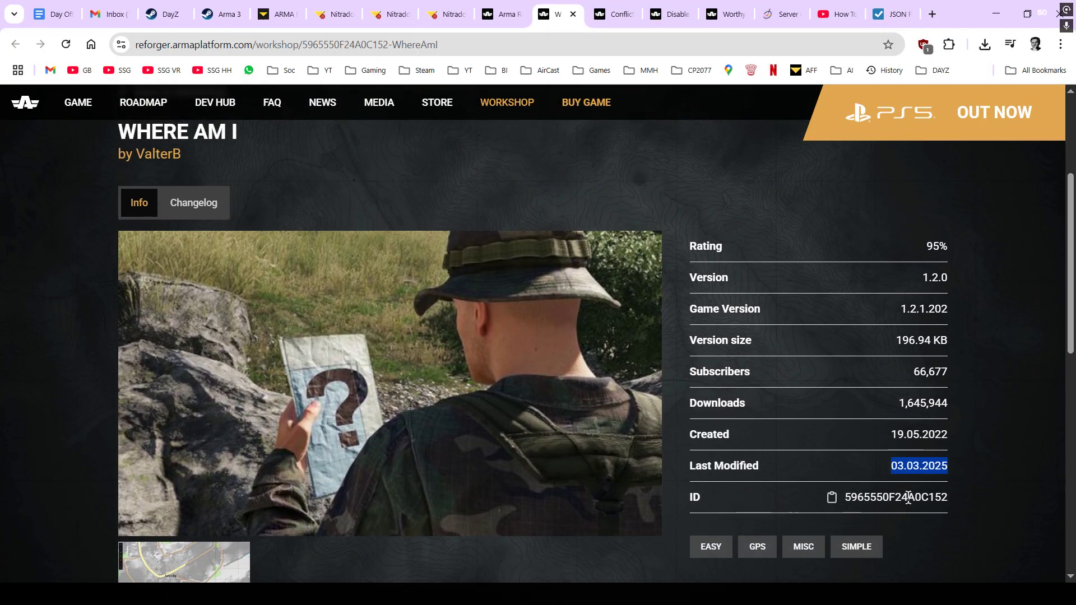
- Copy the first example mod entry from the wiki and paste it into the config's mods array
{"action": "left_click", "coordinate": [773, 14]}
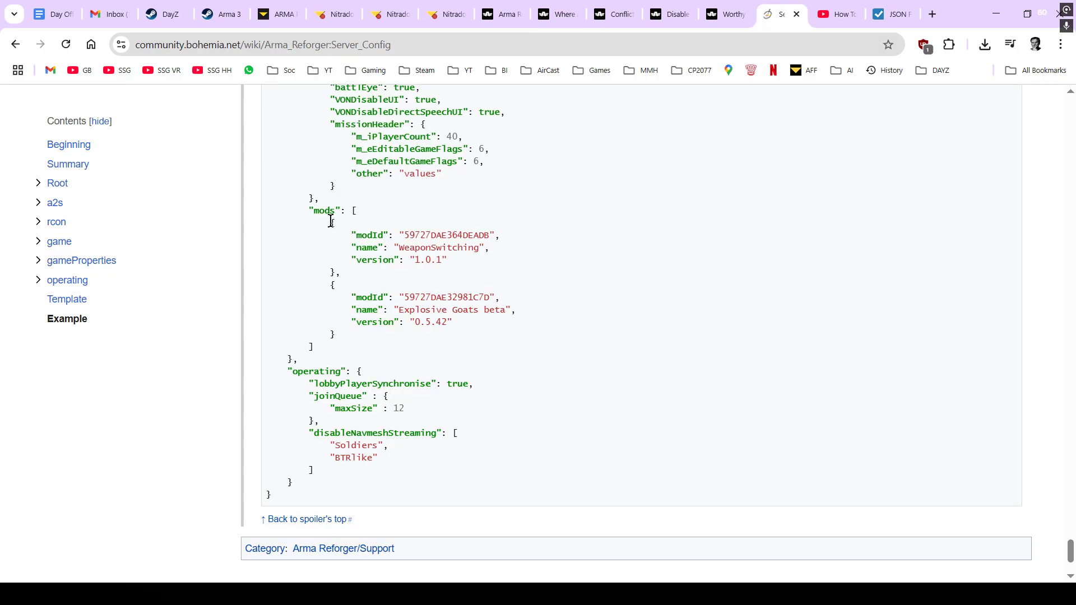
{"action": "left_click_drag", "start_coordinate": [341, 225], "coordinate": [411, 271]}
{"action": "right_click", "coordinate": [415, 269]}
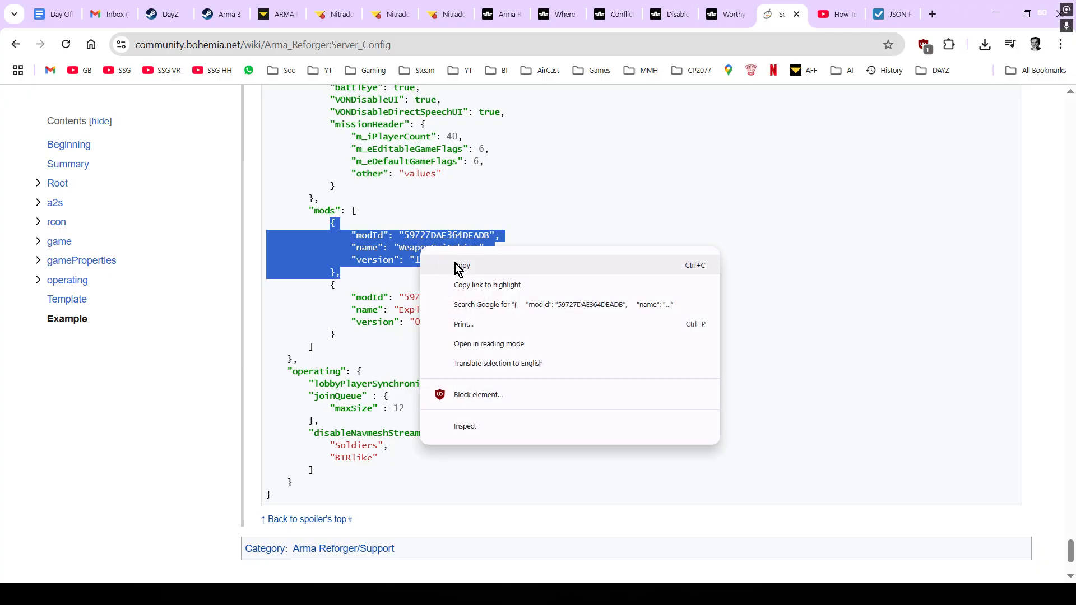
{"action": "left_click", "coordinate": [478, 266]}
{"action": "left_click", "coordinate": [395, 17]}
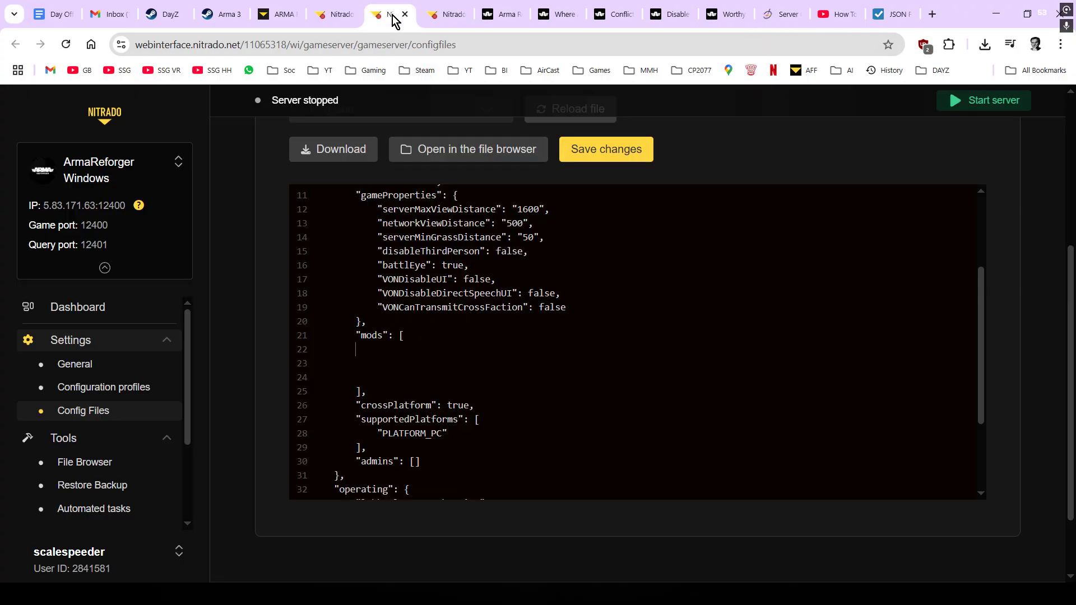
{"action": "left_click", "coordinate": [376, 348]}
{"action": "key", "text": "ctrl+v"}
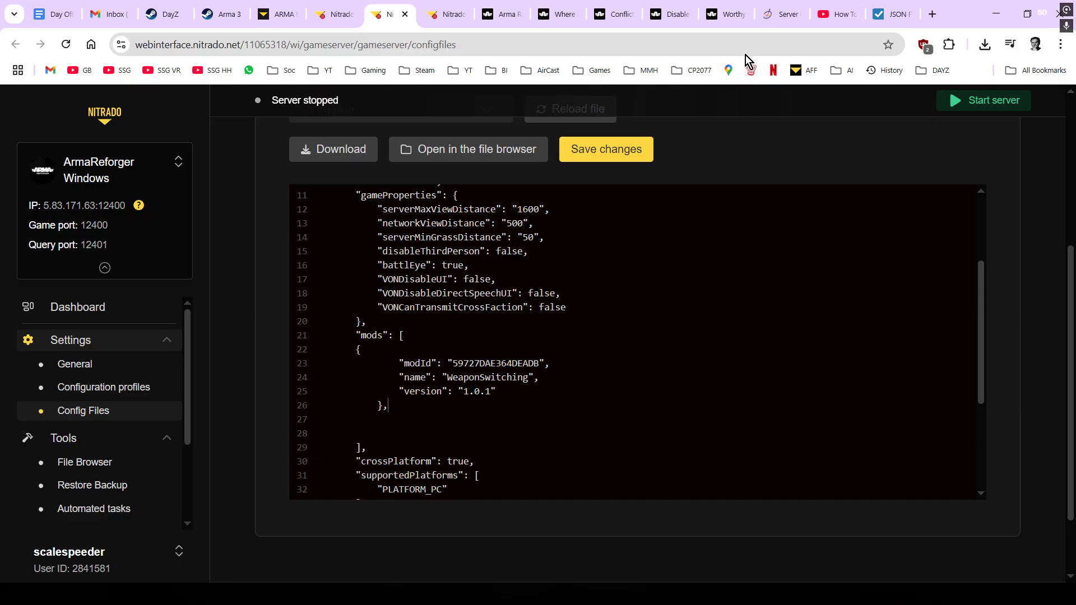
- Set the pasted entry's modId to 5965550F24A0C152 and its name from WeaponSwitching to whereami
{"action": "left_click", "coordinate": [572, 22]}
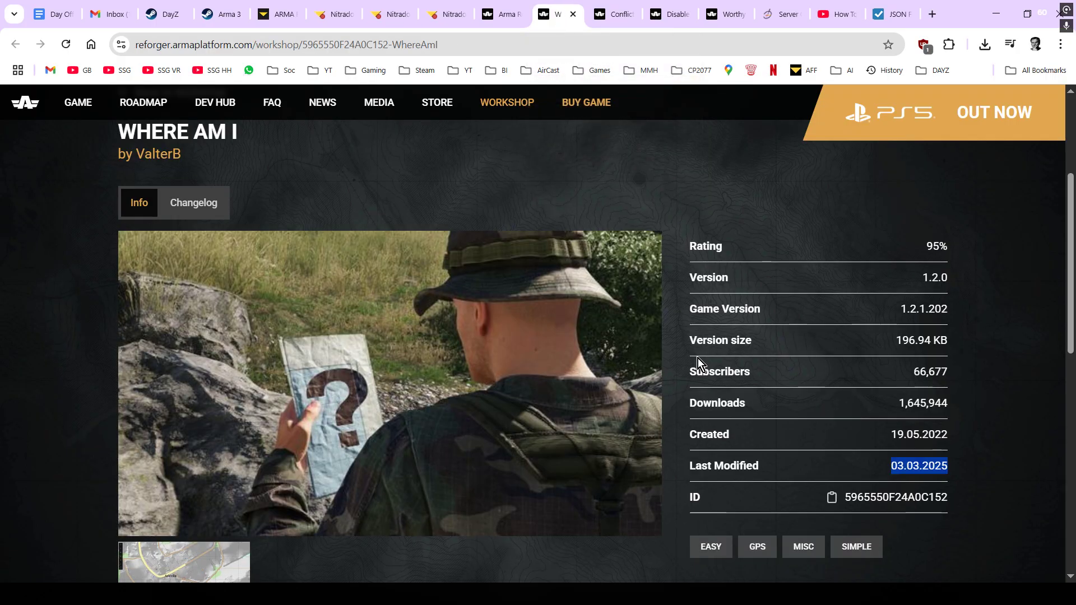
{"action": "left_click", "coordinate": [832, 497]}
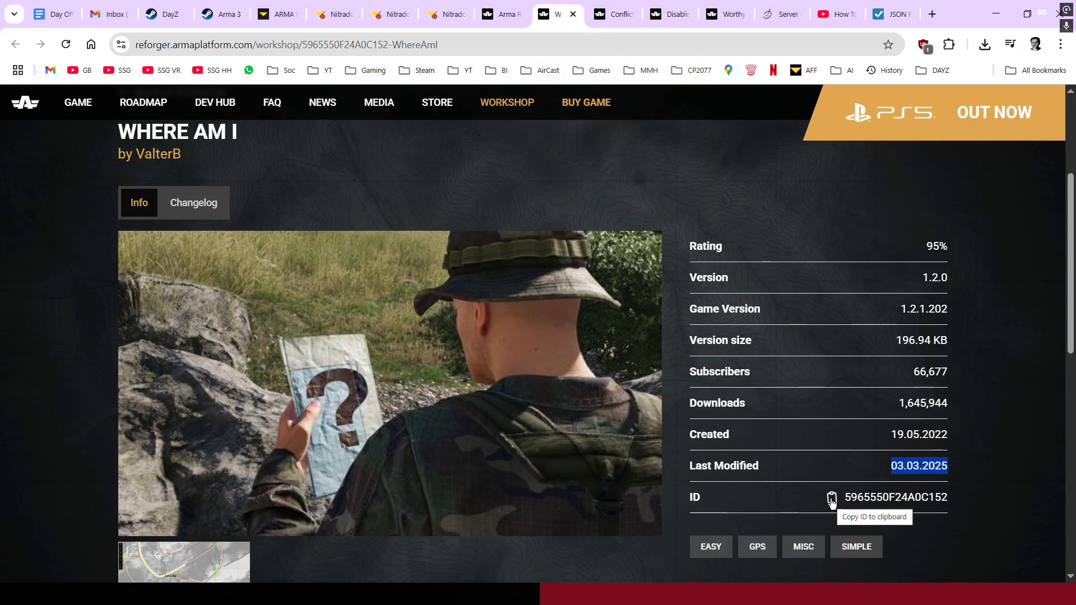
{"action": "left_click", "coordinate": [832, 498]}
{"action": "left_click", "coordinate": [392, 16]}
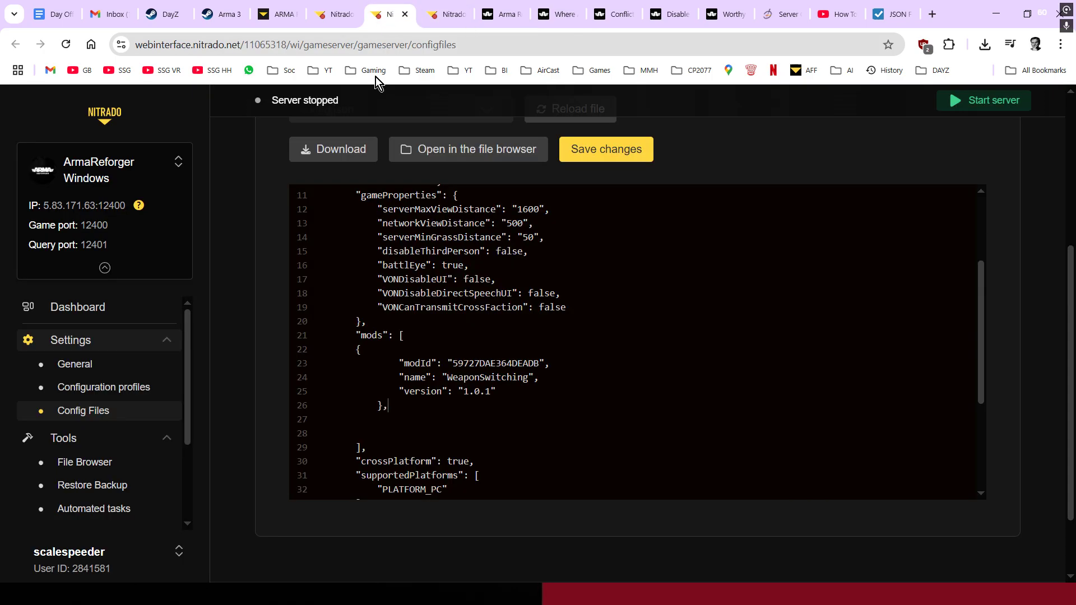
{"action": "left_click_drag", "start_coordinate": [540, 365], "coordinate": [452, 367]}
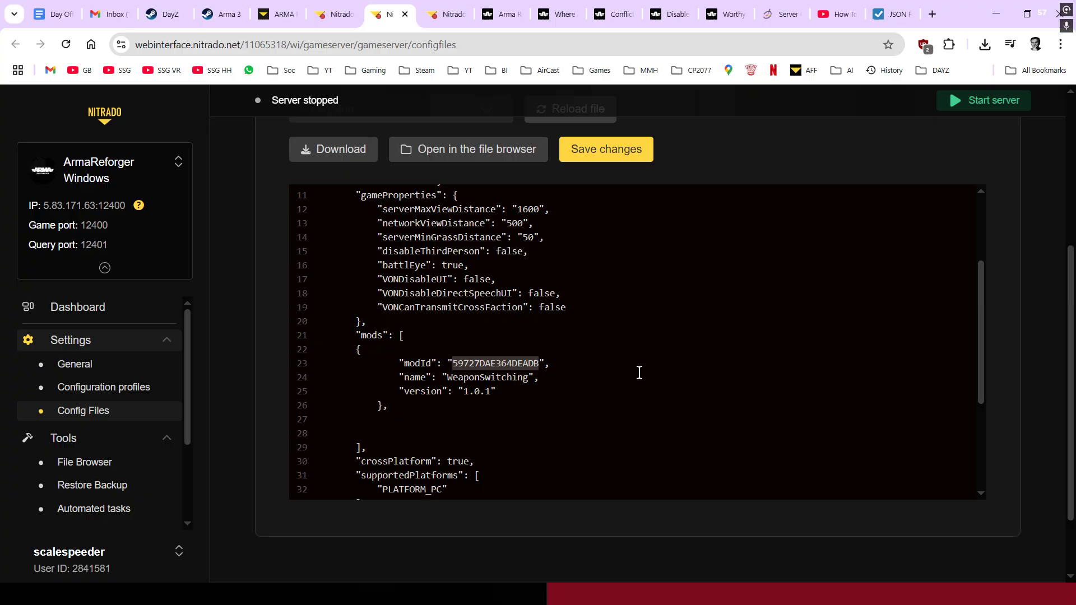
{"action": "key", "text": "ctrl+v"}
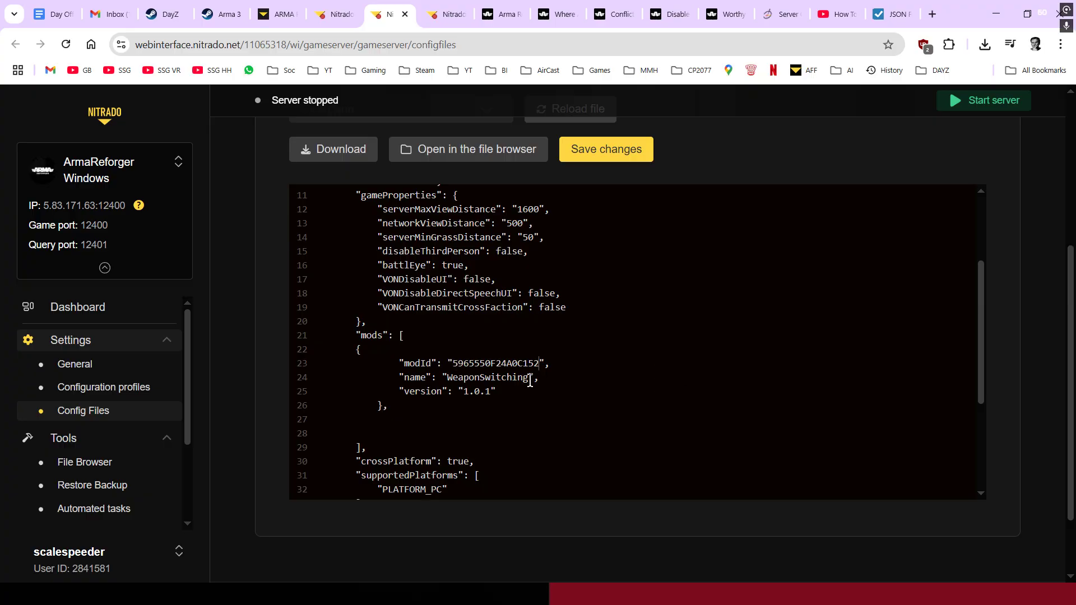
{"action": "left_click_drag", "start_coordinate": [527, 381], "coordinate": [449, 383]}
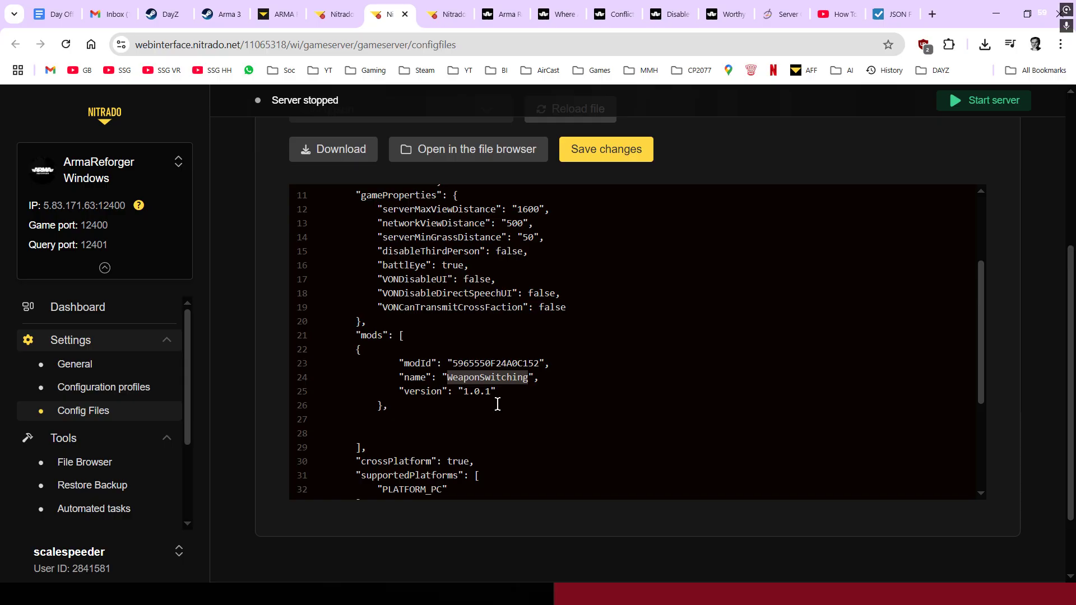
{"action": "type", "text": "whereami"}
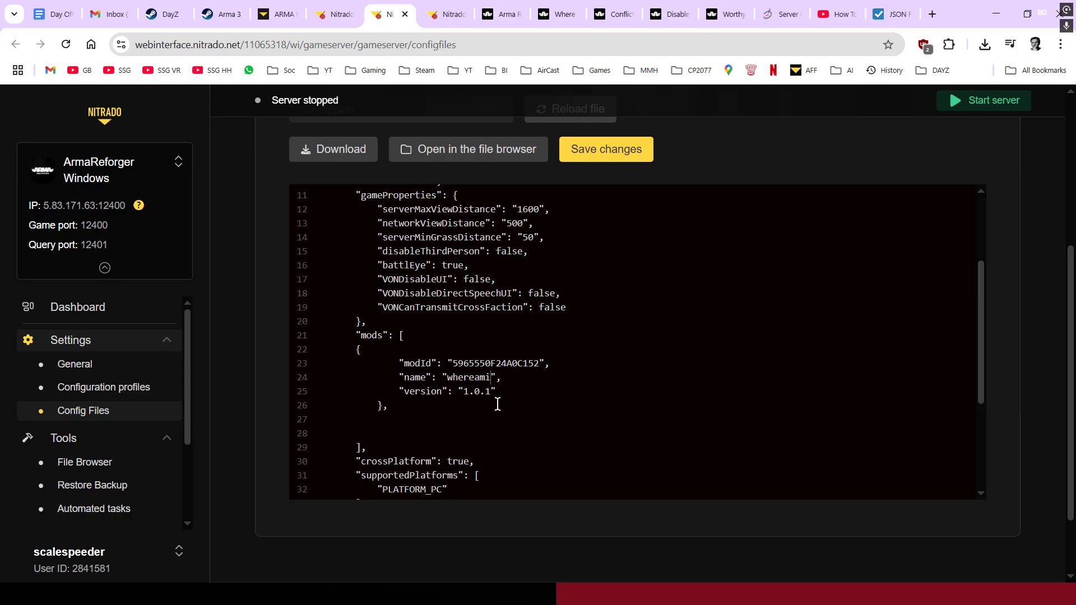
{"action": "left_click", "coordinate": [492, 392]}
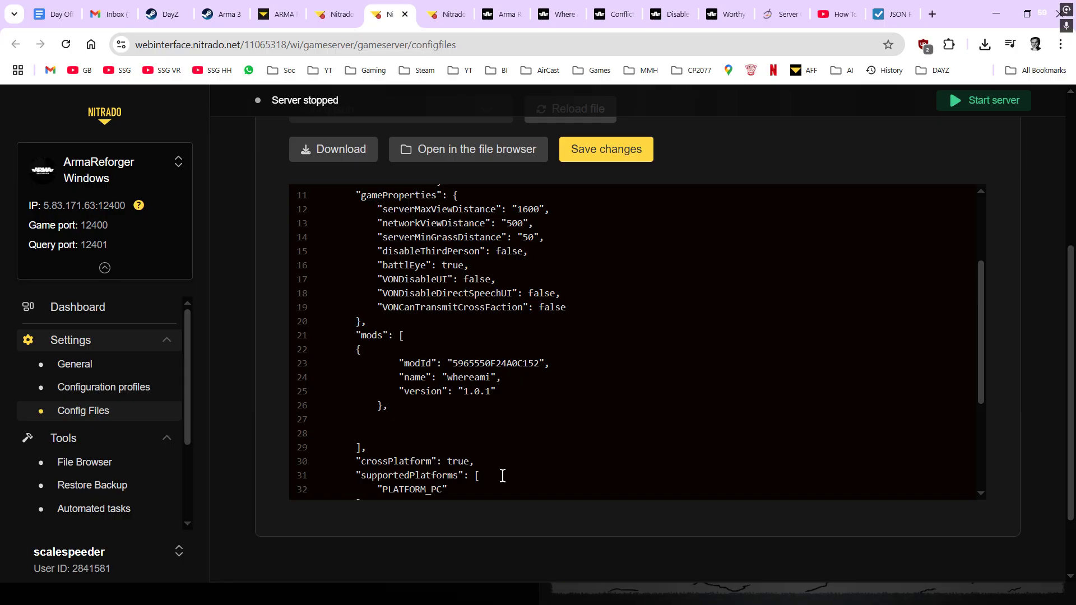
- Delete 1.0.1 from the whereami entry so its version is an empty string
{"action": "key", "text": "BackSpace"}
{"action": "key", "text": "BackSpace"}
{"action": "key", "text": "BackSpace"}
{"action": "key", "text": "BackSpace"}
{"action": "key", "text": "BackSpace"}
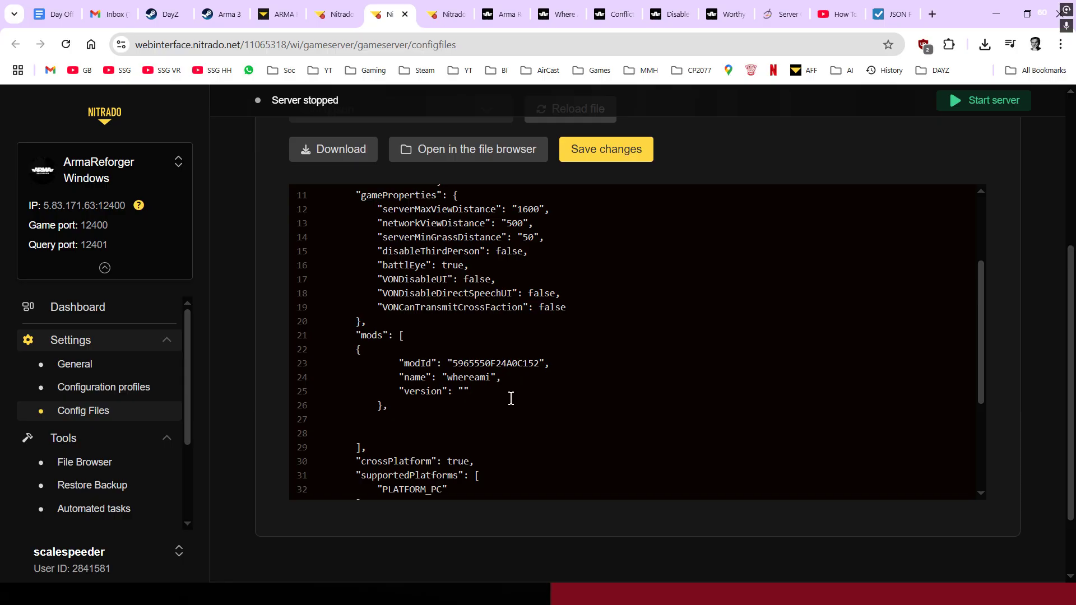
{"action": "scroll", "coordinate": [510, 397], "scroll_direction": "down", "scroll_amount": 2}
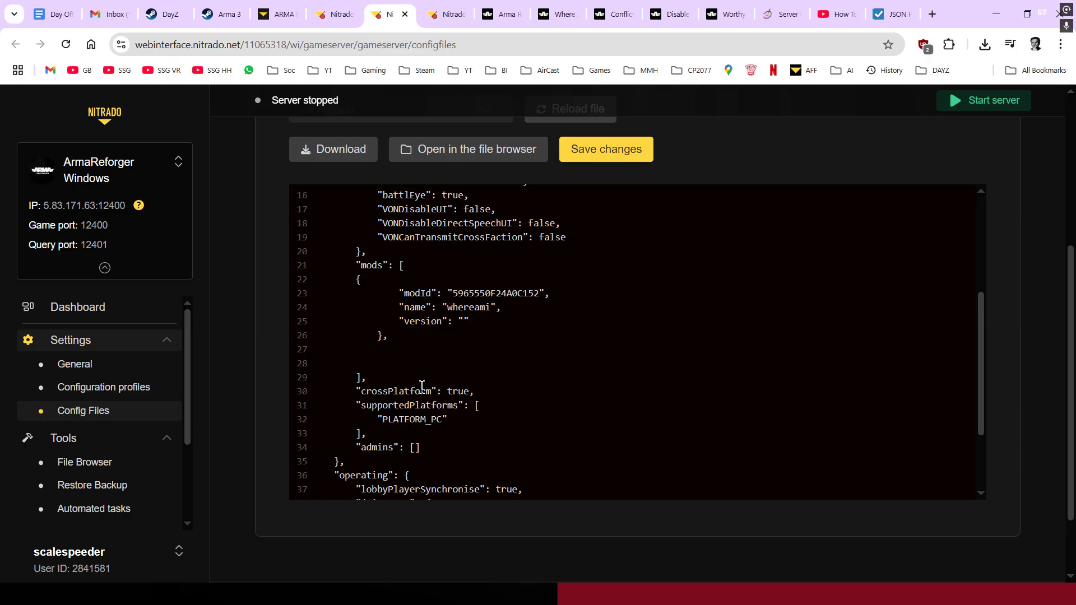
- Retype the comma after the whereami mod block, then bring up the Conflict Lieutenant at Start workshop page
{"action": "key", "text": "BackSpace"}
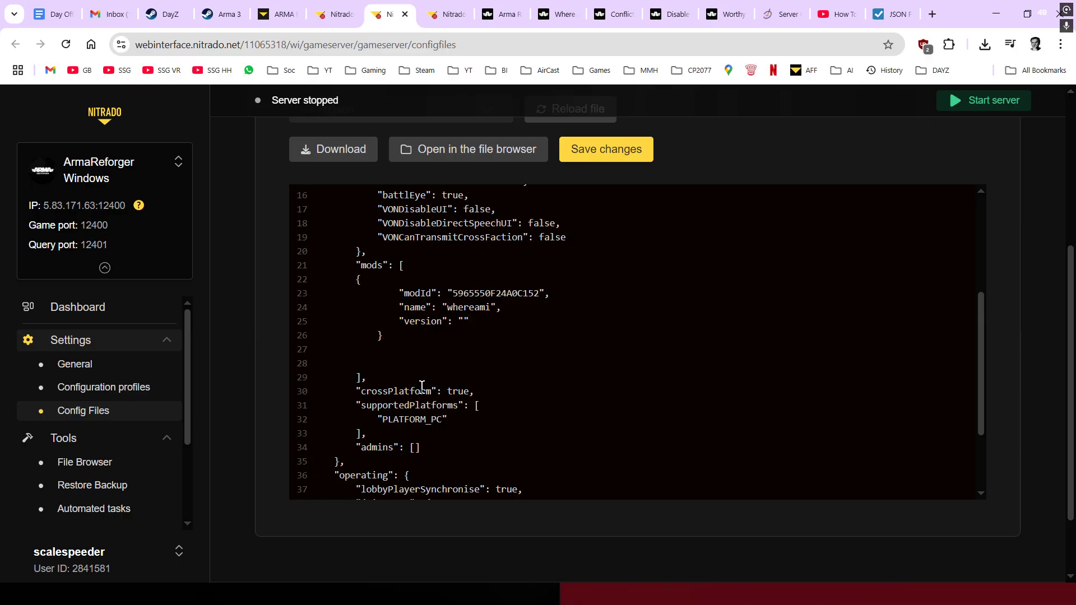
{"action": "scroll", "coordinate": [440, 349], "scroll_direction": "up", "scroll_amount": 2}
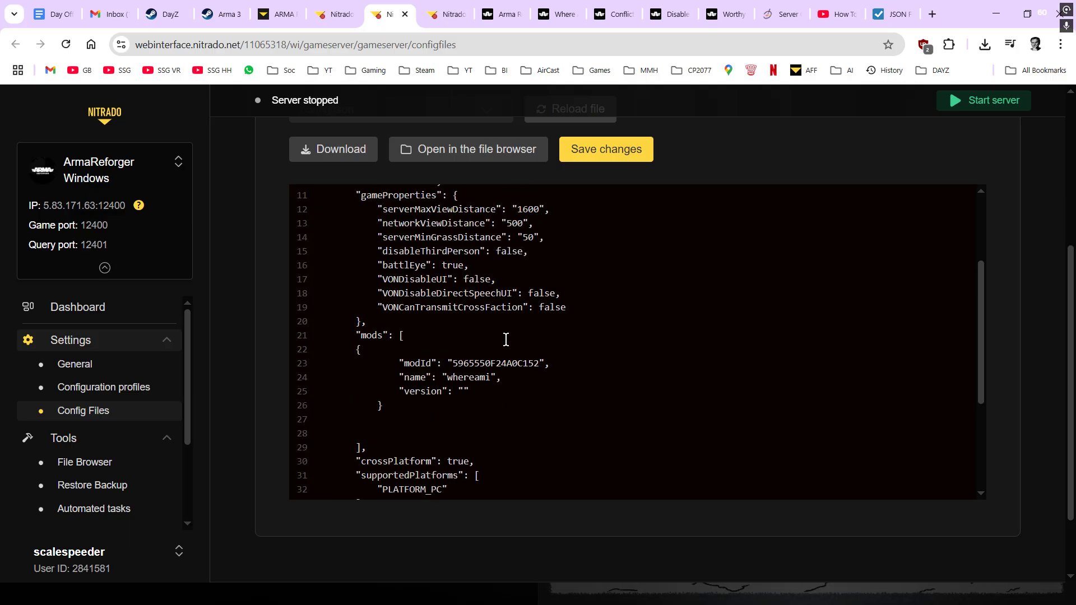
{"action": "scroll", "coordinate": [721, 326], "scroll_direction": "up", "scroll_amount": 4}
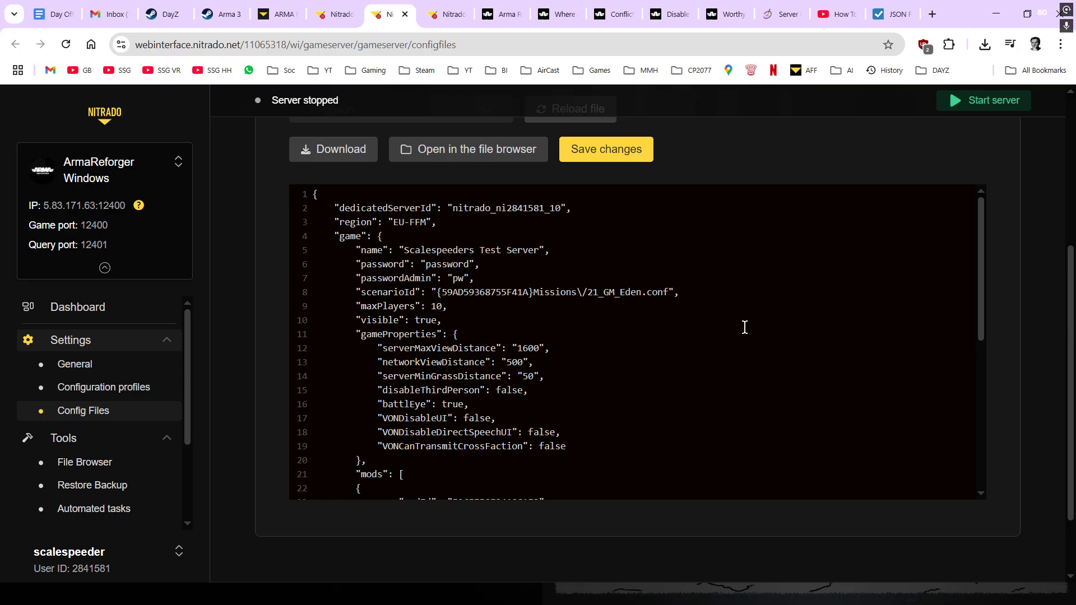
{"action": "scroll", "coordinate": [744, 327], "scroll_direction": "down", "scroll_amount": 4}
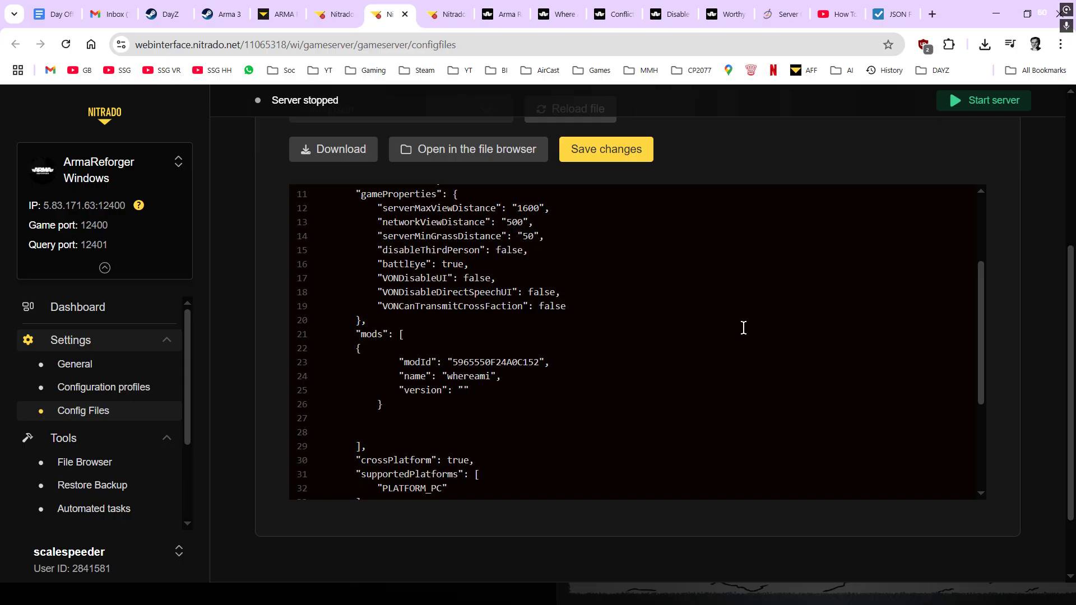
{"action": "type", "text": ","}
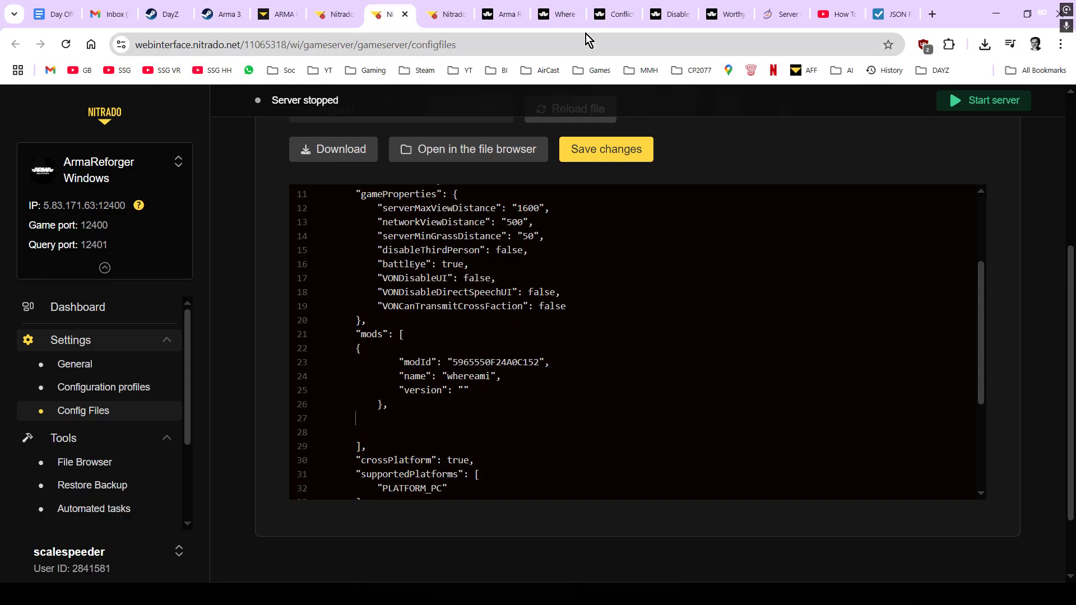
{"action": "left_click", "coordinate": [617, 15]}
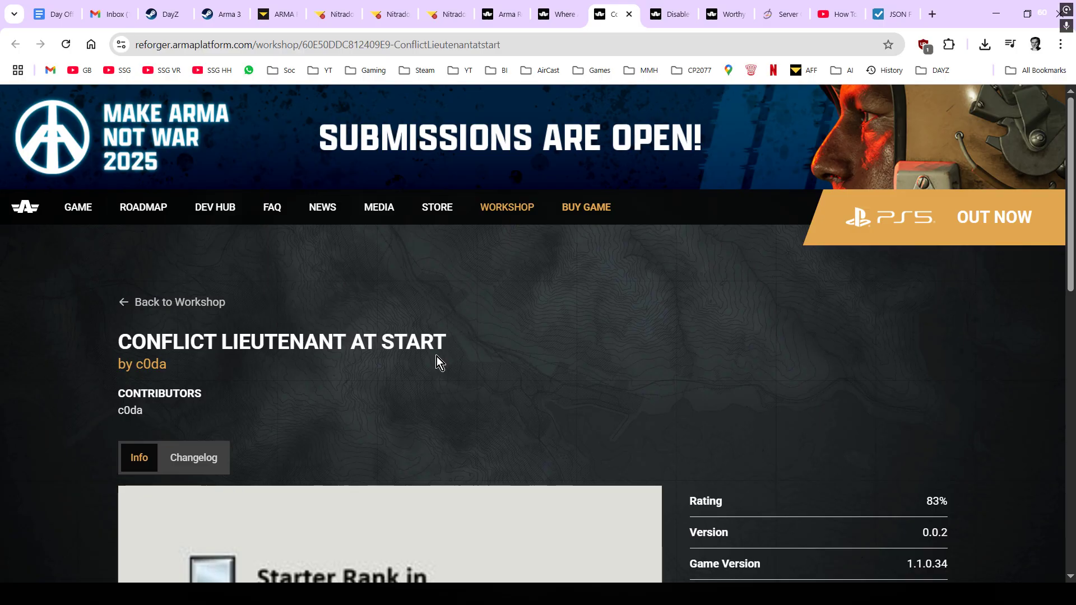
- Duplicate the whereami mod entry block on the empty line below it
{"action": "scroll", "coordinate": [436, 356], "scroll_direction": "down", "scroll_amount": 1}
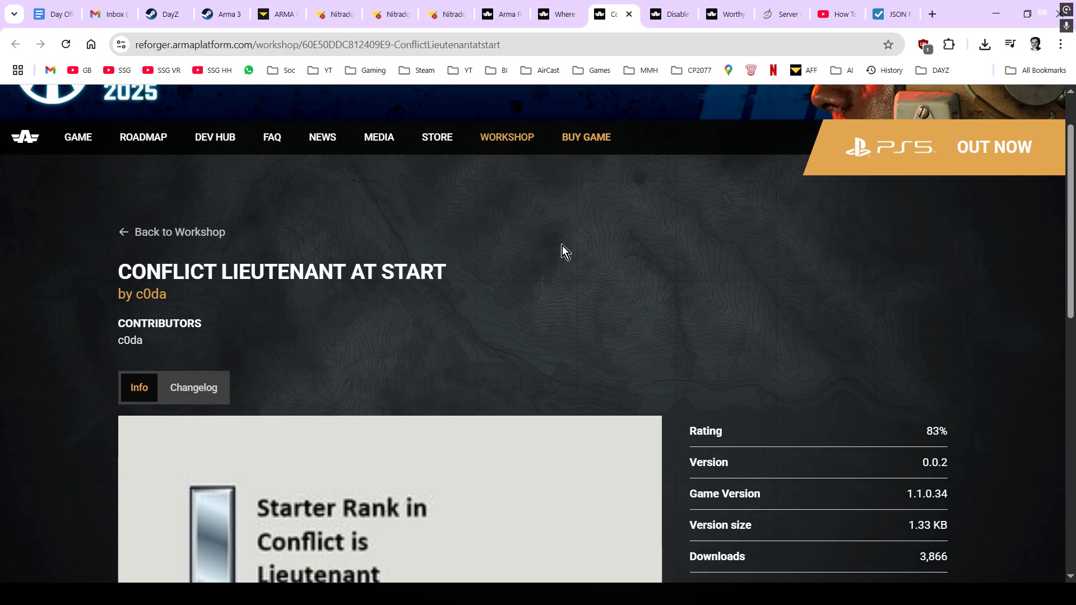
{"action": "left_click", "coordinate": [388, 15]}
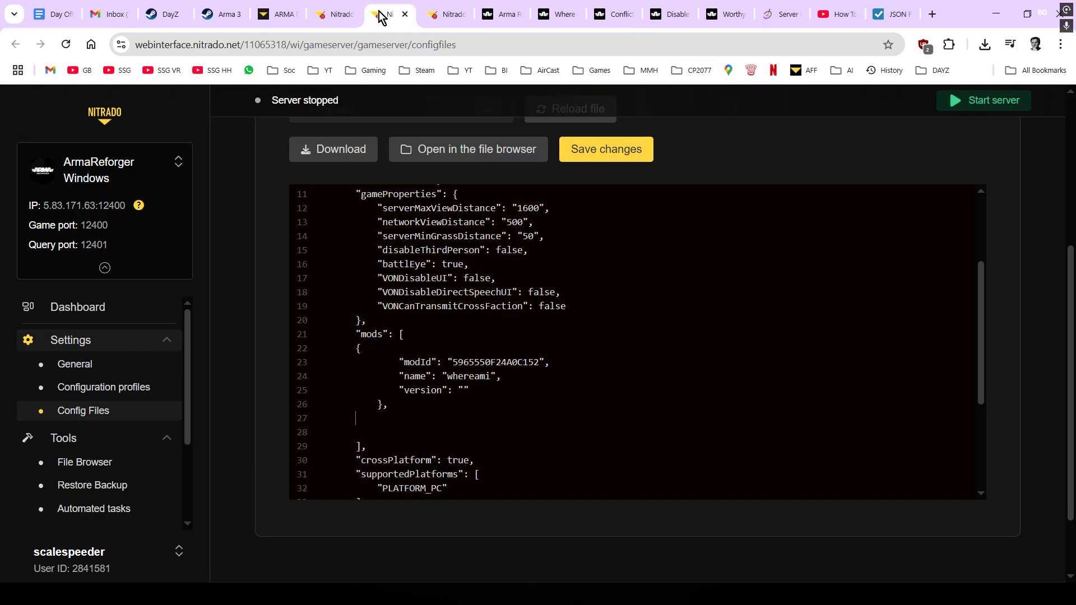
{"action": "left_click_drag", "start_coordinate": [384, 406], "coordinate": [352, 349]}
{"action": "right_click", "coordinate": [419, 370]}
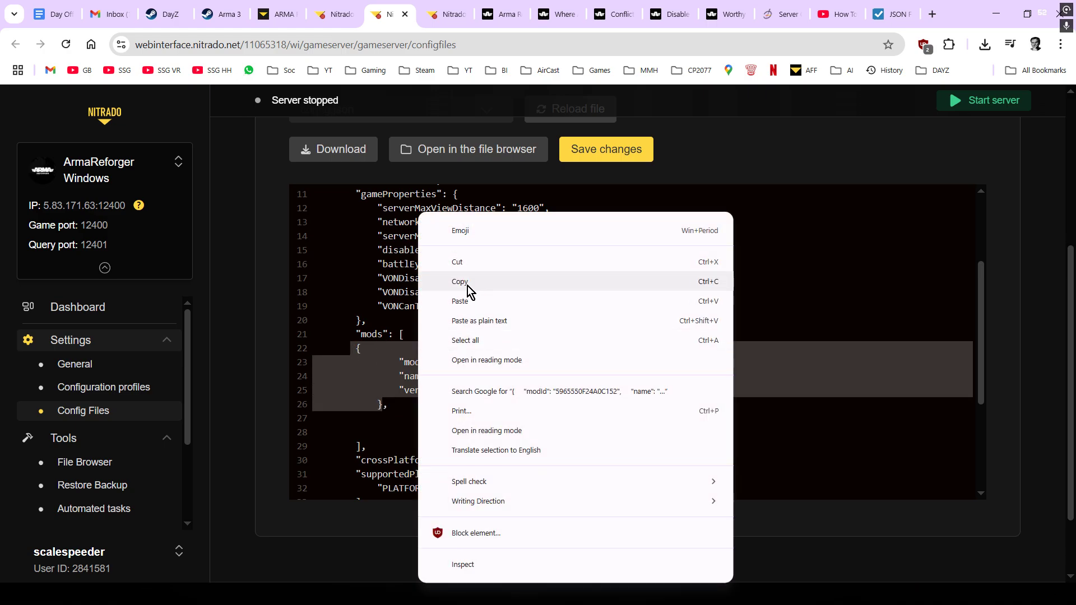
{"action": "left_click", "coordinate": [469, 282]}
{"action": "left_click", "coordinate": [380, 421]}
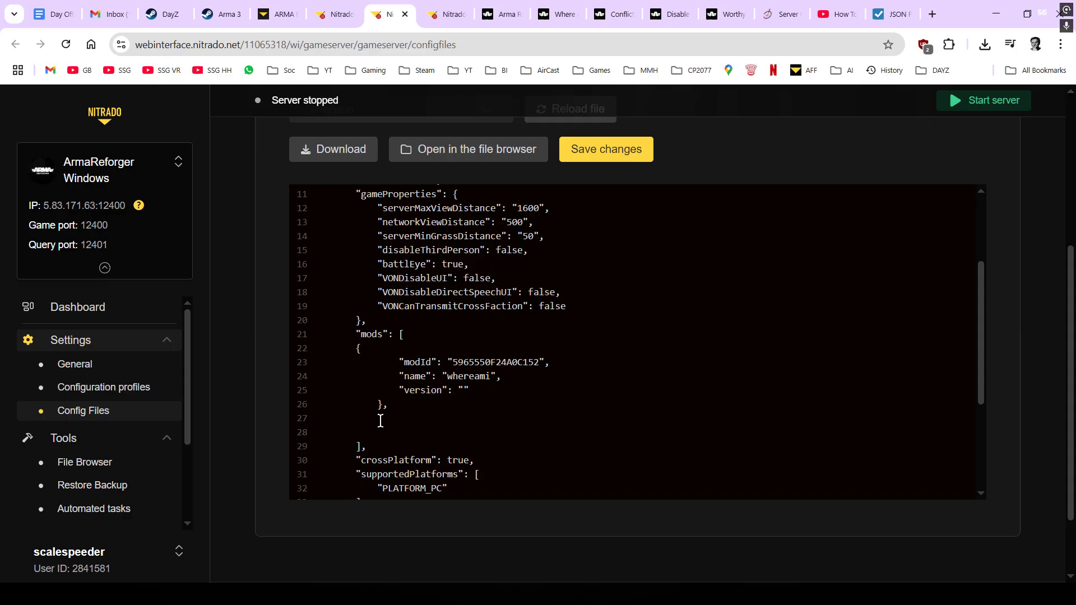
{"action": "key", "text": "ctrl+v"}
{"action": "scroll", "coordinate": [437, 412], "scroll_direction": "down", "scroll_amount": 2}
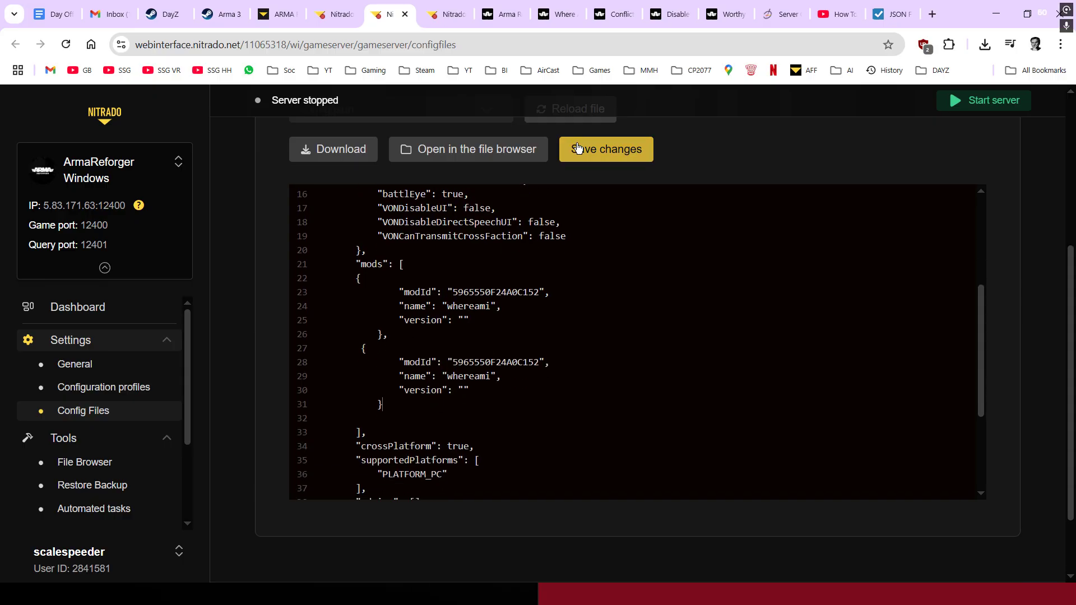
- Set the duplicate's modId to 60E50DDC812409E9 and its name to ltatstart
{"action": "left_click", "coordinate": [622, 17]}
{"action": "scroll", "coordinate": [564, 315], "scroll_direction": "down", "scroll_amount": 5}
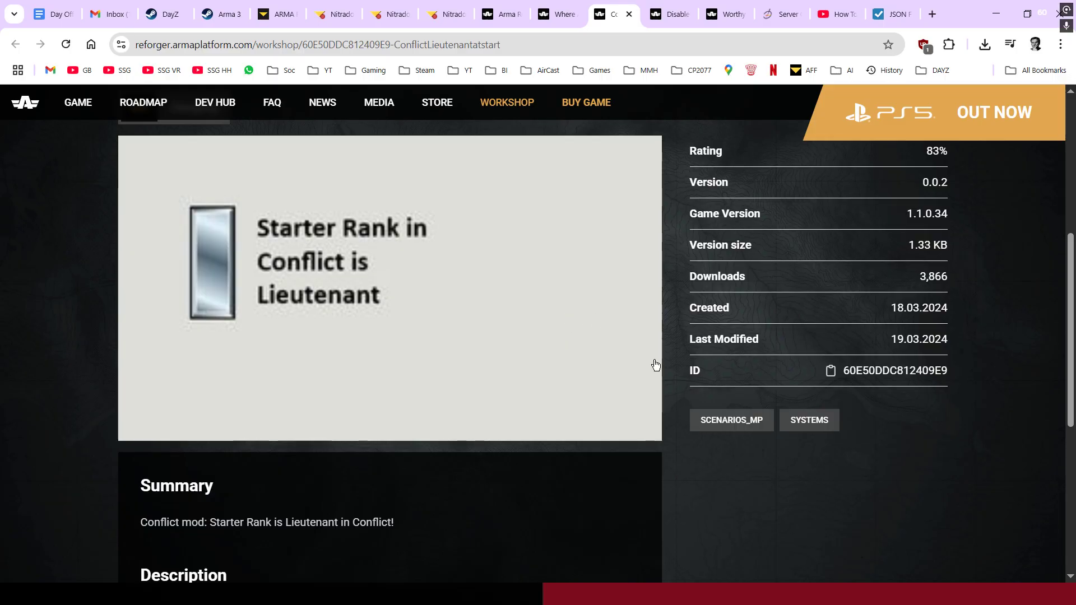
{"action": "left_click", "coordinate": [831, 372]}
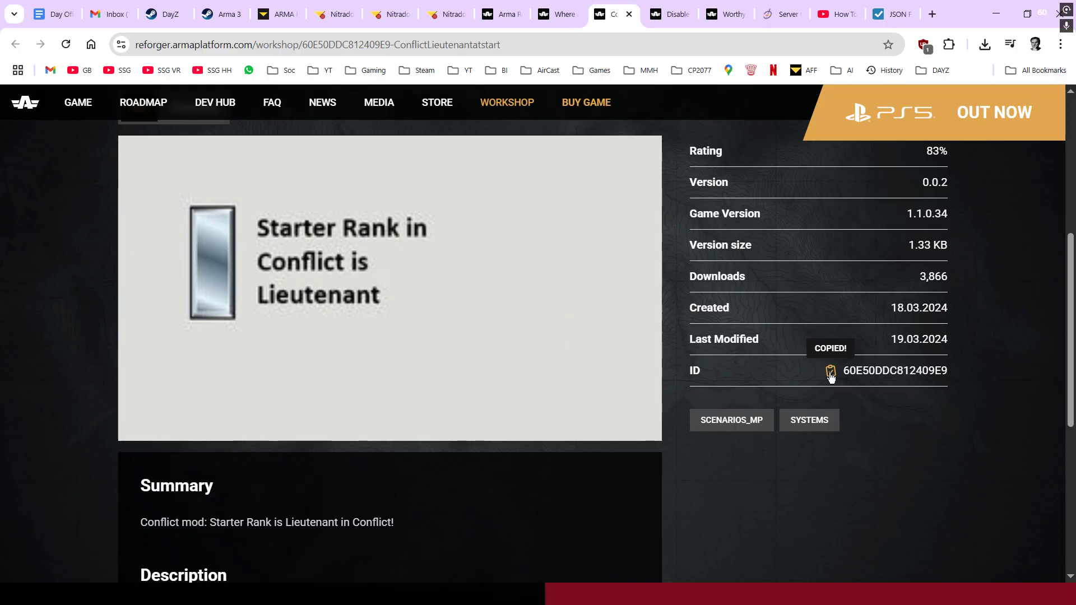
{"action": "left_click", "coordinate": [391, 14]}
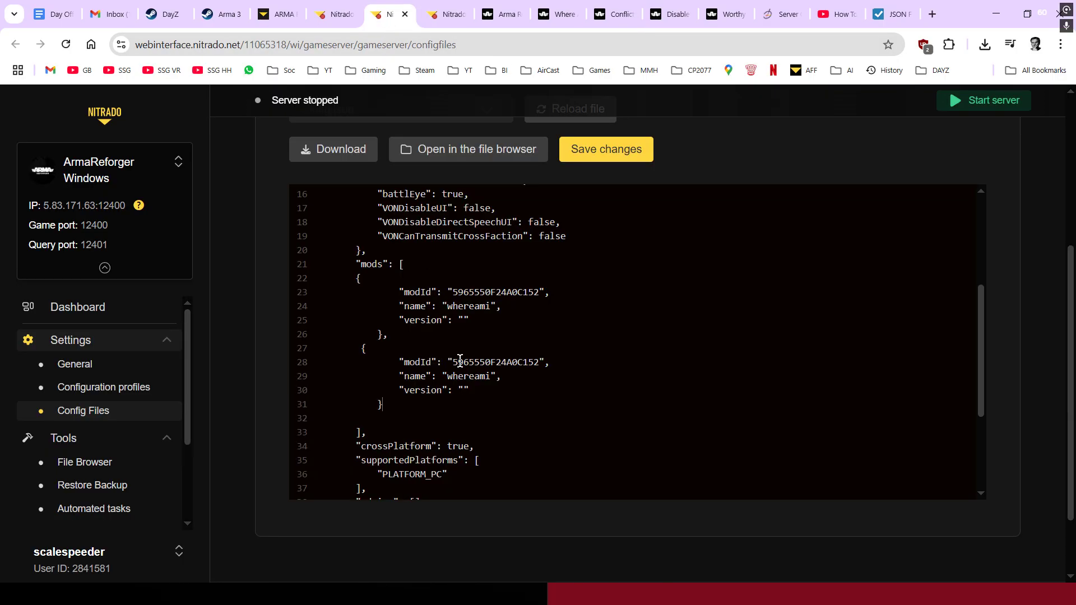
{"action": "left_click_drag", "start_coordinate": [452, 362], "coordinate": [539, 362]}
{"action": "key", "text": "ctrl+v"}
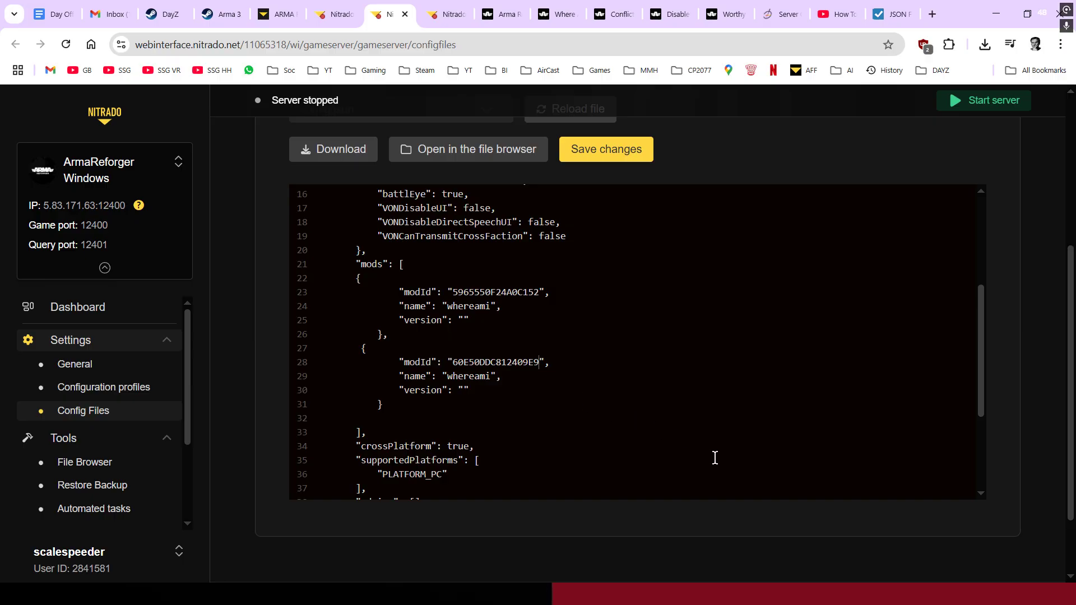
{"action": "left_click", "coordinate": [493, 377]}
{"action": "key", "text": "BackSpace"}
{"action": "key", "text": "BackSpace"}
{"action": "key", "text": "BackSpace"}
{"action": "key", "text": "BackSpace"}
{"action": "key", "text": "BackSpace"}
{"action": "key", "text": "BackSpace"}
{"action": "key", "text": "BackSpace"}
{"action": "key", "text": "BackSpace"}
{"action": "type", "text": "ltatstart"}
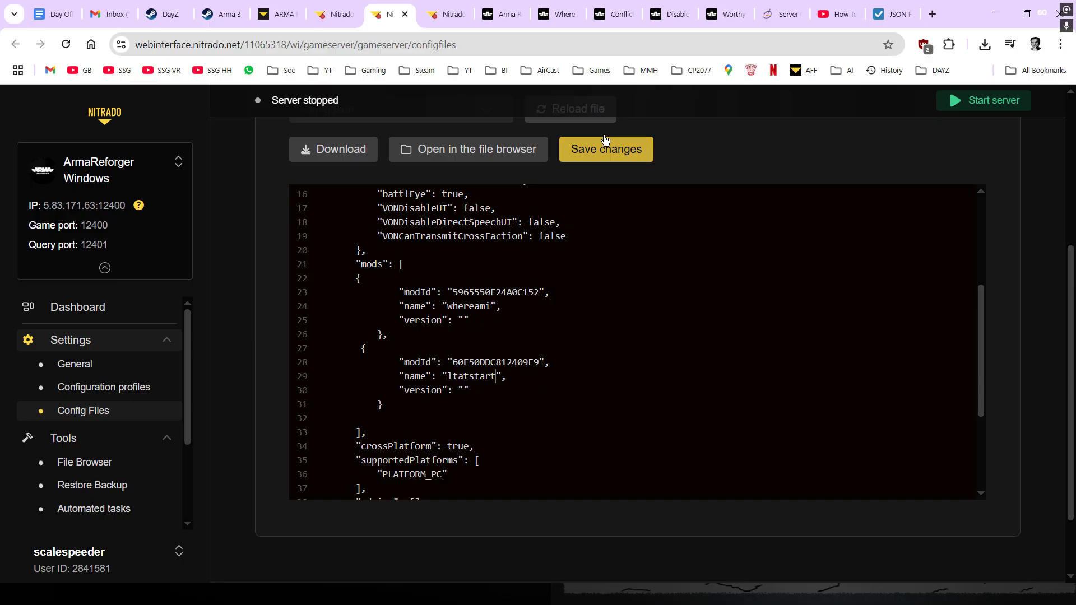
{"action": "left_click", "coordinate": [510, 15]}
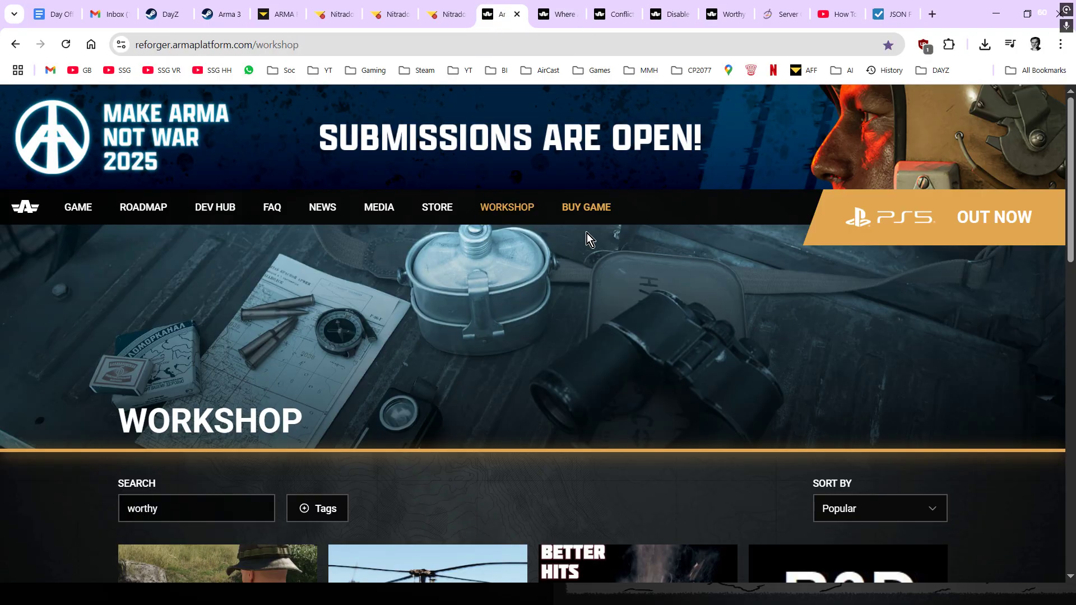
- Open the Project Redline - UH-60 mod page from the workshop listing
{"action": "scroll", "coordinate": [423, 363], "scroll_direction": "down", "scroll_amount": 2}
{"action": "left_click_drag", "start_coordinate": [168, 368], "coordinate": [70, 372]}
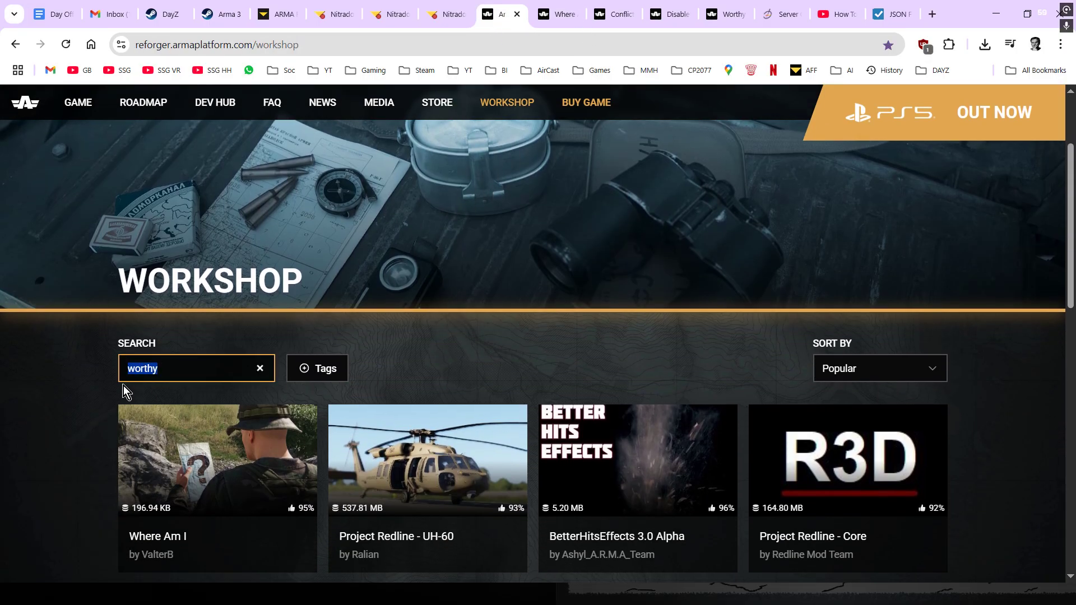
{"action": "scroll", "coordinate": [123, 385], "scroll_direction": "down", "scroll_amount": 3}
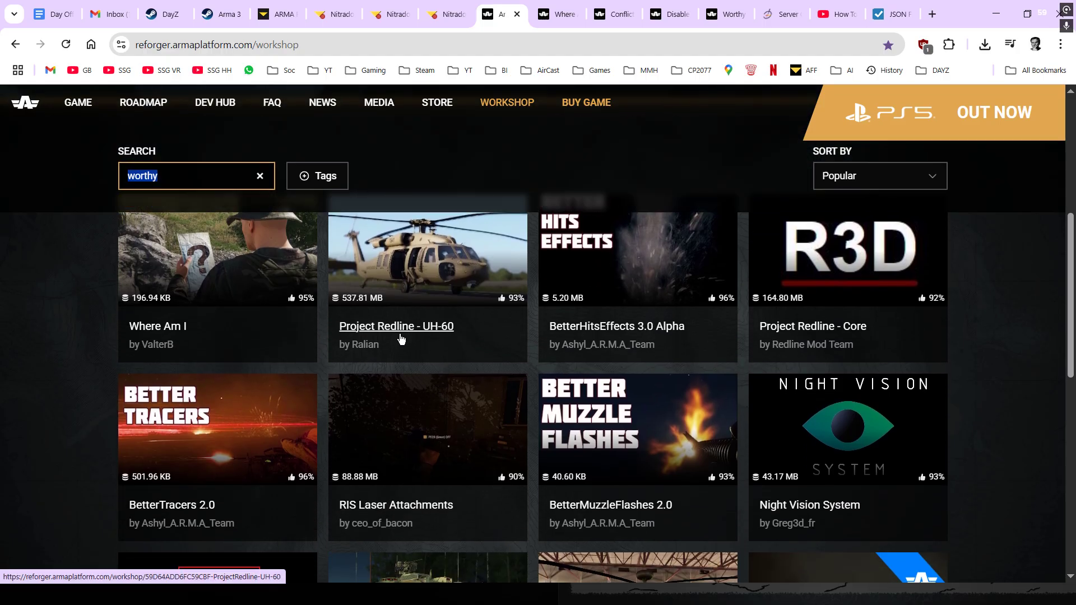
{"action": "left_click", "coordinate": [456, 275]}
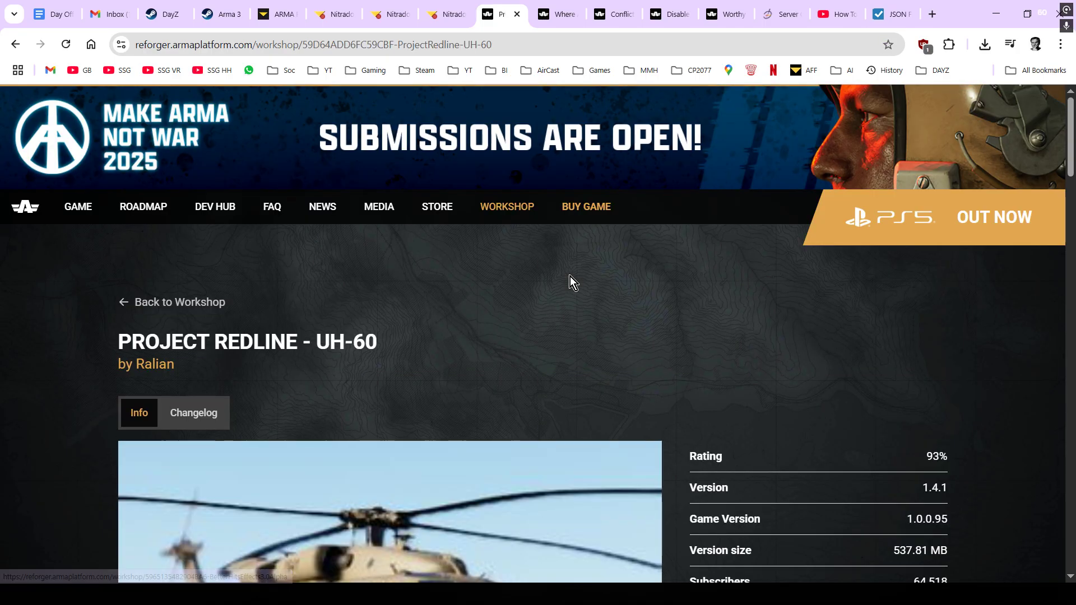
- Find the UH-60 page's Dependencies section and bring up link options for Project Redline - Core
{"action": "scroll", "coordinate": [570, 277], "scroll_direction": "down", "scroll_amount": 6}
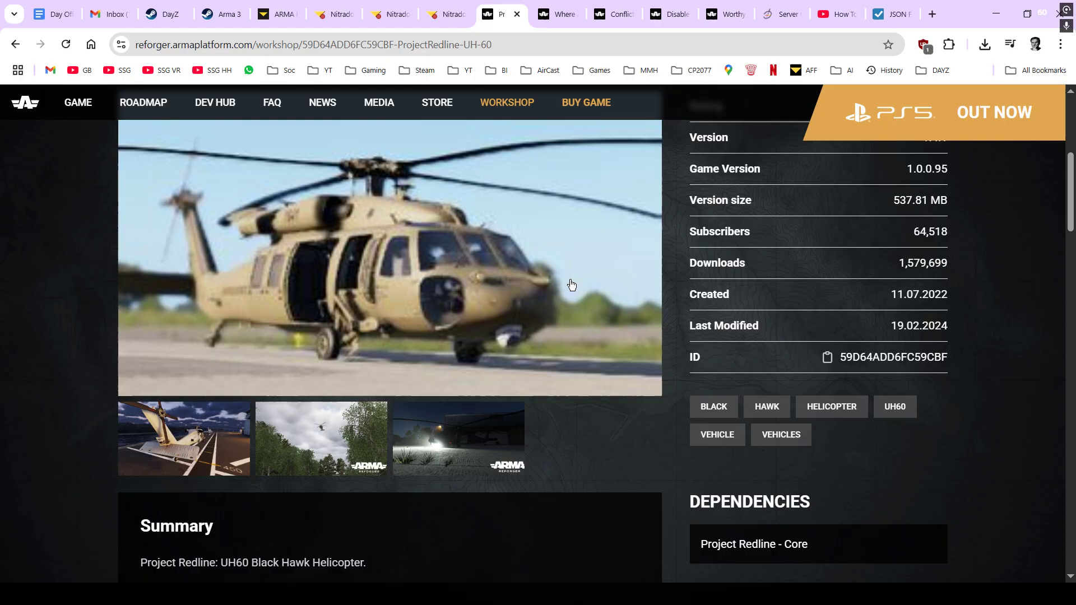
{"action": "scroll", "coordinate": [571, 284], "scroll_direction": "down", "scroll_amount": 3}
{"action": "scroll", "coordinate": [572, 284], "scroll_direction": "up", "scroll_amount": 5}
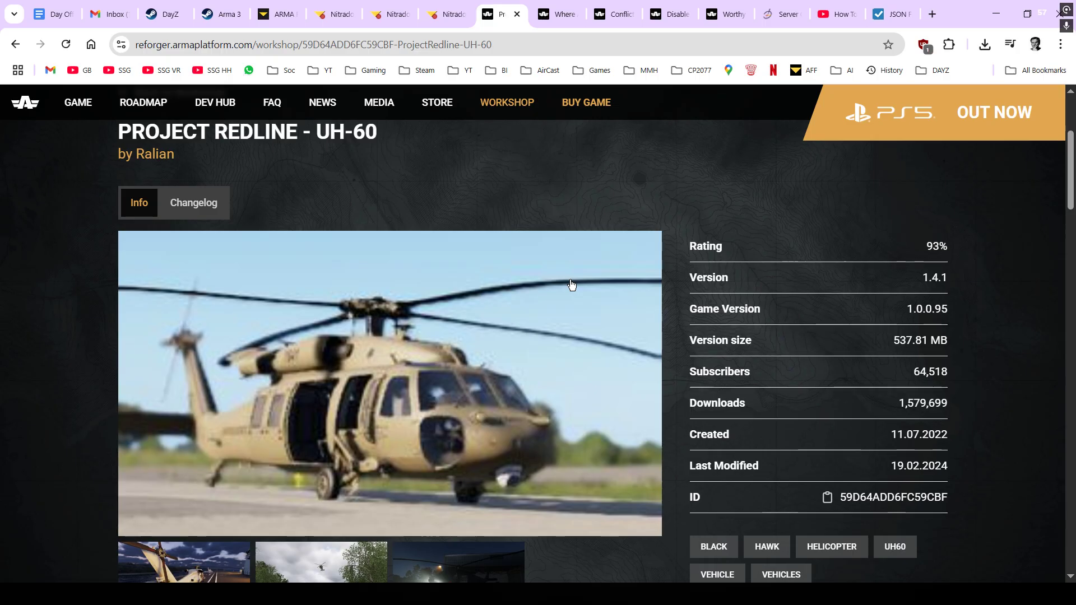
{"action": "scroll", "coordinate": [570, 283], "scroll_direction": "down", "scroll_amount": 2}
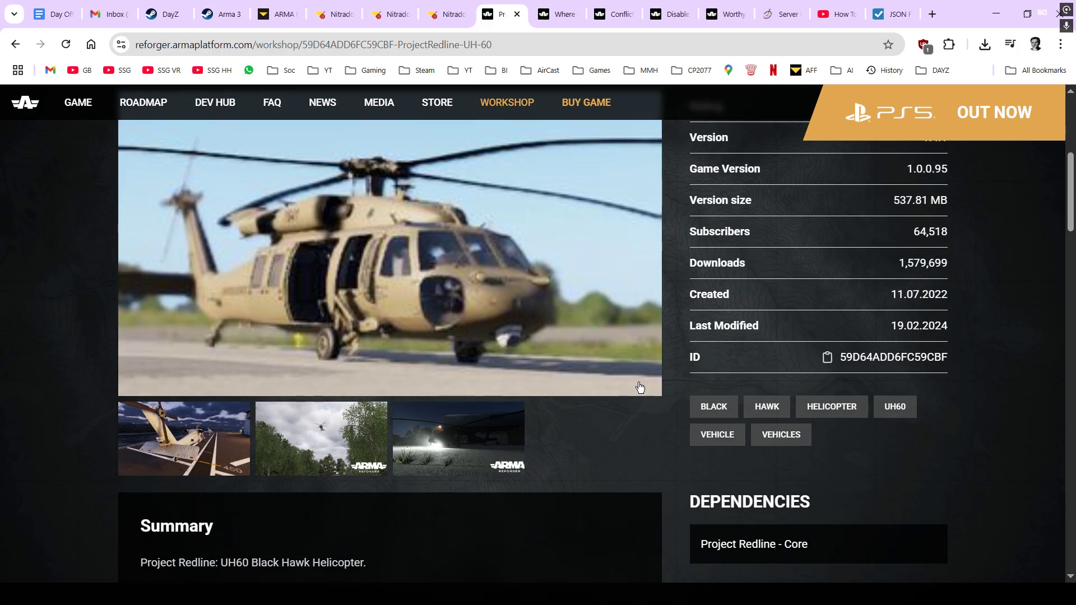
{"action": "scroll", "coordinate": [591, 399], "scroll_direction": "down", "scroll_amount": 2}
{"action": "scroll", "coordinate": [458, 405], "scroll_direction": "down", "scroll_amount": 4}
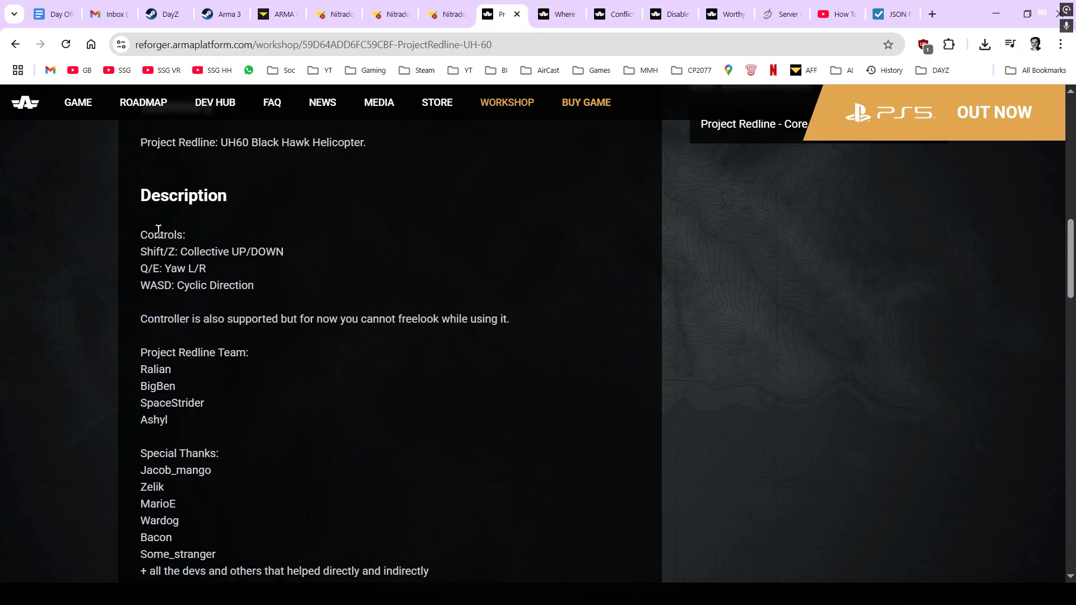
{"action": "scroll", "coordinate": [185, 281], "scroll_direction": "down", "scroll_amount": 4}
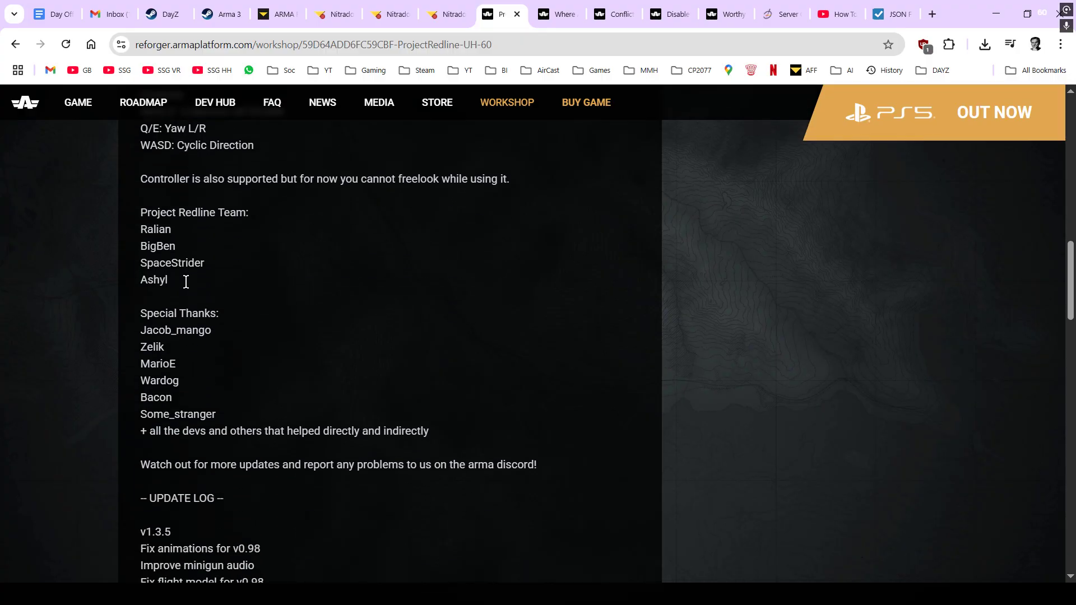
{"action": "scroll", "coordinate": [187, 284], "scroll_direction": "down", "scroll_amount": 4}
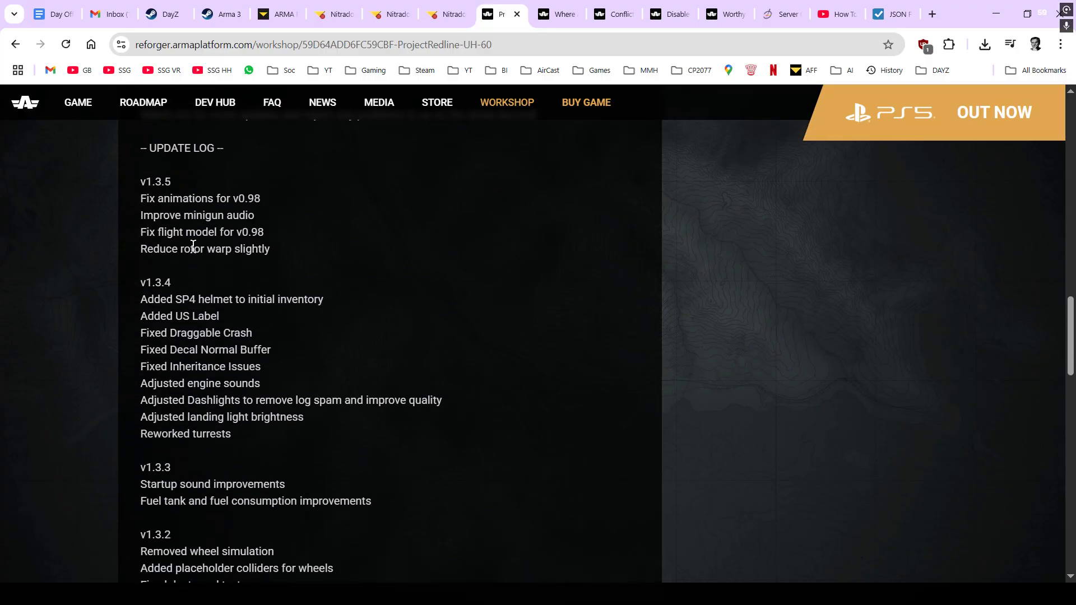
{"action": "scroll", "coordinate": [189, 330], "scroll_direction": "down", "scroll_amount": 7}
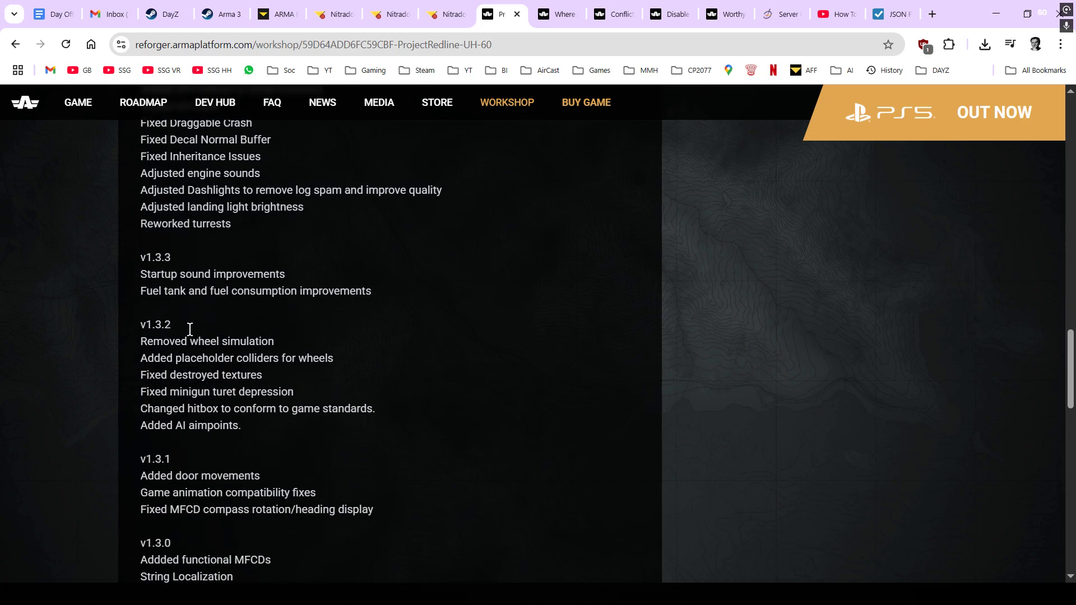
{"action": "scroll", "coordinate": [190, 331], "scroll_direction": "down", "scroll_amount": 5}
{"action": "scroll", "coordinate": [190, 332], "scroll_direction": "up", "scroll_amount": 15}
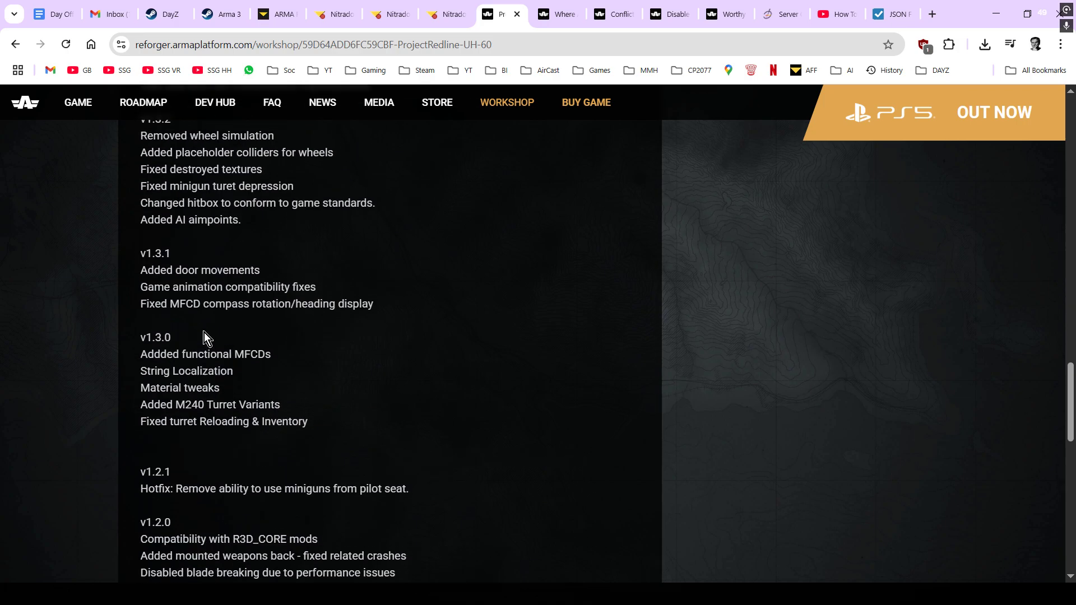
{"action": "scroll", "coordinate": [204, 334], "scroll_direction": "up", "scroll_amount": 10}
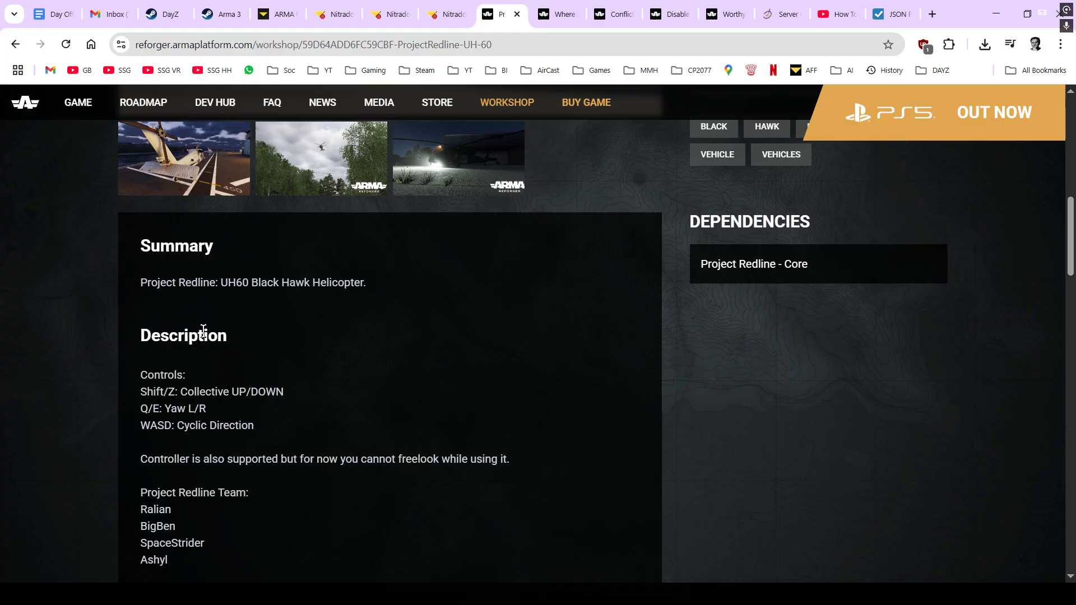
{"action": "scroll", "coordinate": [203, 333], "scroll_direction": "down", "scroll_amount": 6}
{"action": "scroll", "coordinate": [203, 332], "scroll_direction": "down", "scroll_amount": 20}
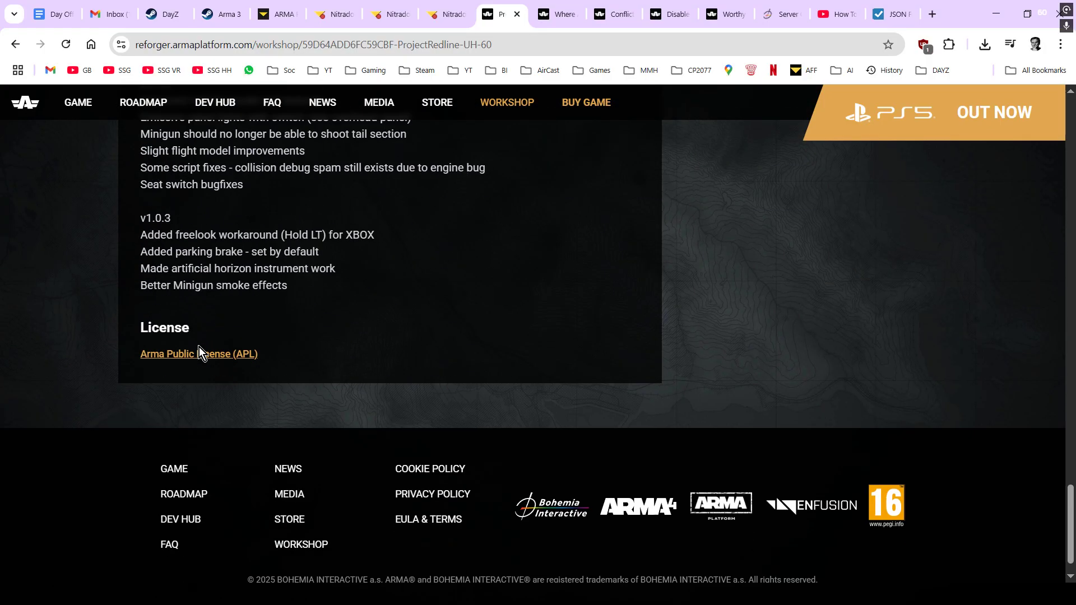
{"action": "scroll", "coordinate": [200, 346], "scroll_direction": "up", "scroll_amount": 15}
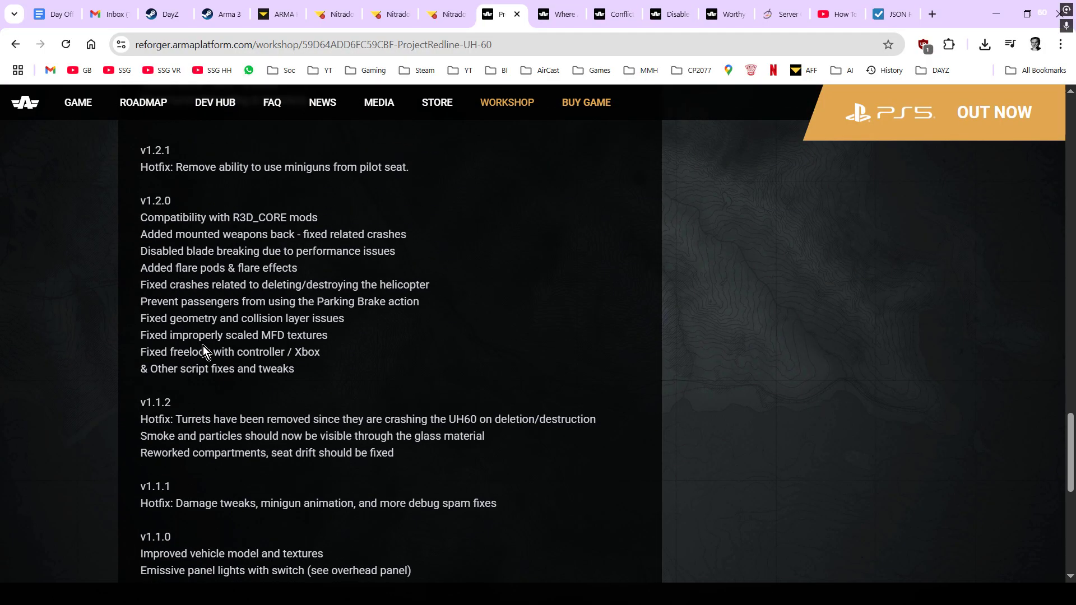
{"action": "scroll", "coordinate": [202, 345], "scroll_direction": "up", "scroll_amount": 16}
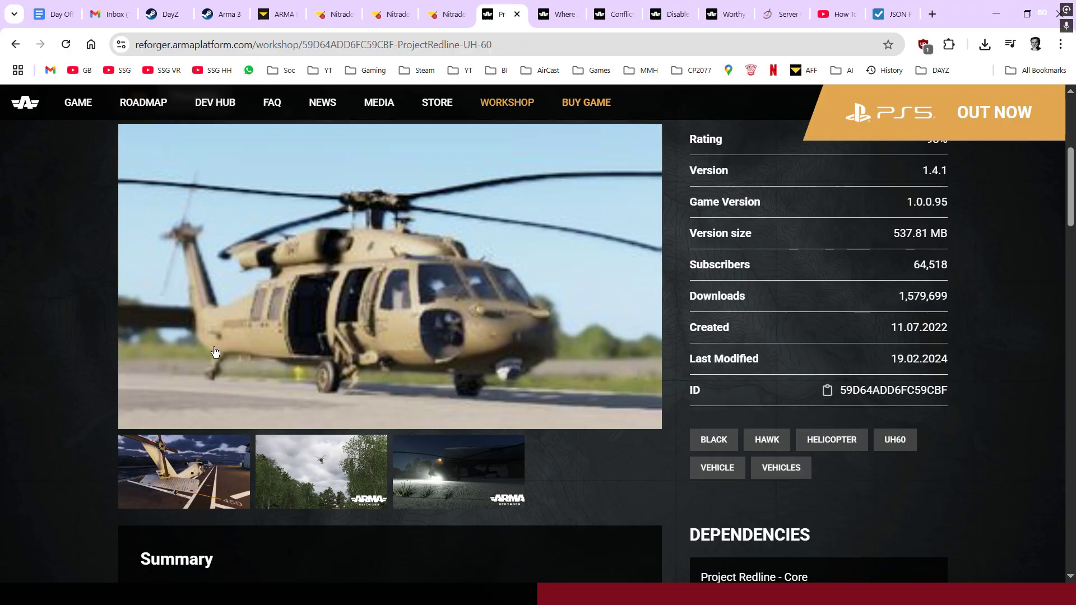
{"action": "scroll", "coordinate": [220, 352], "scroll_direction": "down", "scroll_amount": 2}
{"action": "left_click_drag", "start_coordinate": [688, 395], "coordinate": [814, 396]}
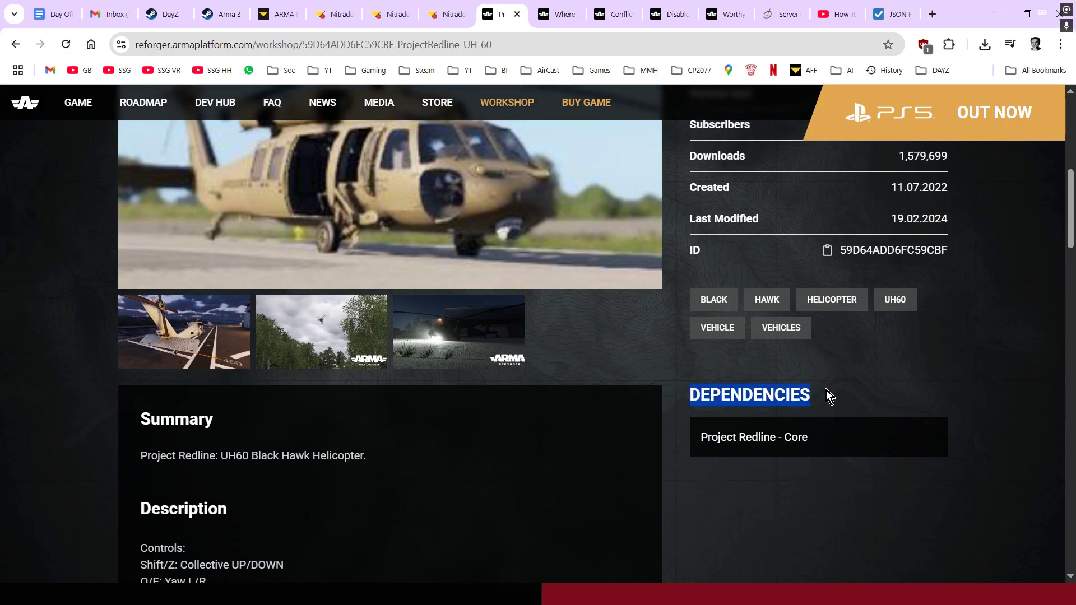
{"action": "scroll", "coordinate": [634, 395], "scroll_direction": "up", "scroll_amount": 5}
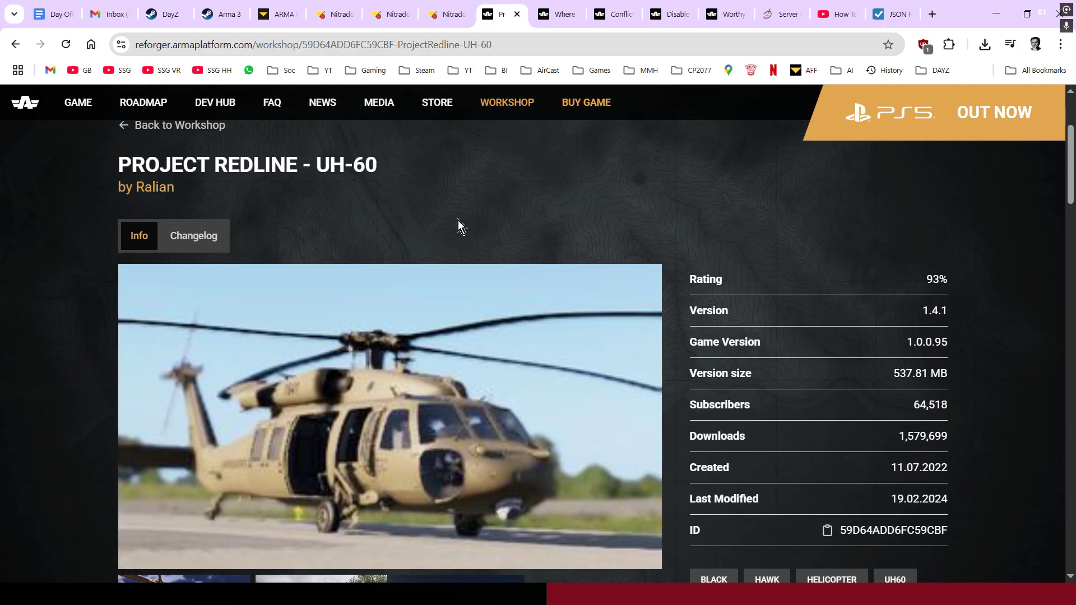
{"action": "scroll", "coordinate": [458, 220], "scroll_direction": "down", "scroll_amount": 6}
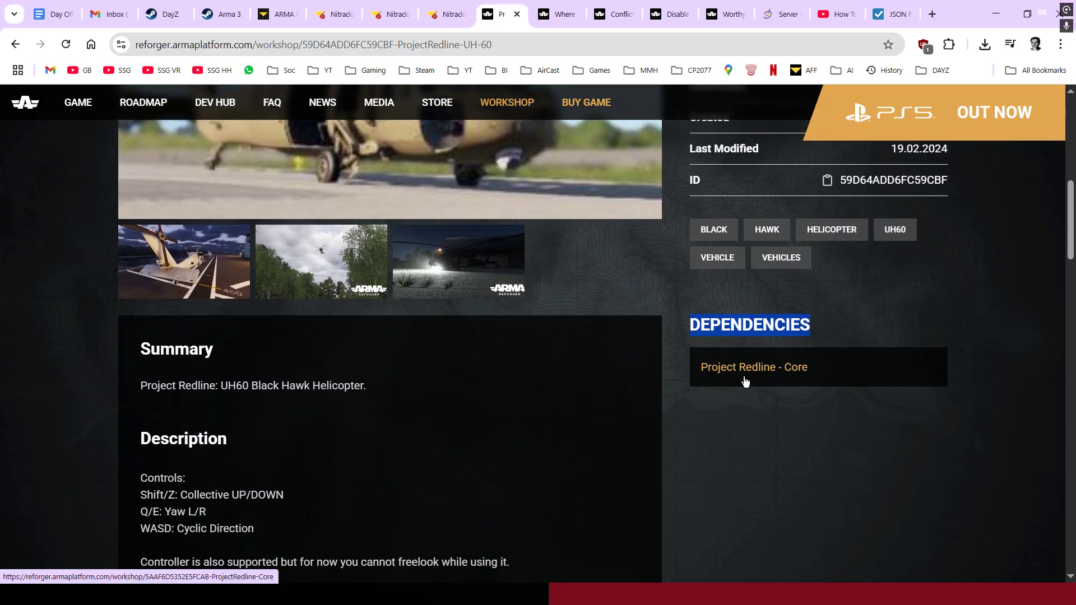
{"action": "right_click", "coordinate": [732, 381]}
- Open Project Redline - Core in a new tab and review its details, version 1.2.6
{"action": "left_click", "coordinate": [776, 392]}
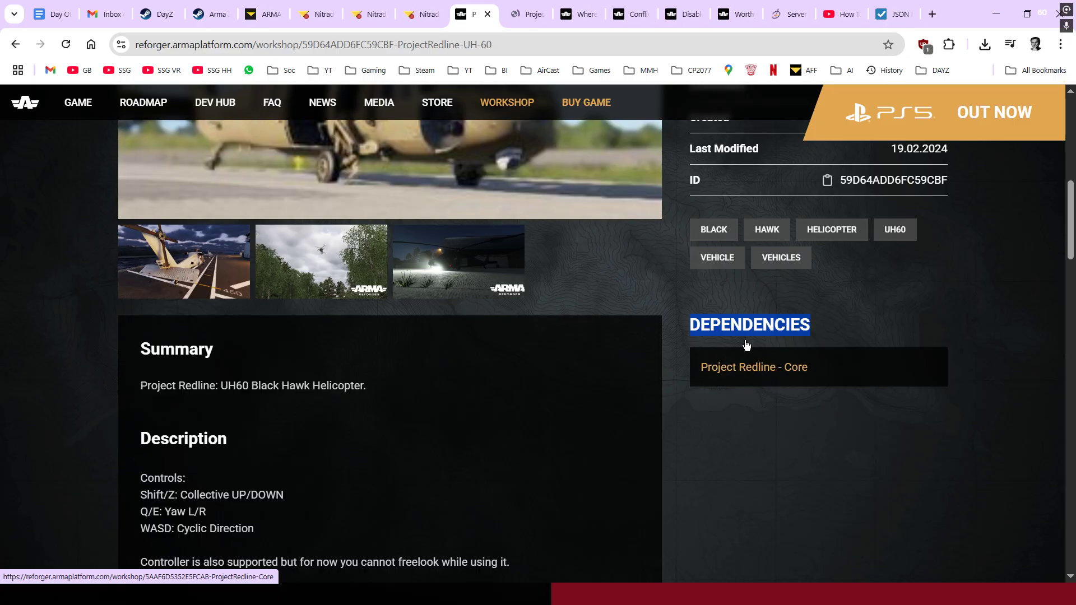
{"action": "left_click", "coordinate": [527, 14]}
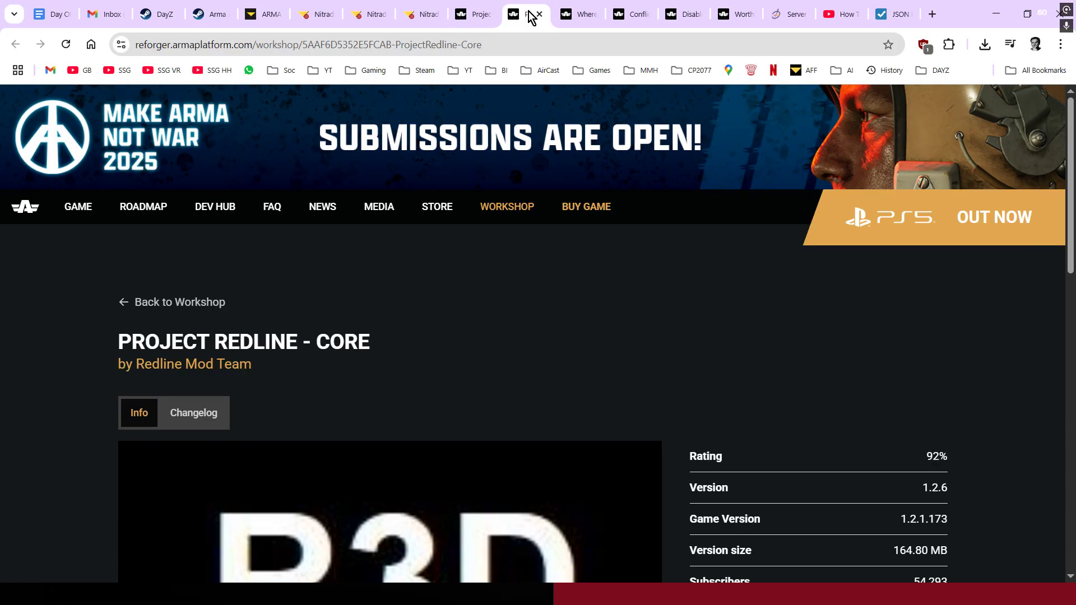
{"action": "scroll", "coordinate": [486, 310], "scroll_direction": "down", "scroll_amount": 6}
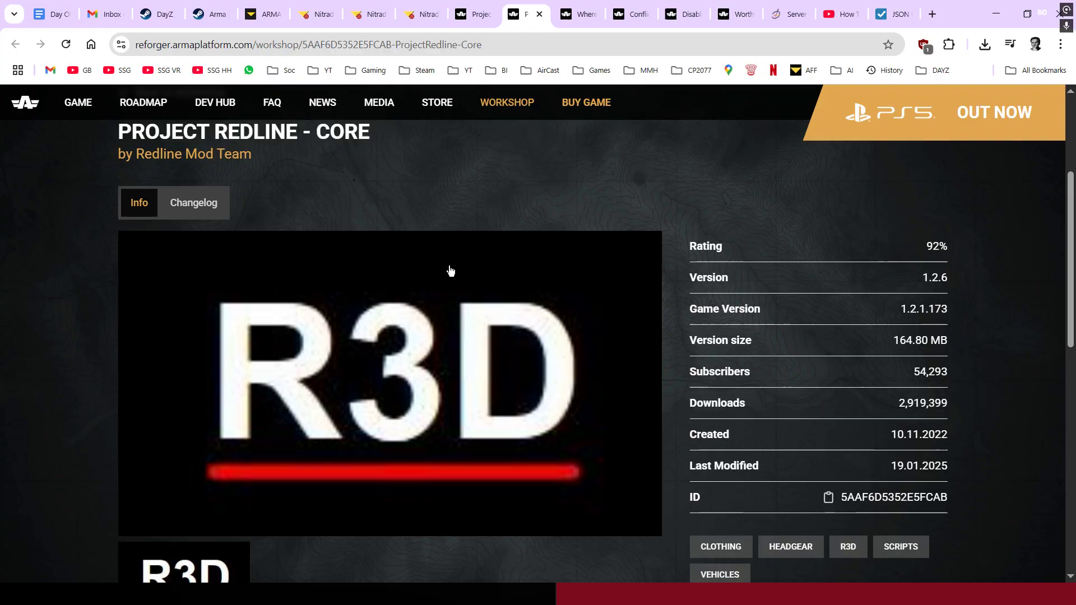
{"action": "scroll", "coordinate": [370, 361], "scroll_direction": "down", "scroll_amount": 6}
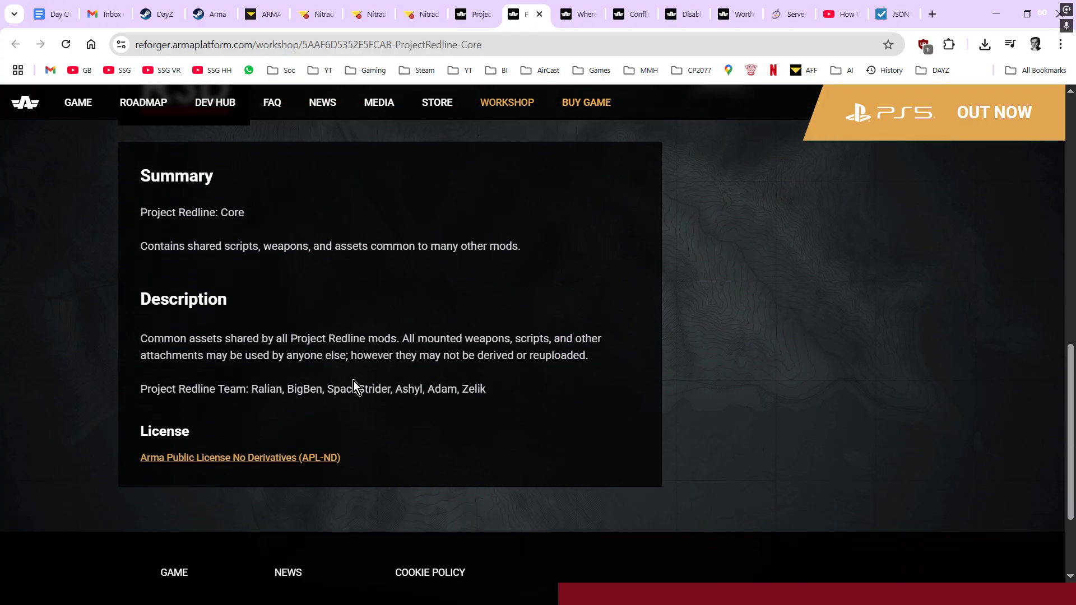
{"action": "scroll", "coordinate": [356, 384], "scroll_direction": "up", "scroll_amount": 3}
{"action": "scroll", "coordinate": [785, 414], "scroll_direction": "up", "scroll_amount": 1}
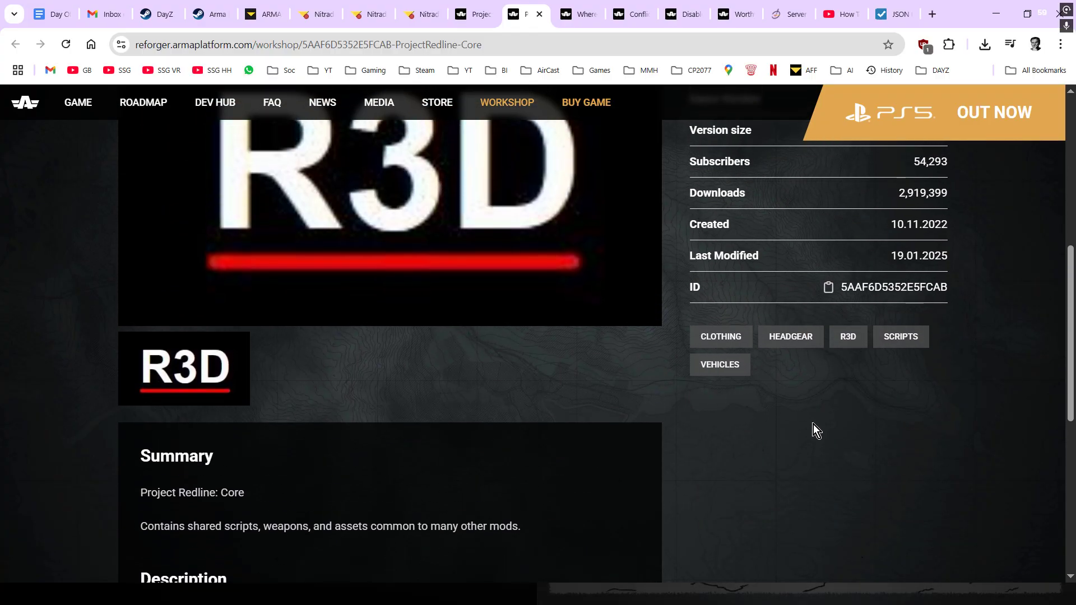
{"action": "scroll", "coordinate": [683, 411], "scroll_direction": "up", "scroll_amount": 1}
{"action": "scroll", "coordinate": [634, 438], "scroll_direction": "up", "scroll_amount": 1}
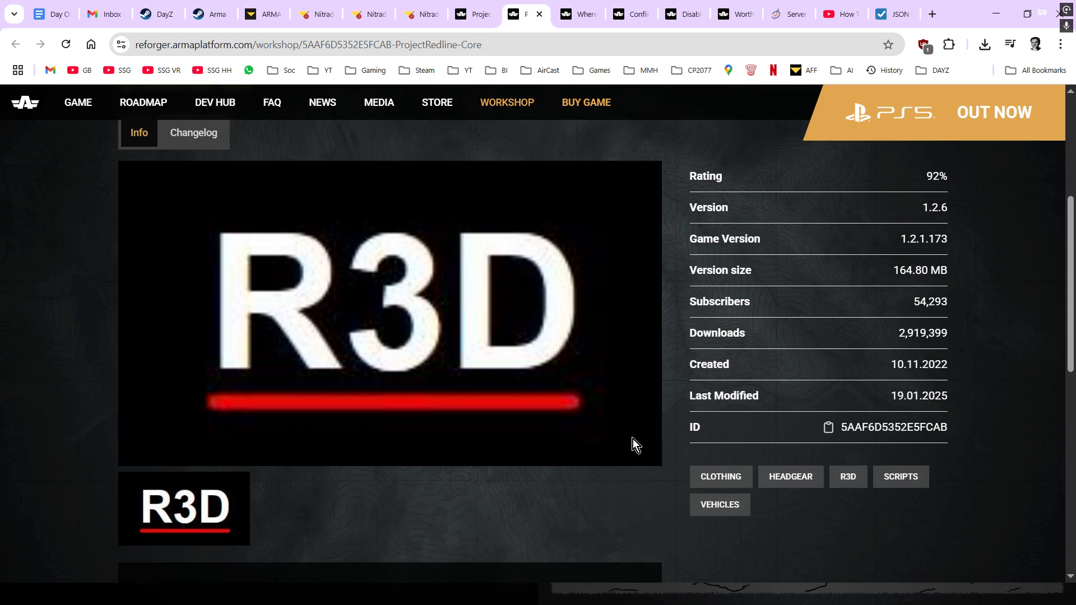
{"action": "scroll", "coordinate": [633, 440], "scroll_direction": "up", "scroll_amount": 1}
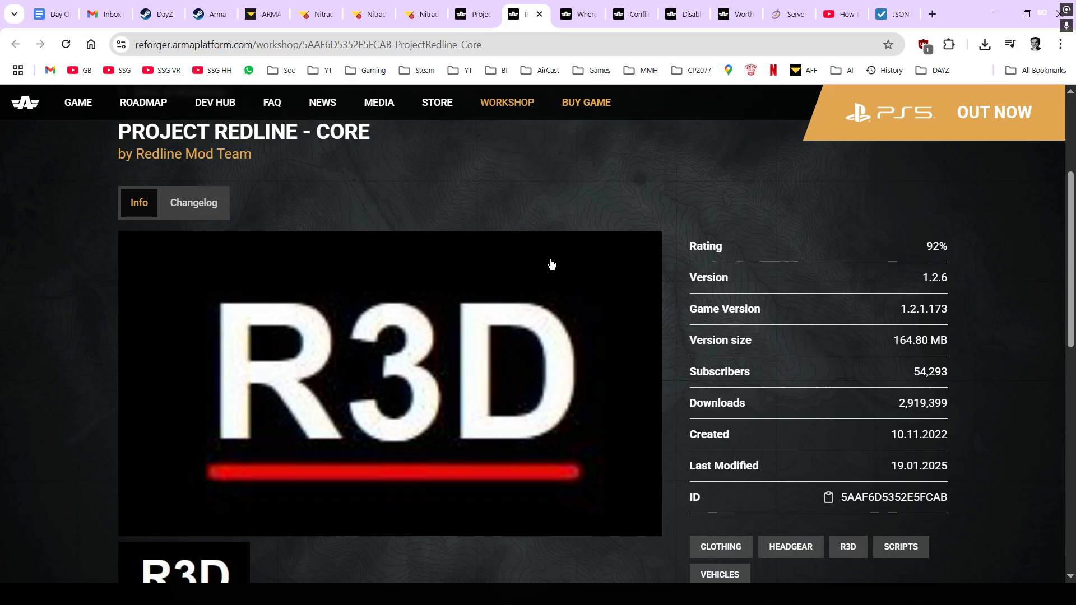
{"action": "scroll", "coordinate": [551, 263], "scroll_direction": "down", "scroll_amount": 1}
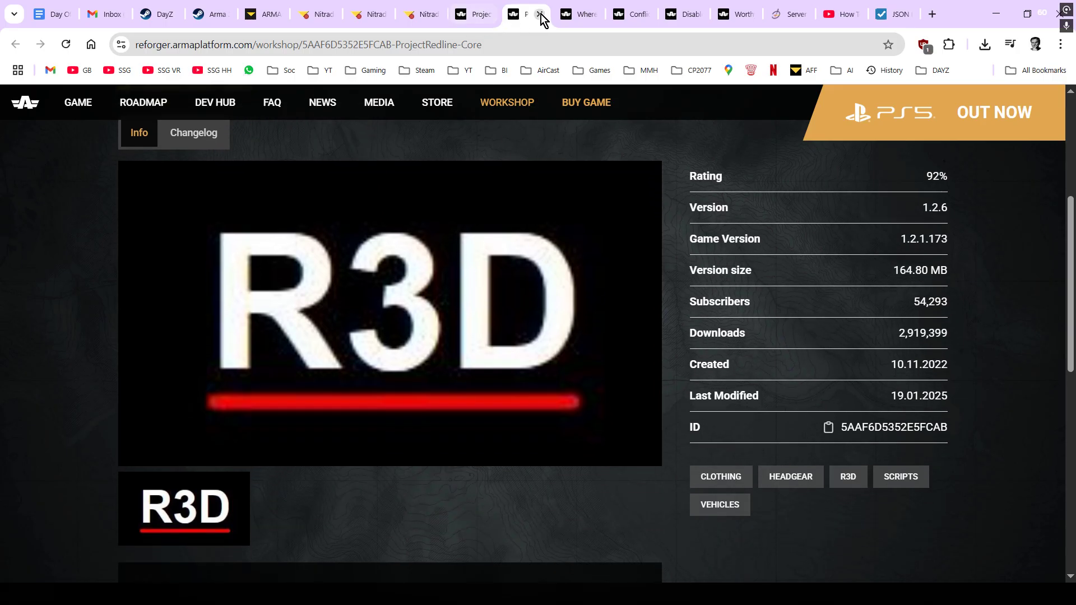
- Compare with the UH-60 page, then check the Core mod ID 5AAF6D5352E5FCAB
{"action": "left_click", "coordinate": [477, 15]}
{"action": "scroll", "coordinate": [470, 232], "scroll_direction": "up", "scroll_amount": 2}
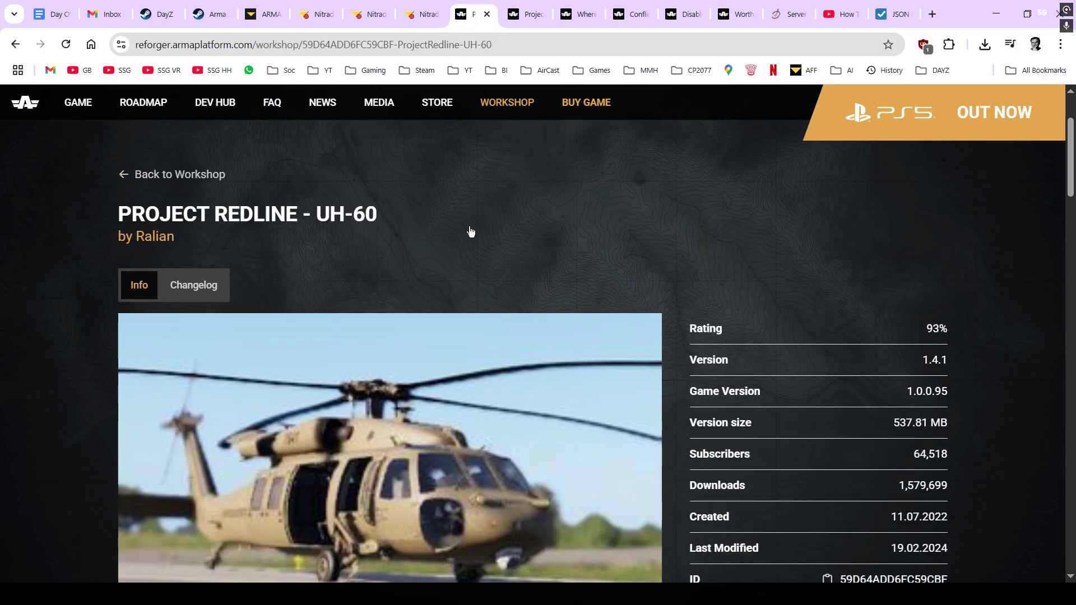
{"action": "scroll", "coordinate": [385, 247], "scroll_direction": "down", "scroll_amount": 1}
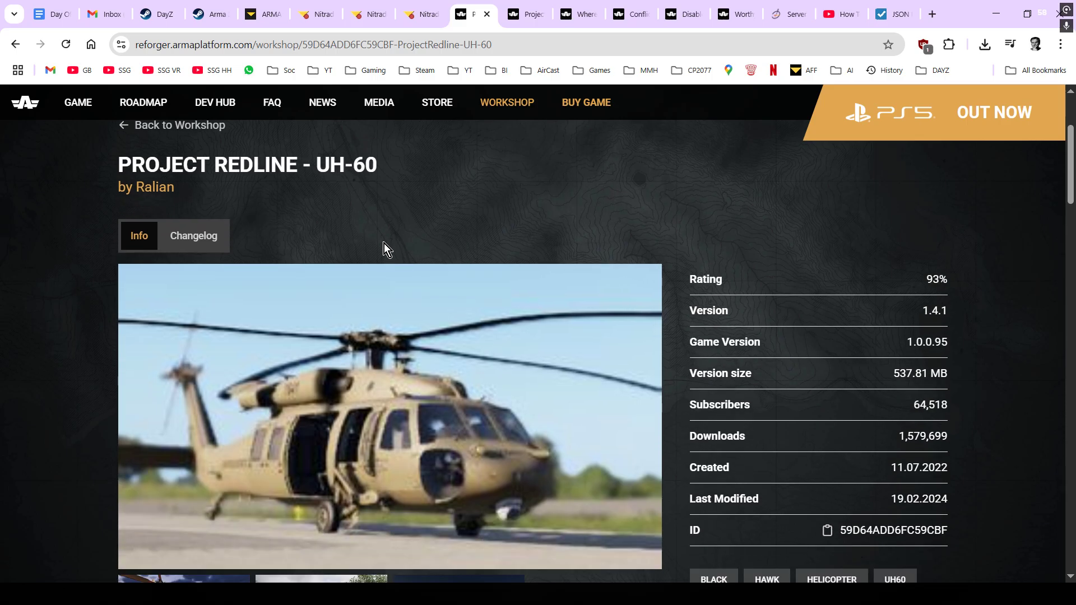
{"action": "left_click", "coordinate": [524, 14]}
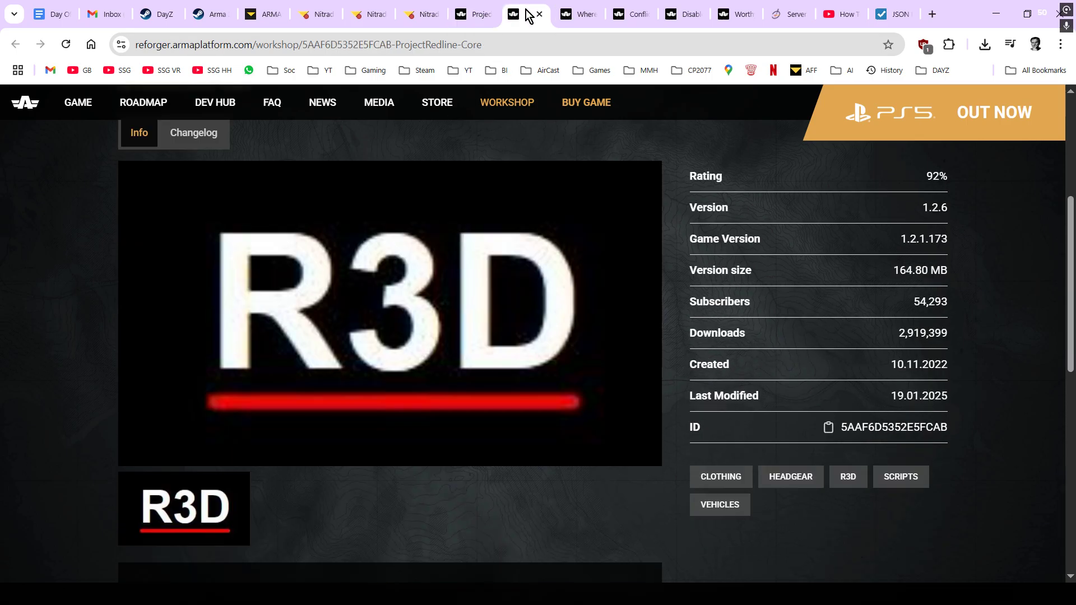
{"action": "scroll", "coordinate": [521, 252], "scroll_direction": "up", "scroll_amount": 5}
{"action": "scroll", "coordinate": [525, 280], "scroll_direction": "down", "scroll_amount": 1}
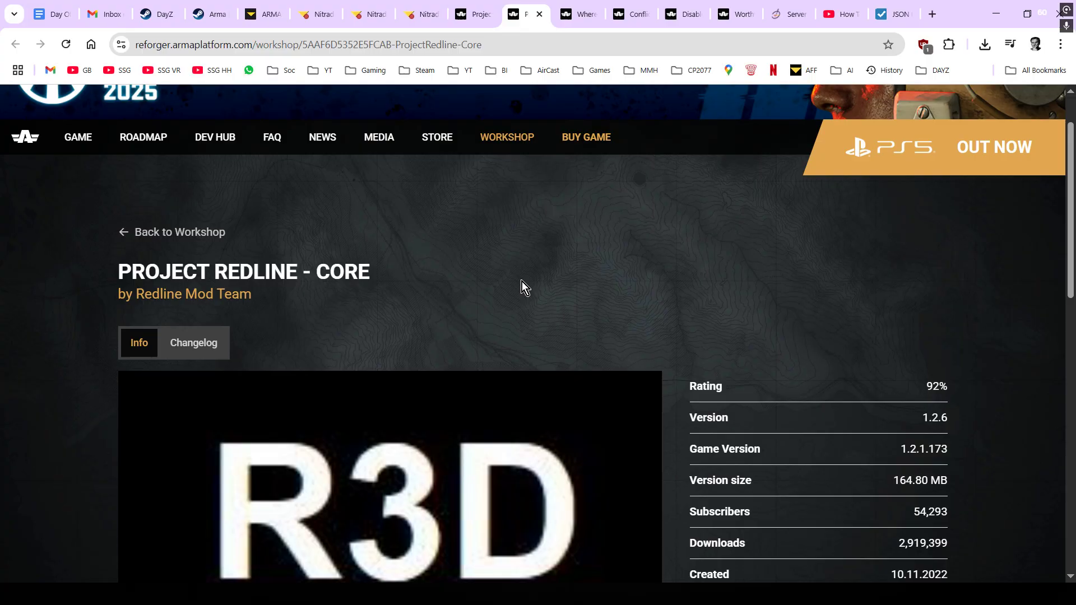
{"action": "scroll", "coordinate": [519, 282], "scroll_direction": "down", "scroll_amount": 1}
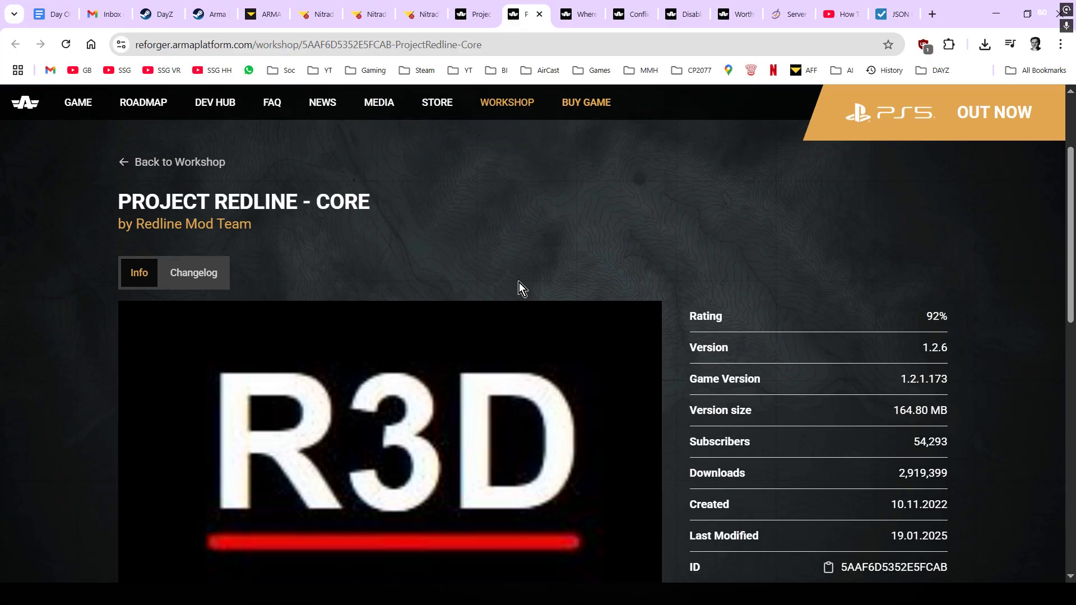
- Duplicate the whereami and ltatstart blocks after the last entry, filling lines 32–41
{"action": "left_click", "coordinate": [388, 17]}
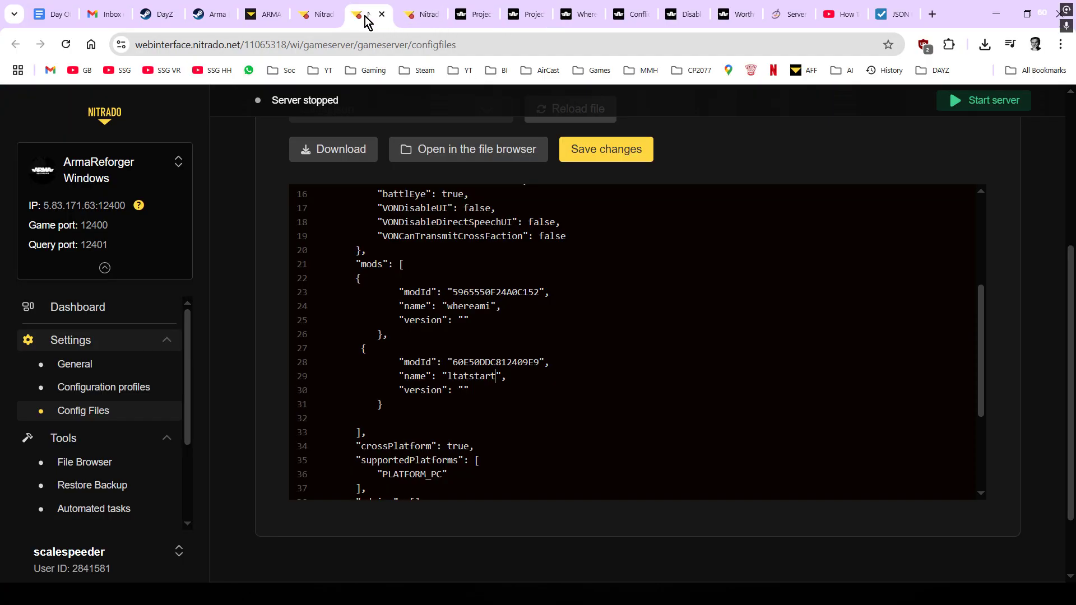
{"action": "scroll", "coordinate": [407, 285], "scroll_direction": "down", "scroll_amount": 1}
{"action": "scroll", "coordinate": [406, 285], "scroll_direction": "up", "scroll_amount": 1}
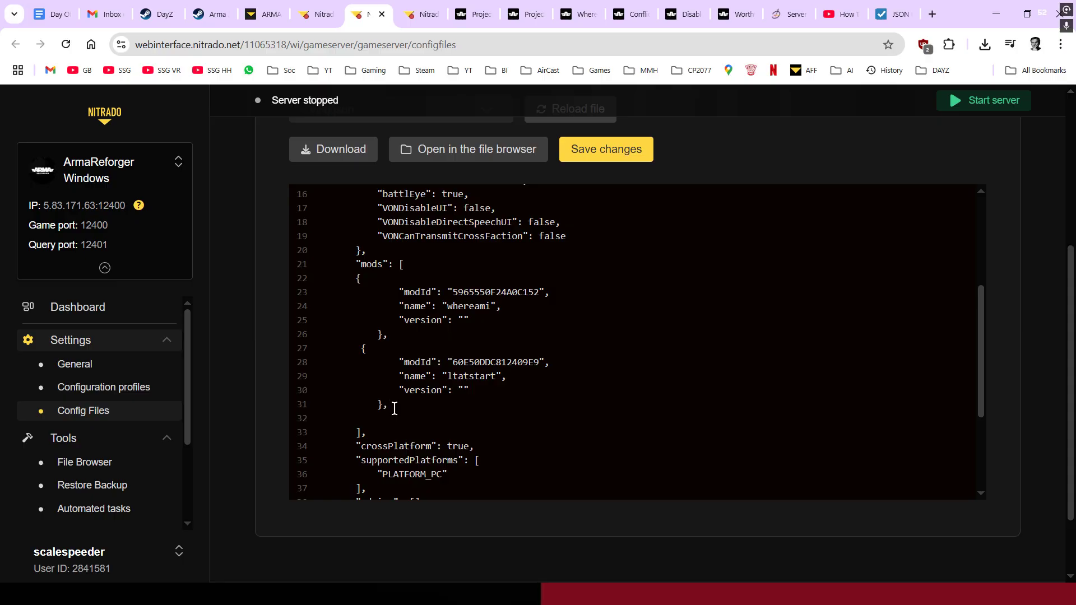
{"action": "left_click_drag", "start_coordinate": [395, 408], "coordinate": [346, 278]}
{"action": "right_click", "coordinate": [393, 293]}
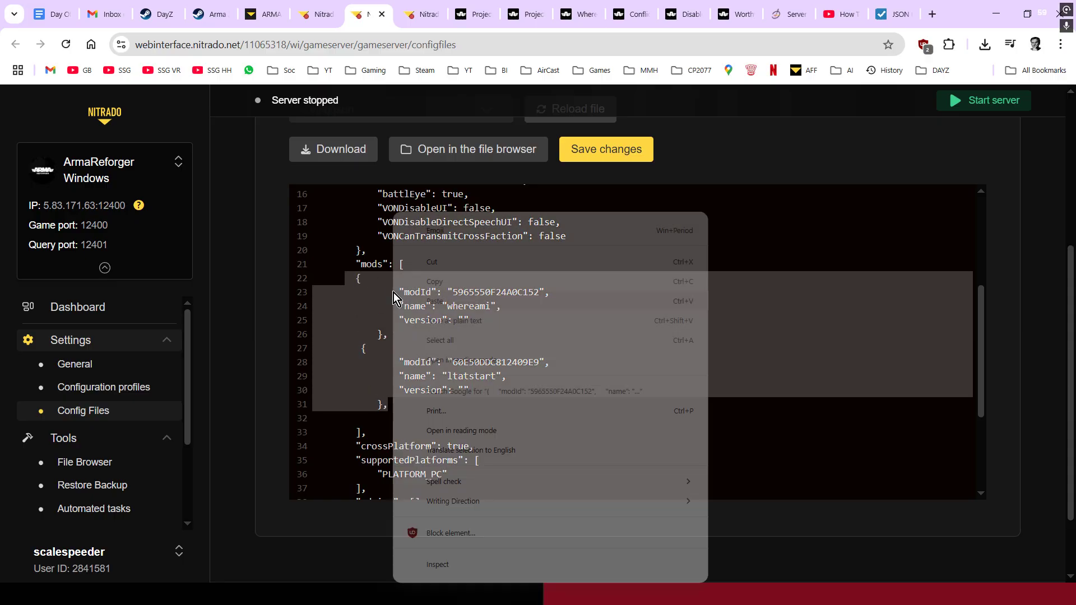
{"action": "left_click", "coordinate": [435, 281]}
{"action": "left_click", "coordinate": [414, 405]}
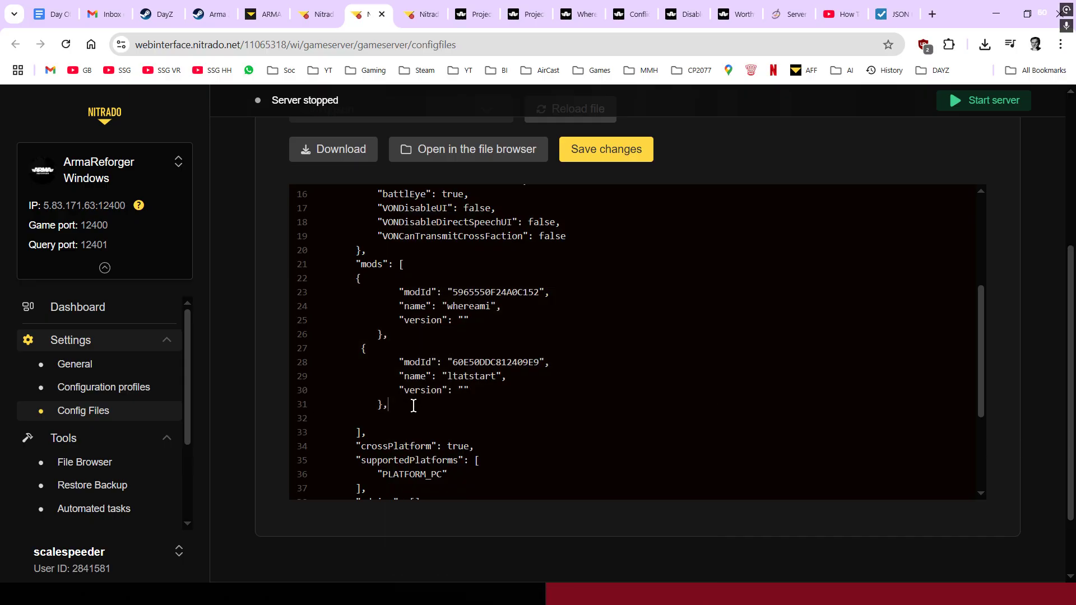
{"action": "key", "text": "Return"}
{"action": "key", "text": "ctrl+v"}
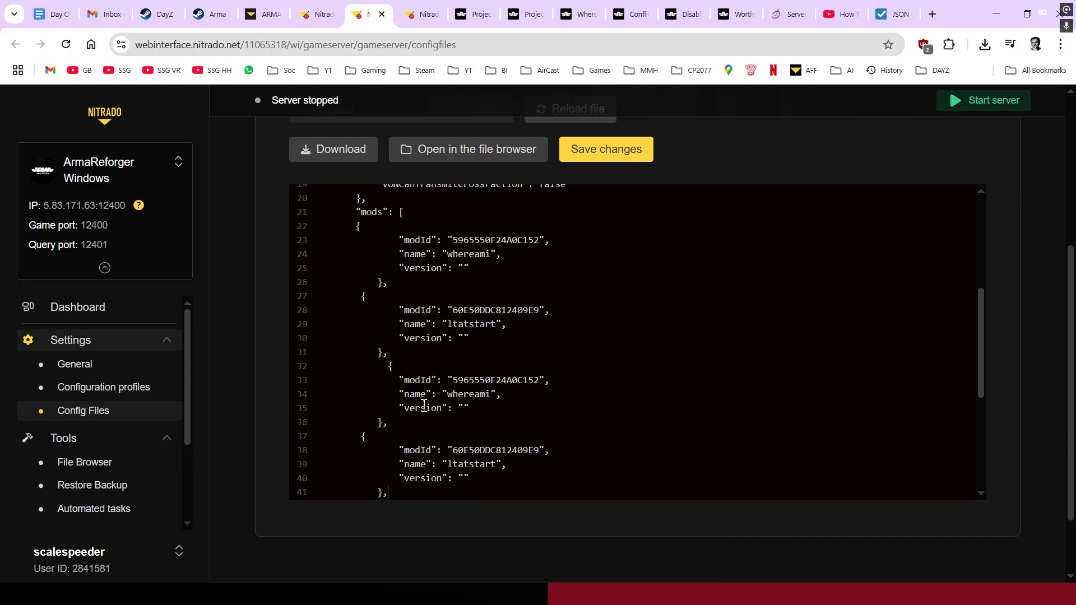
{"action": "scroll", "coordinate": [427, 408], "scroll_direction": "down", "scroll_amount": 2}
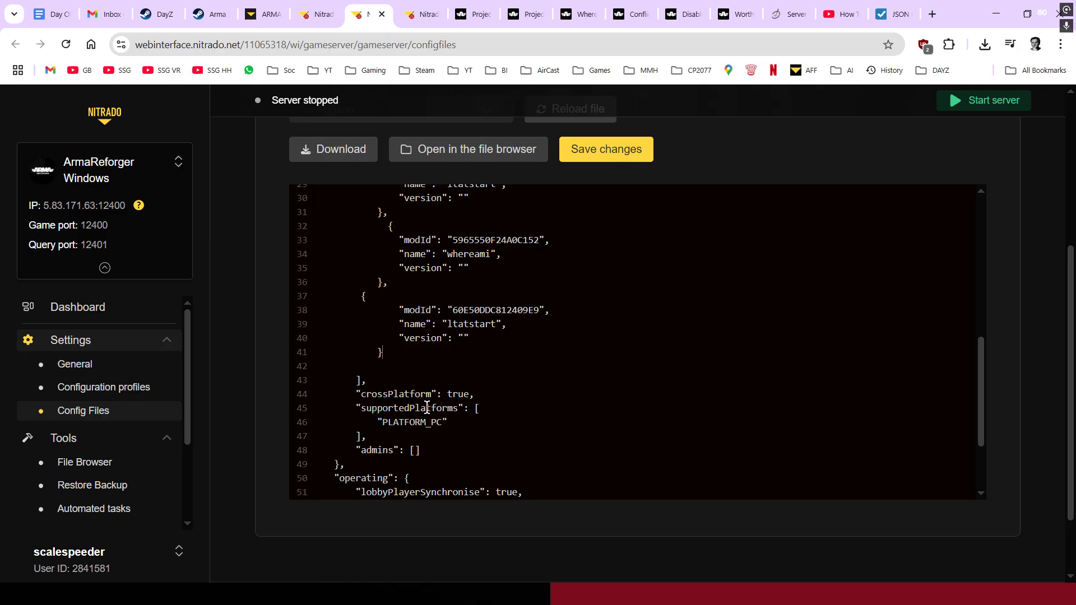
{"action": "scroll", "coordinate": [427, 408], "scroll_direction": "up", "scroll_amount": 2}
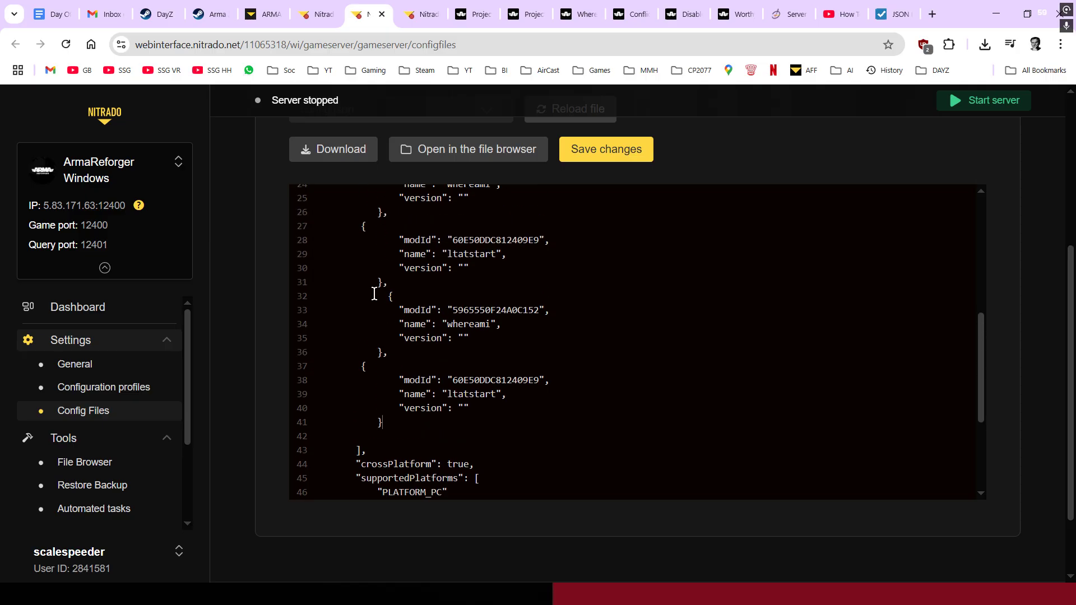
{"action": "left_click_drag", "start_coordinate": [378, 296], "coordinate": [480, 421]}
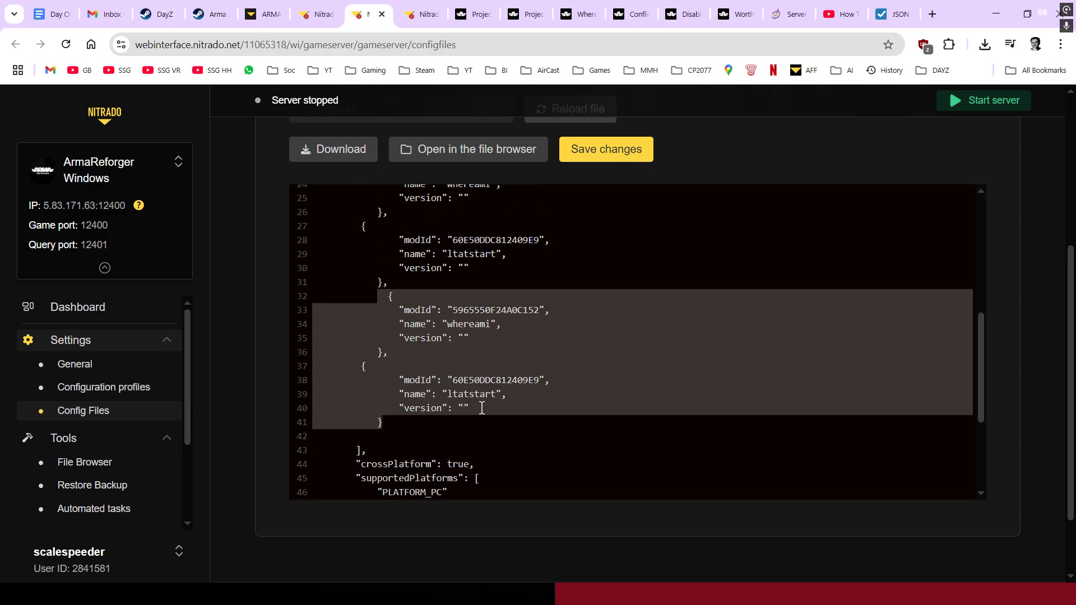
- Replace the modId on line 33 with the UH-60 ID 59D64ADD6FC59CBF
{"action": "left_click", "coordinate": [481, 14]}
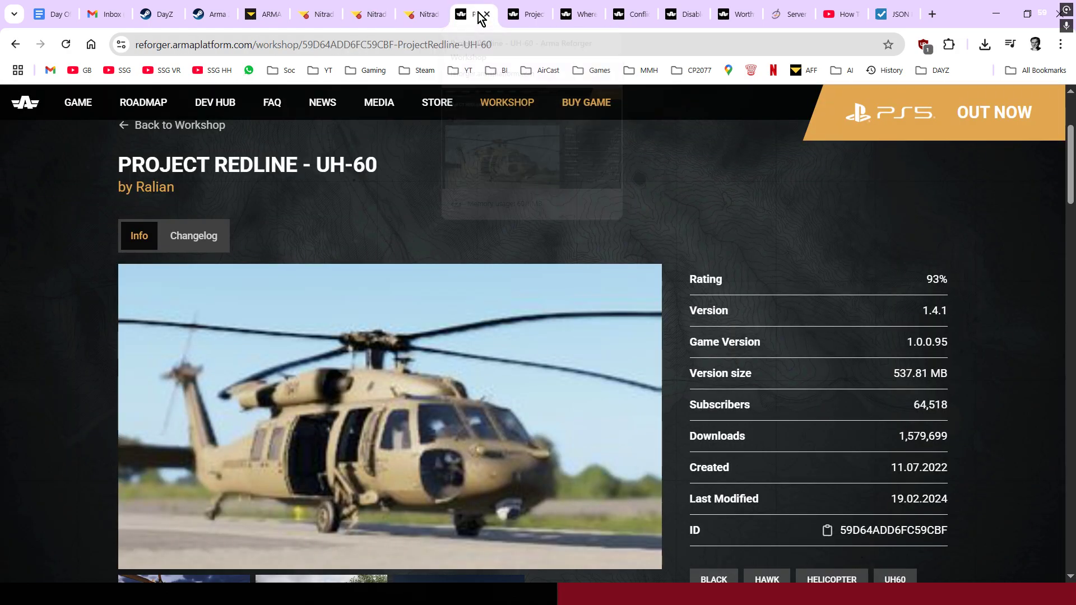
{"action": "scroll", "coordinate": [541, 245], "scroll_direction": "down", "scroll_amount": 4}
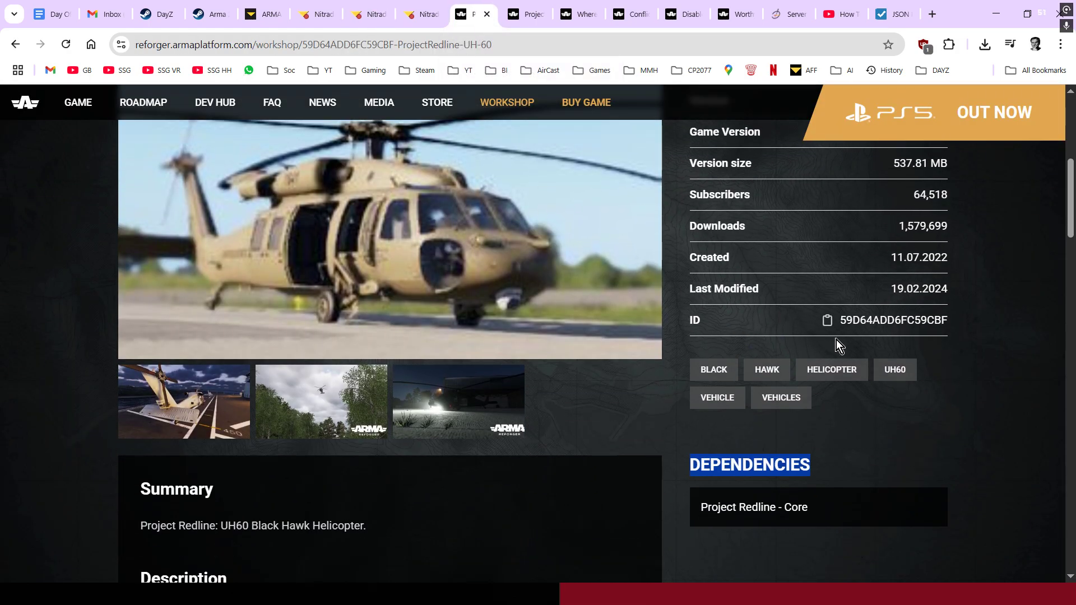
{"action": "left_click", "coordinate": [826, 321]}
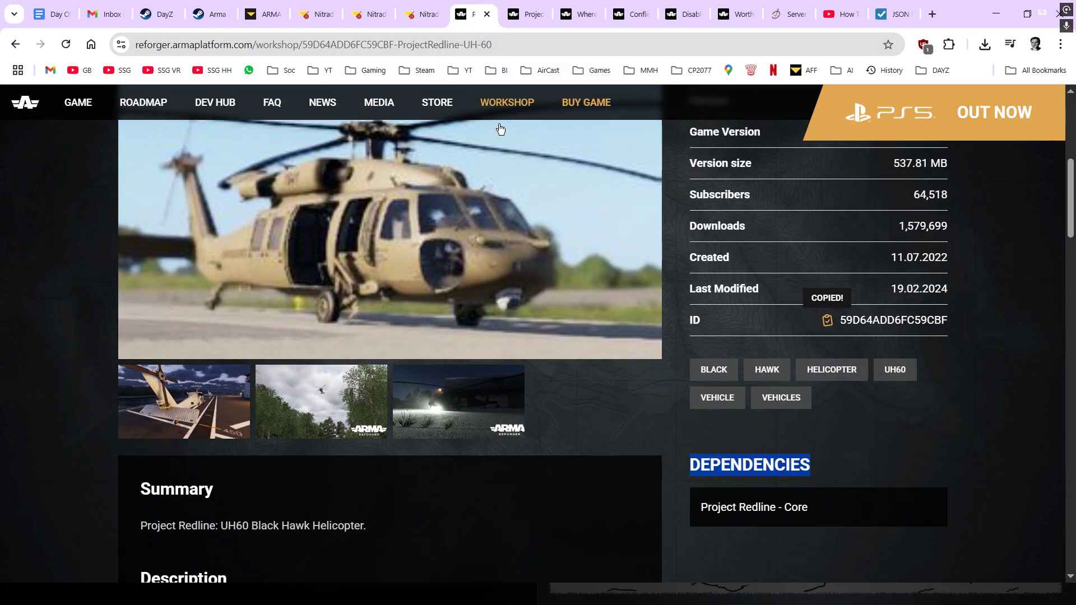
{"action": "left_click", "coordinate": [366, 15]}
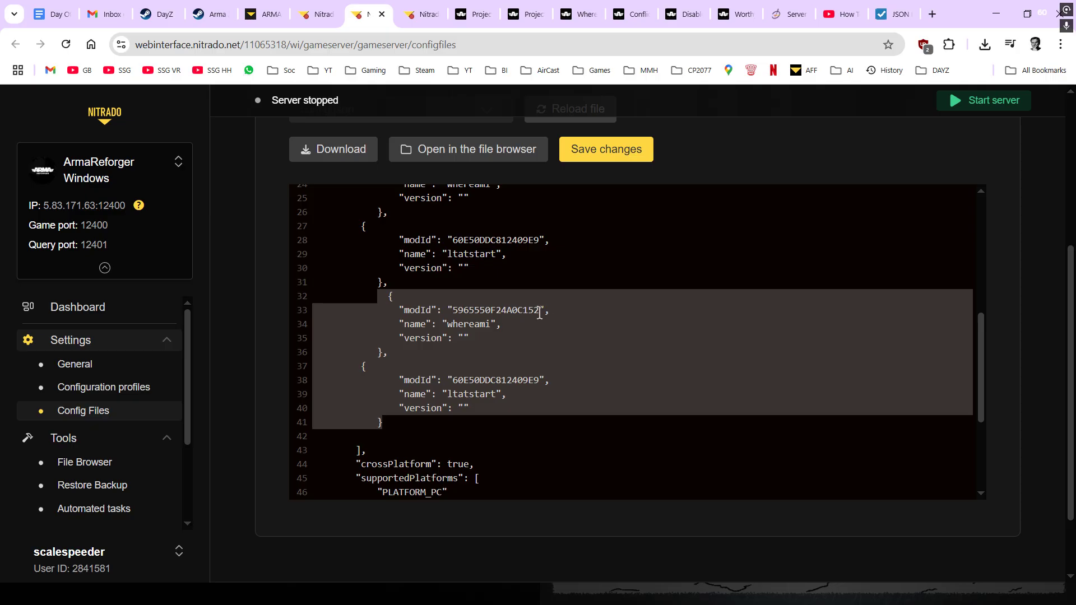
{"action": "left_click_drag", "start_coordinate": [542, 311], "coordinate": [453, 310]}
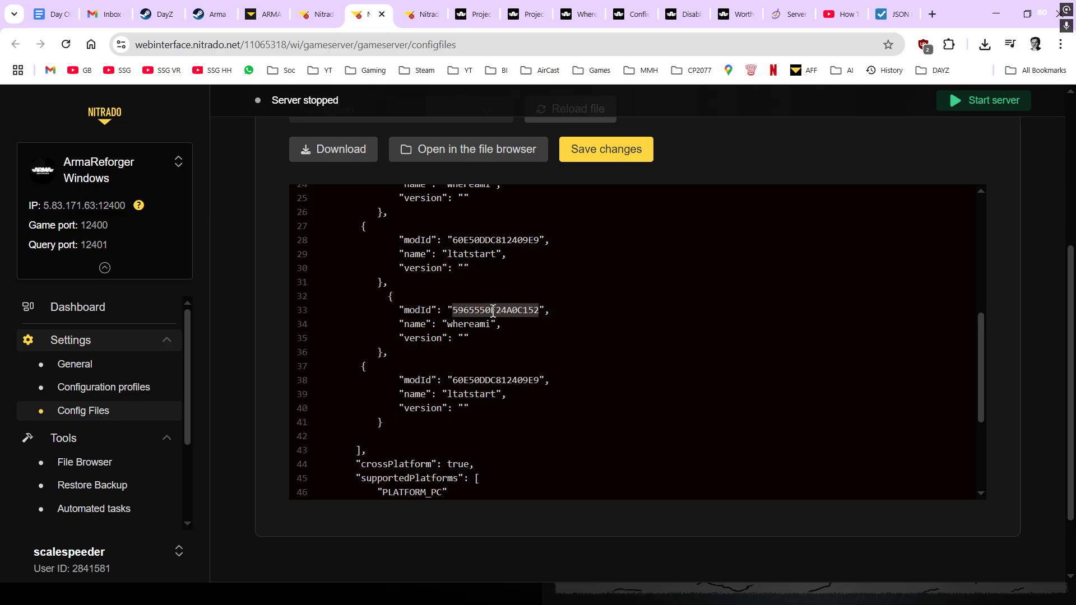
{"action": "key", "text": "ctrl+v"}
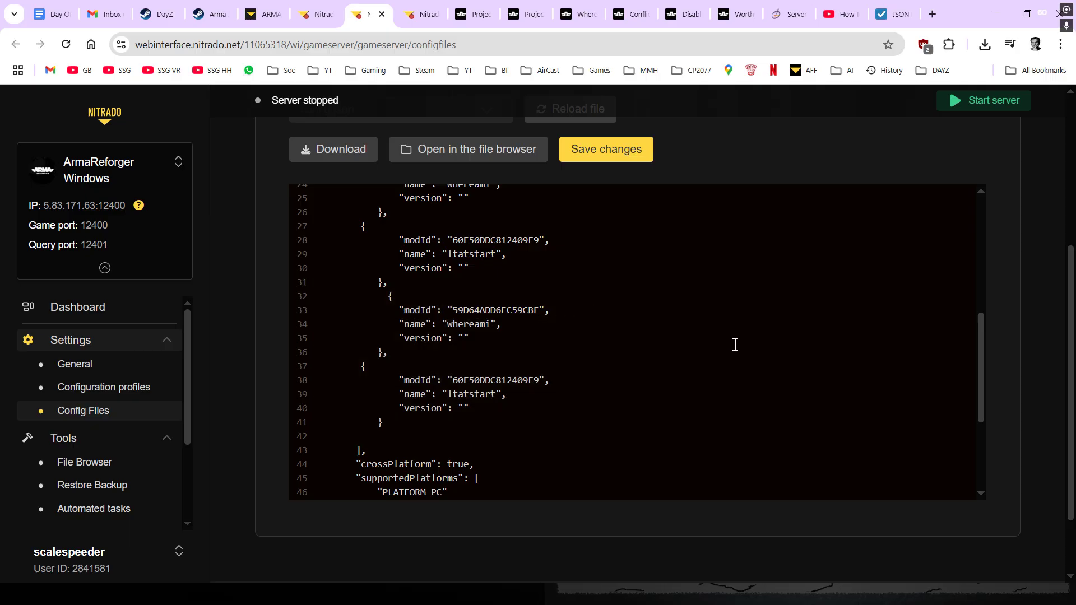
- Rename that third mod entry from whereami to pruh60
{"action": "left_click", "coordinate": [491, 324]}
{"action": "key", "text": "BackSpace"}
{"action": "key", "text": "BackSpace"}
{"action": "key", "text": "BackSpace"}
{"action": "key", "text": "BackSpace"}
{"action": "key", "text": "BackSpace"}
{"action": "key", "text": "BackSpace"}
{"action": "key", "text": "BackSpace"}
{"action": "key", "text": "BackSpace"}
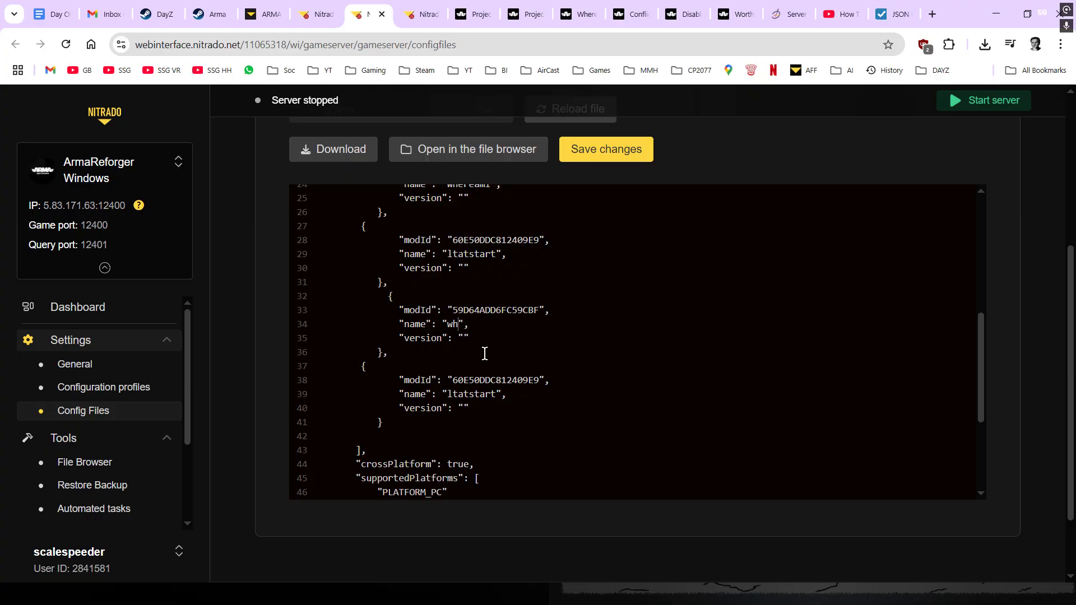
{"action": "left_click", "coordinate": [475, 17]}
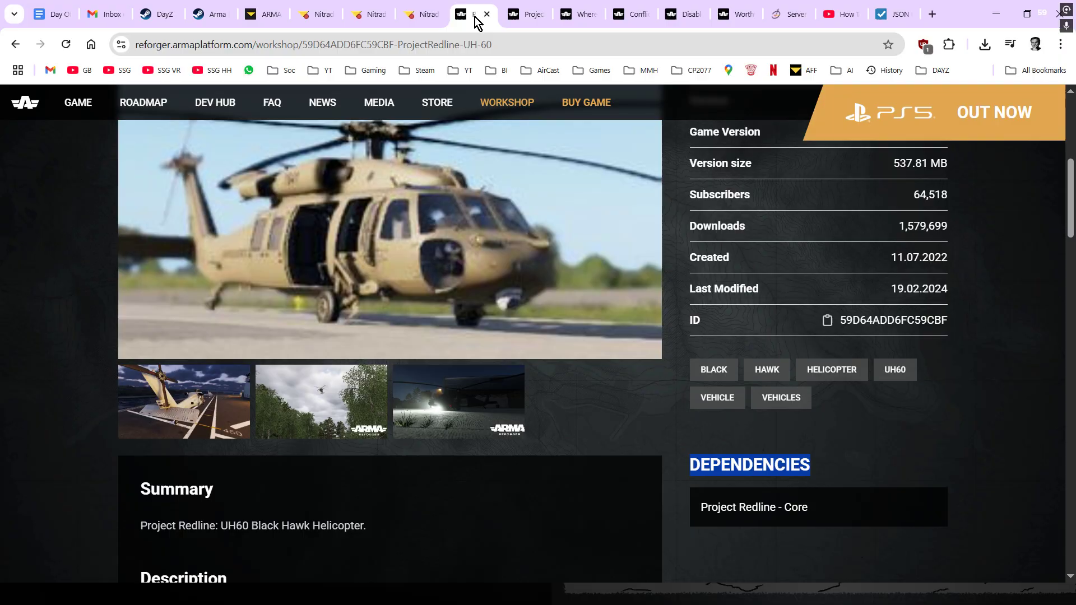
{"action": "scroll", "coordinate": [507, 336], "scroll_direction": "up", "scroll_amount": 6}
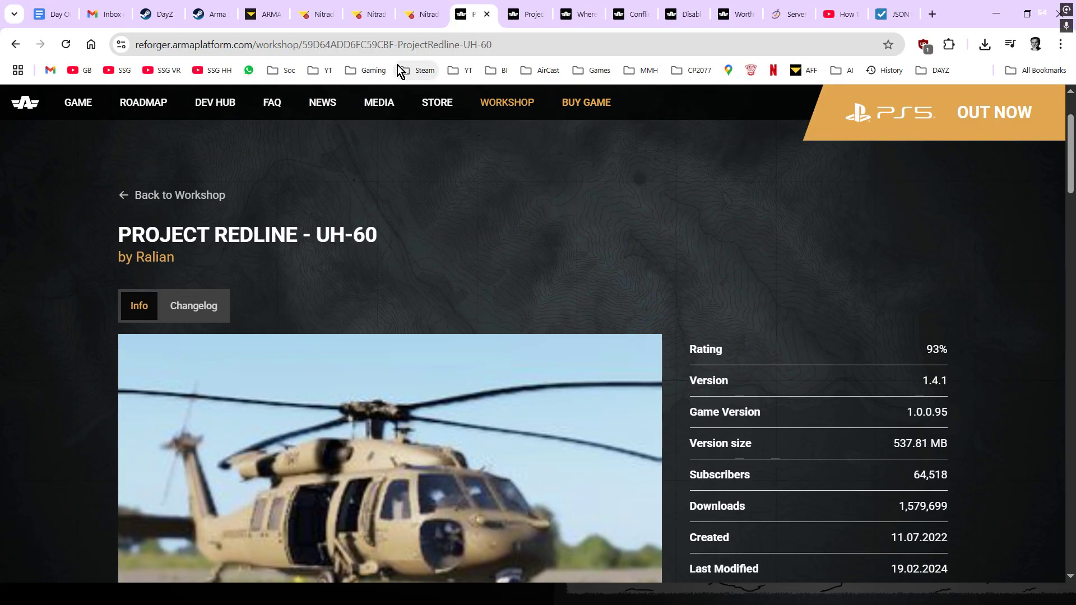
{"action": "left_click", "coordinate": [362, 14]}
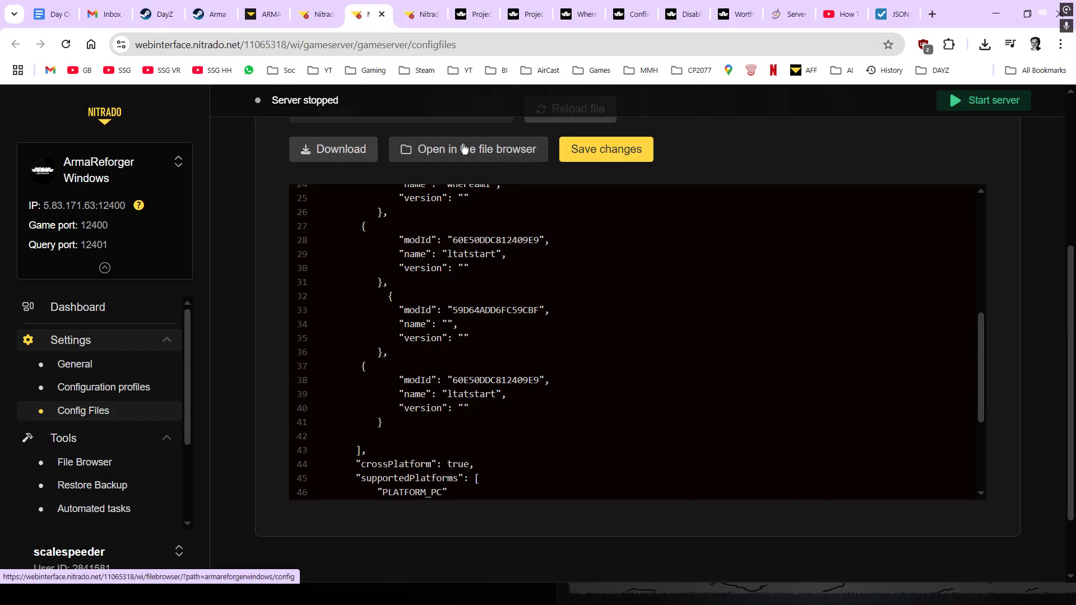
{"action": "type", "text": "pruh"}
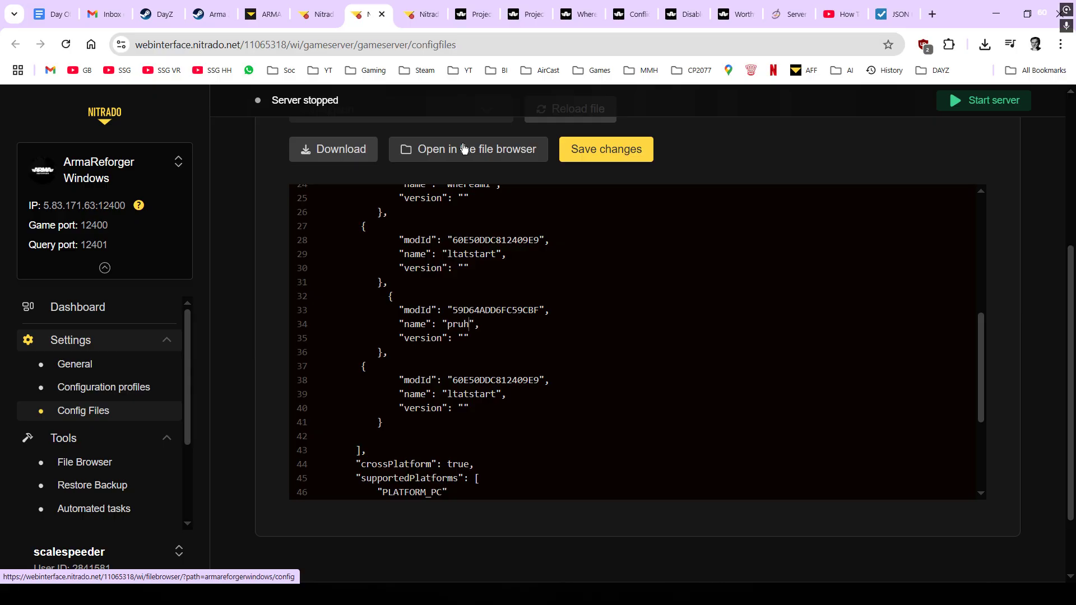
{"action": "type", "text": "60"}
{"action": "scroll", "coordinate": [471, 343], "scroll_direction": "down", "scroll_amount": 1}
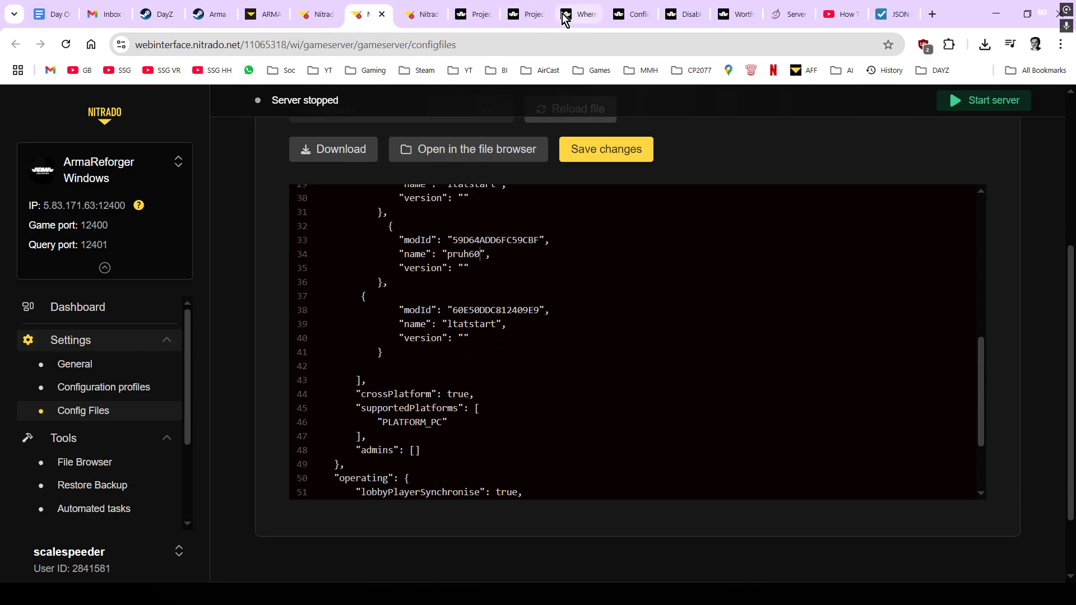
- Give the line 38 entry Core ID 5AAF6D5352E5FCAB and name ptcore, then save the config
{"action": "left_click", "coordinate": [532, 14]}
{"action": "scroll", "coordinate": [580, 228], "scroll_direction": "down", "scroll_amount": 5}
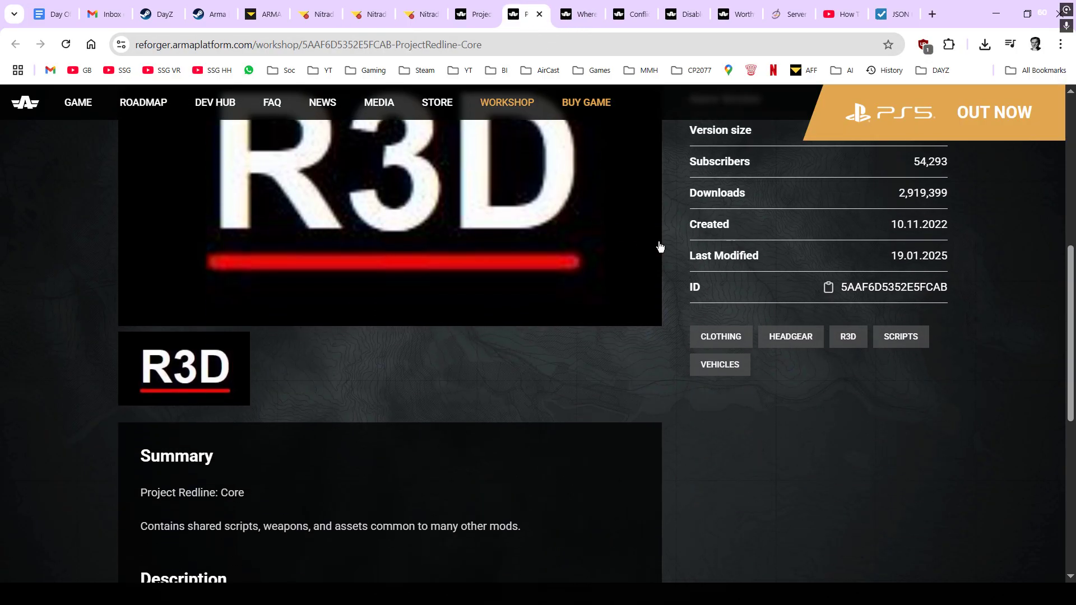
{"action": "left_click", "coordinate": [828, 289]}
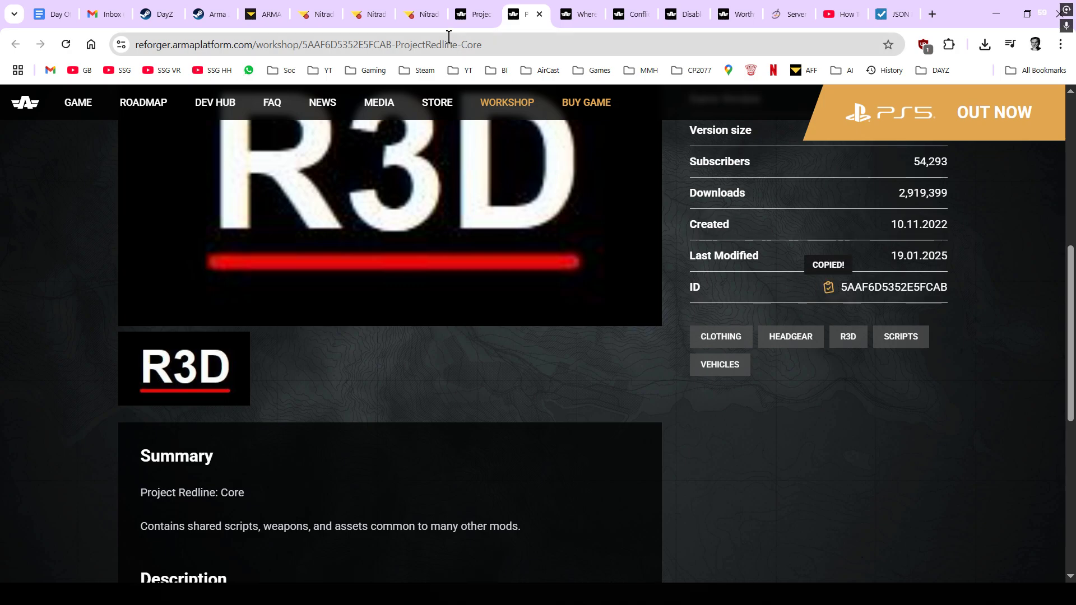
{"action": "left_click", "coordinate": [379, 23]}
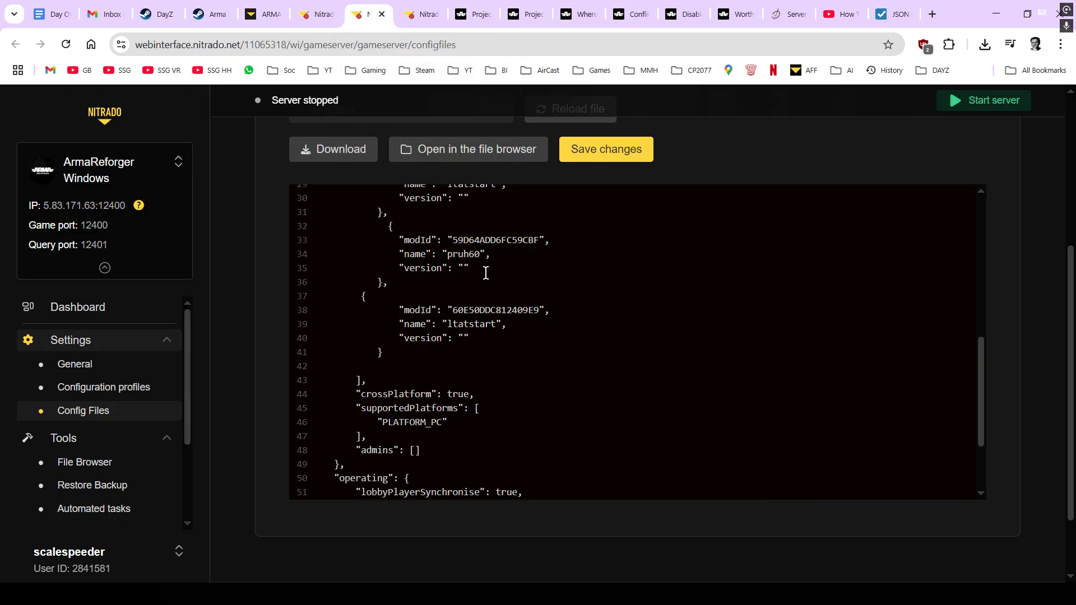
{"action": "left_click_drag", "start_coordinate": [538, 310], "coordinate": [454, 312]}
{"action": "key", "text": "ctrl+v"}
{"action": "left_click", "coordinate": [497, 324]}
{"action": "key", "text": "BackSpace"}
{"action": "key", "text": "BackSpace"}
{"action": "key", "text": "BackSpace"}
{"action": "key", "text": "BackSpace"}
{"action": "key", "text": "BackSpace"}
{"action": "key", "text": "BackSpace"}
{"action": "key", "text": "BackSpace"}
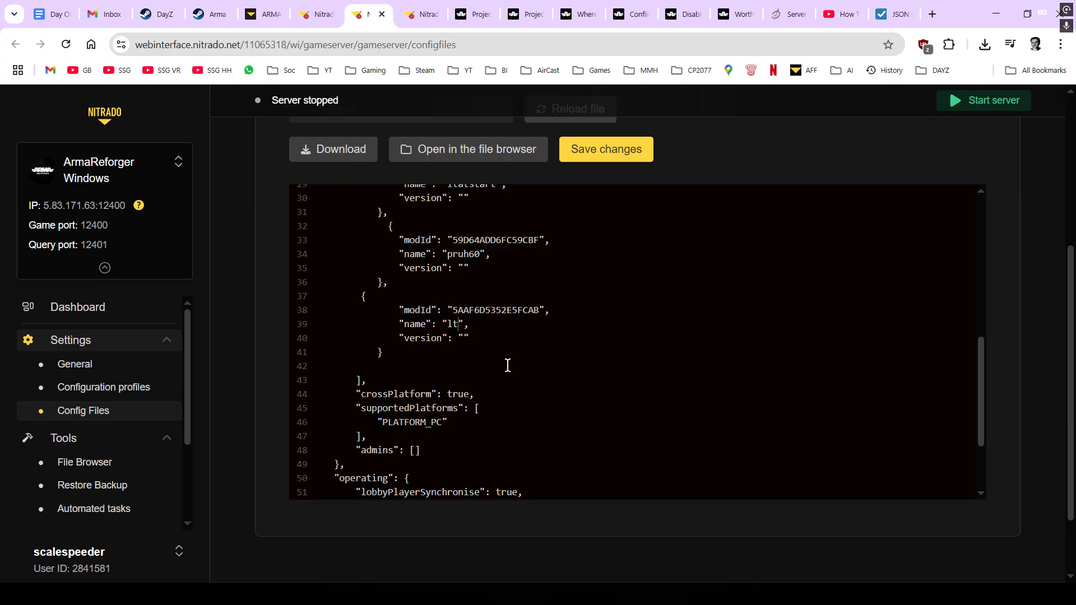
{"action": "key", "text": "BackSpace"}
{"action": "key", "text": "BackSpace"}
{"action": "type", "text": "ptcore"}
{"action": "left_click", "coordinate": [611, 155]}
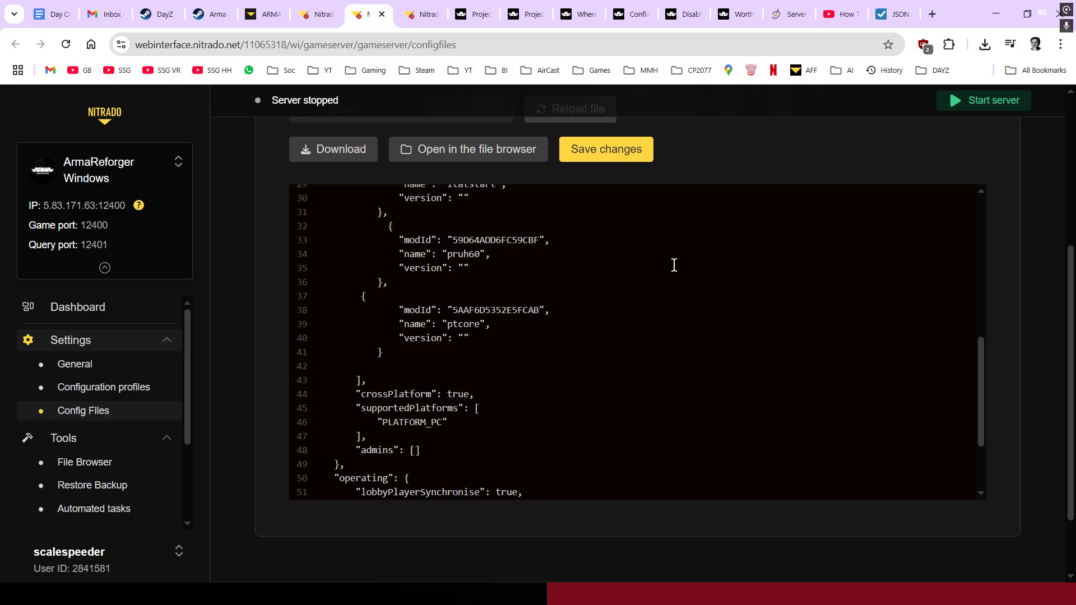
- Download the edited server config.json to the computer
{"action": "left_click", "coordinate": [901, 12]}
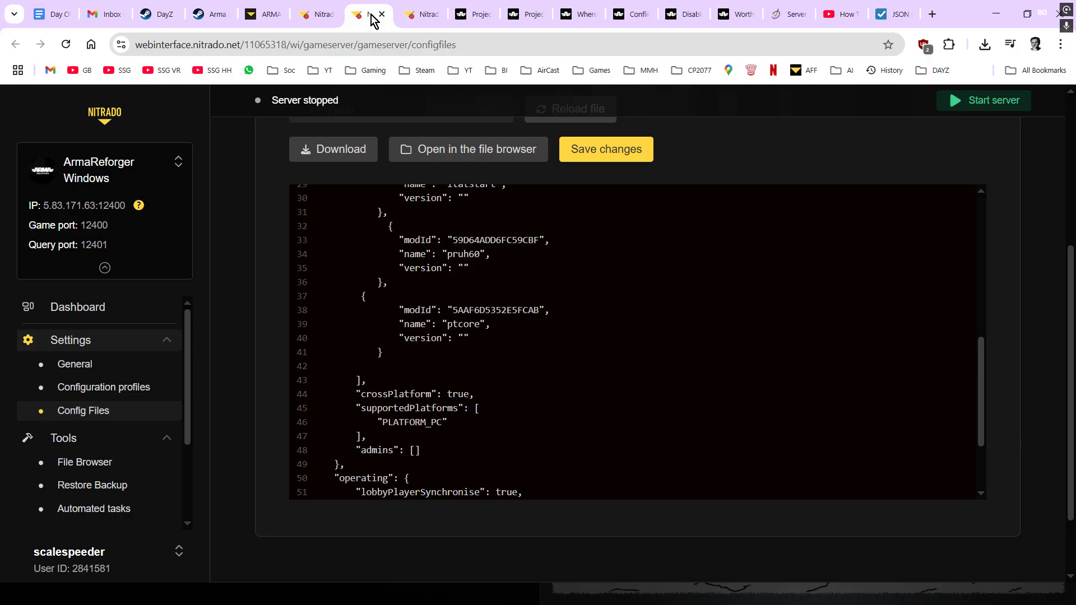
{"action": "left_click", "coordinate": [370, 16]}
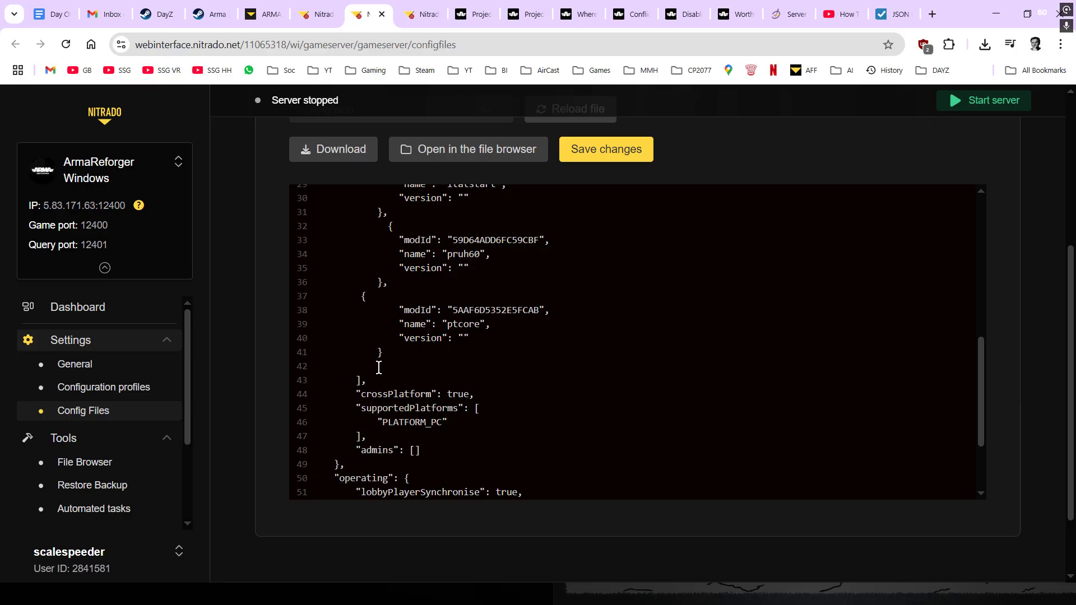
{"action": "scroll", "coordinate": [524, 331], "scroll_direction": "up", "scroll_amount": 1}
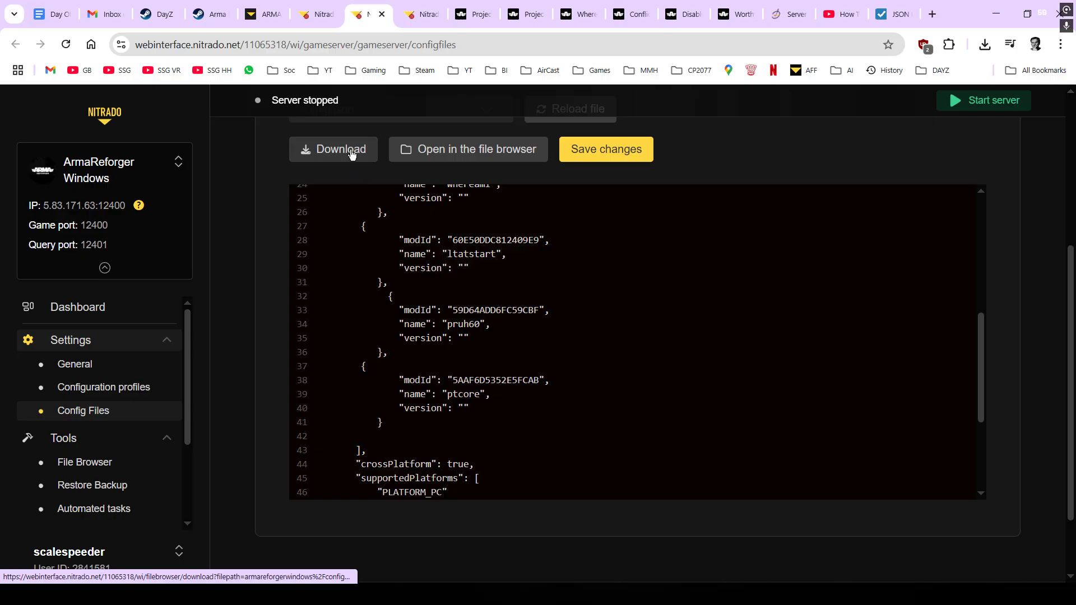
{"action": "left_click", "coordinate": [326, 149]}
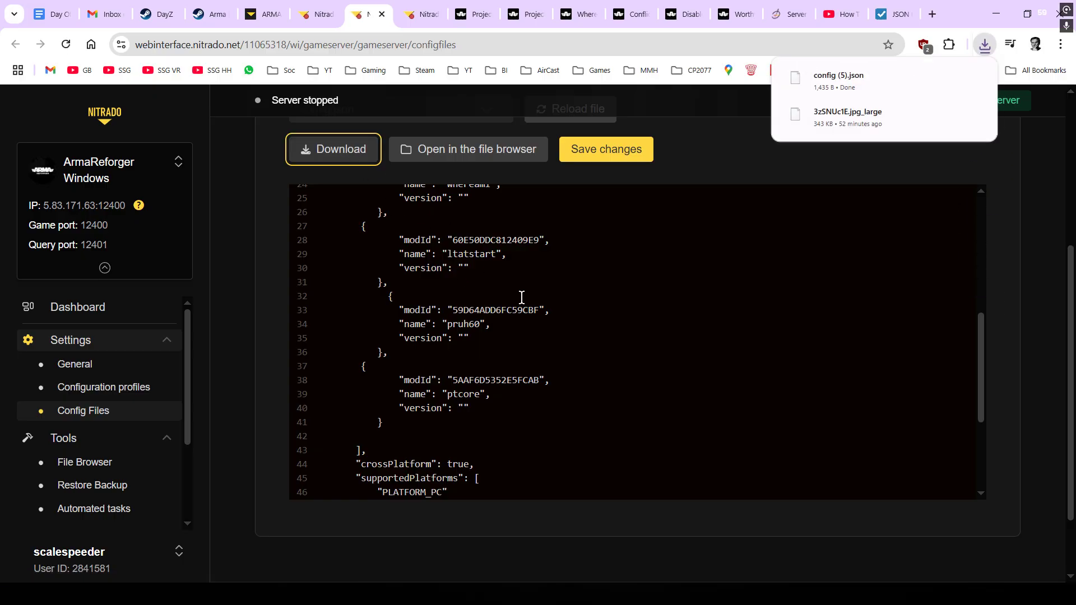
- Load config (5).json from Downloads into the JSON Formatter & Validator
{"action": "left_click", "coordinate": [892, 14]}
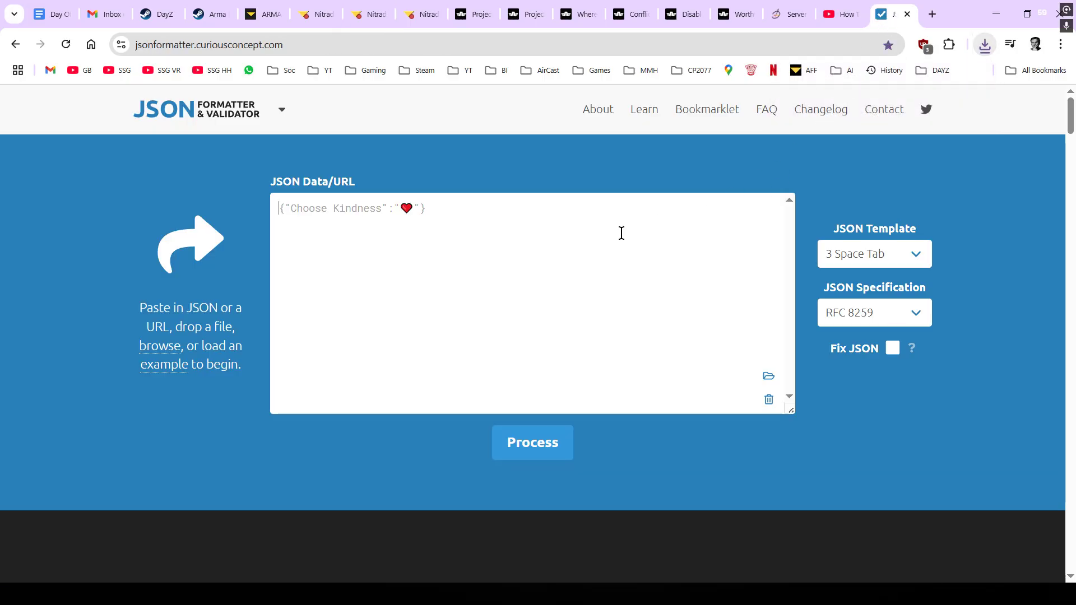
{"action": "left_click", "coordinate": [163, 348]}
{"action": "left_click", "coordinate": [62, 98]}
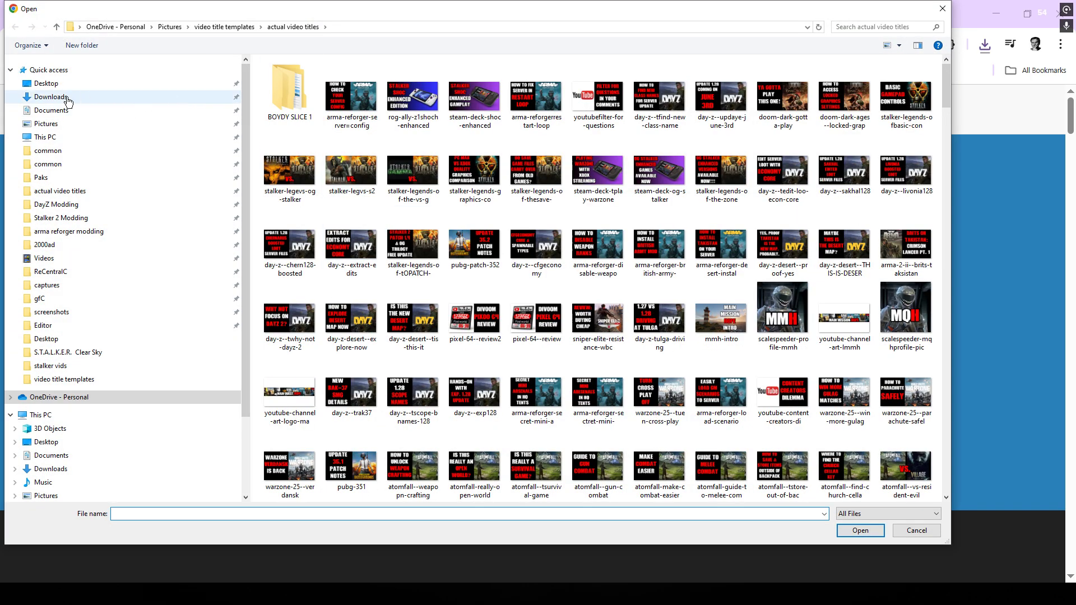
{"action": "left_click", "coordinate": [354, 151]}
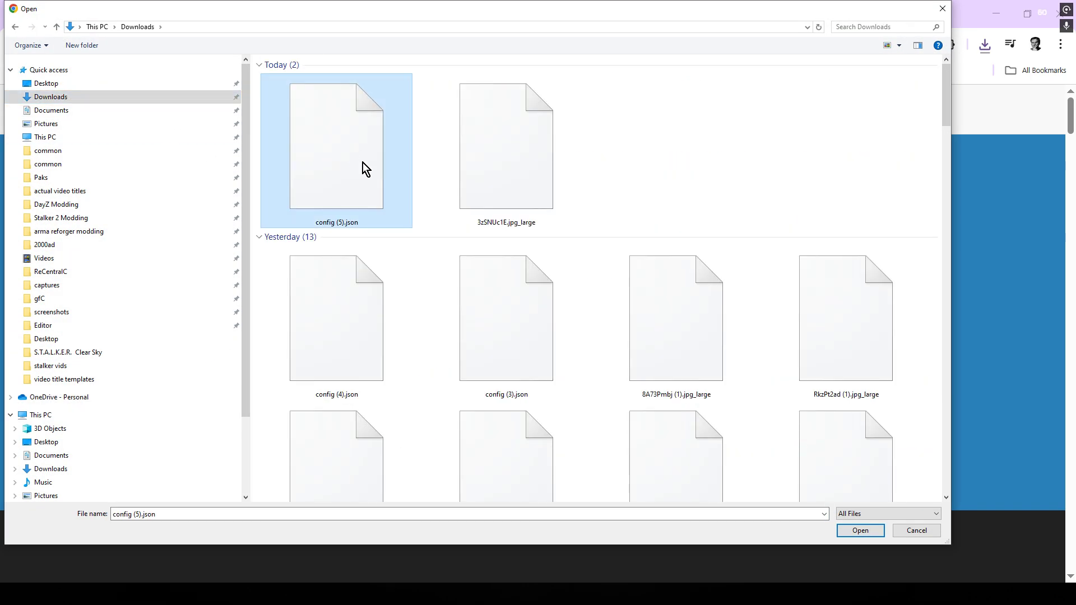
{"action": "left_click", "coordinate": [860, 530]}
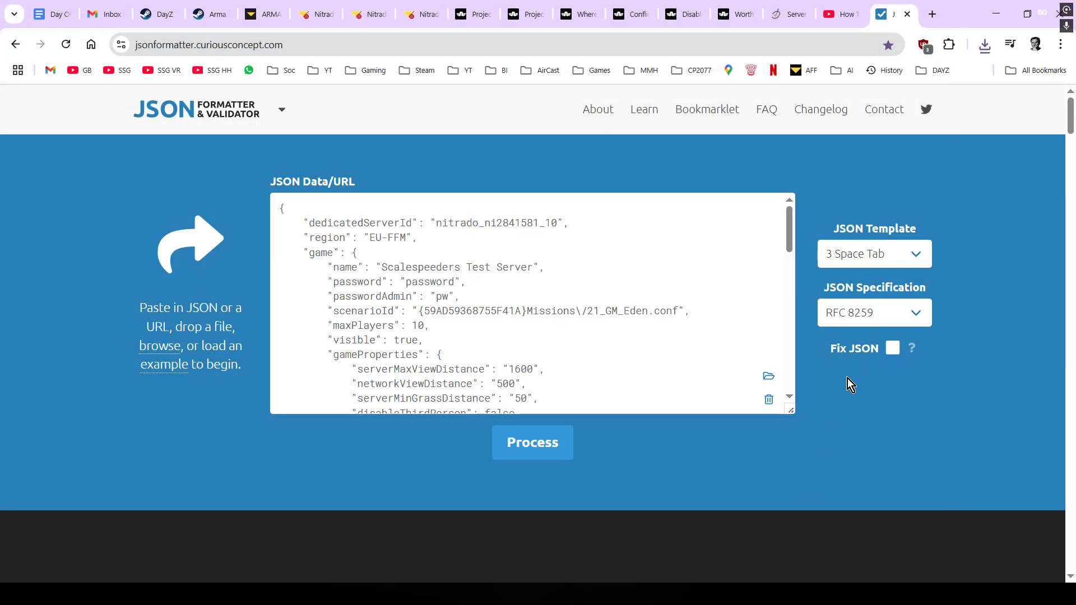
- Validate and format the loaded config, confirming it is VALID (RFC 8259)
{"action": "scroll", "coordinate": [813, 381], "scroll_direction": "down", "scroll_amount": 3}
{"action": "left_click", "coordinate": [553, 247]}
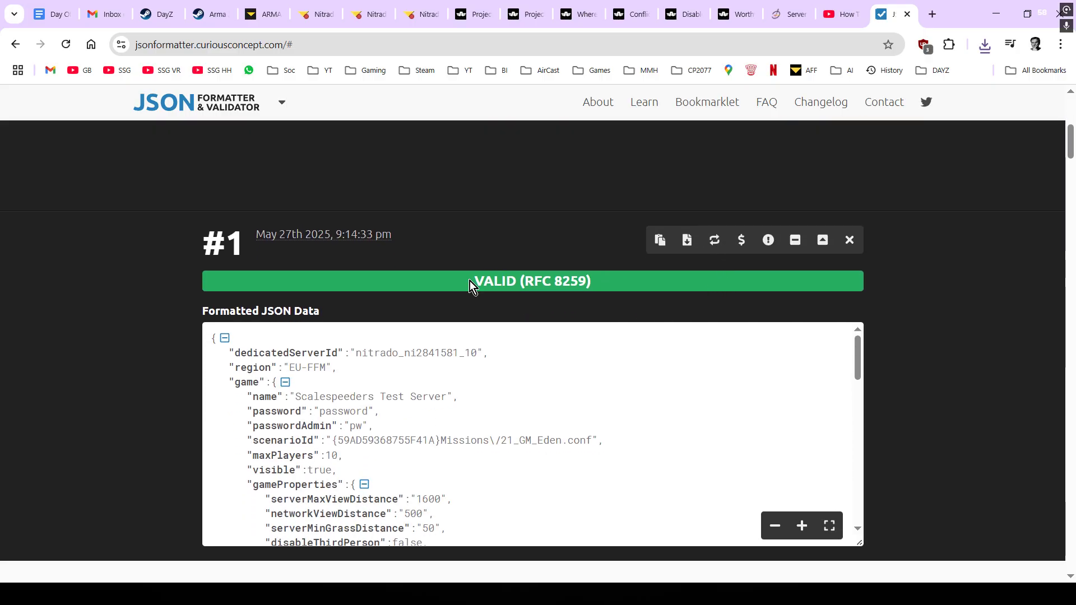
{"action": "left_click_drag", "start_coordinate": [470, 280], "coordinate": [636, 289]}
{"action": "scroll", "coordinate": [582, 370], "scroll_direction": "down", "scroll_amount": 2}
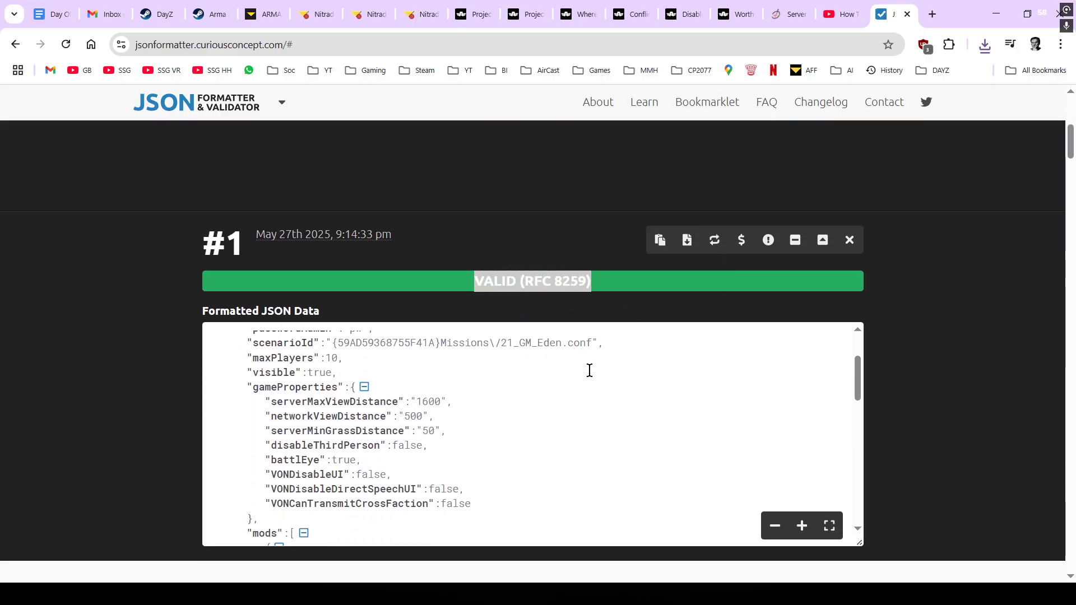
{"action": "scroll", "coordinate": [589, 370], "scroll_direction": "down", "scroll_amount": 4}
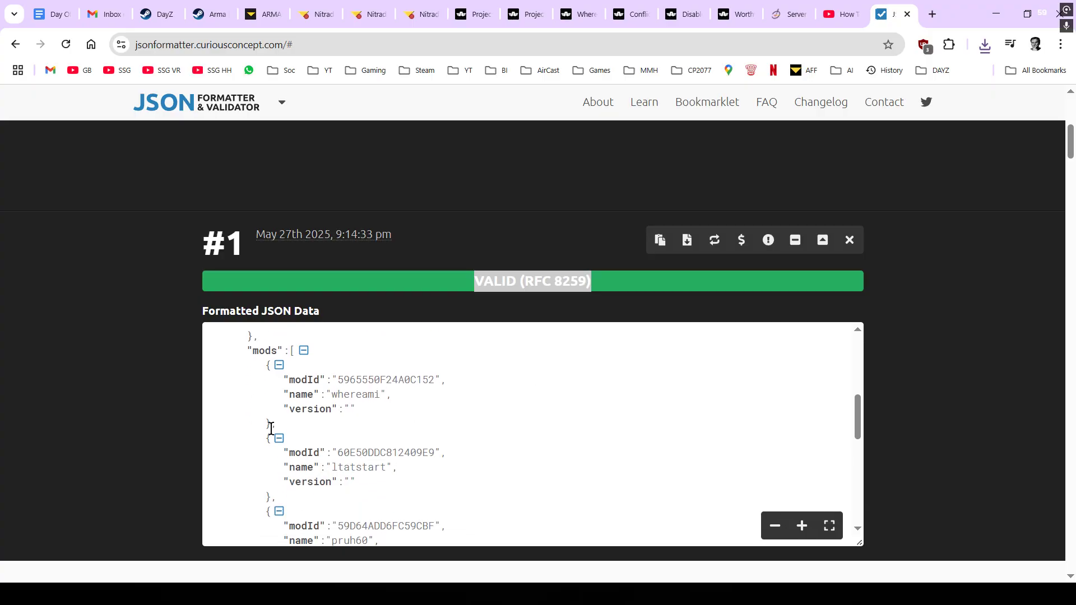
- Inspect the formatted mods entries, then go back to the Nitrado config.json editor
{"action": "left_click_drag", "start_coordinate": [264, 424], "coordinate": [291, 435]}
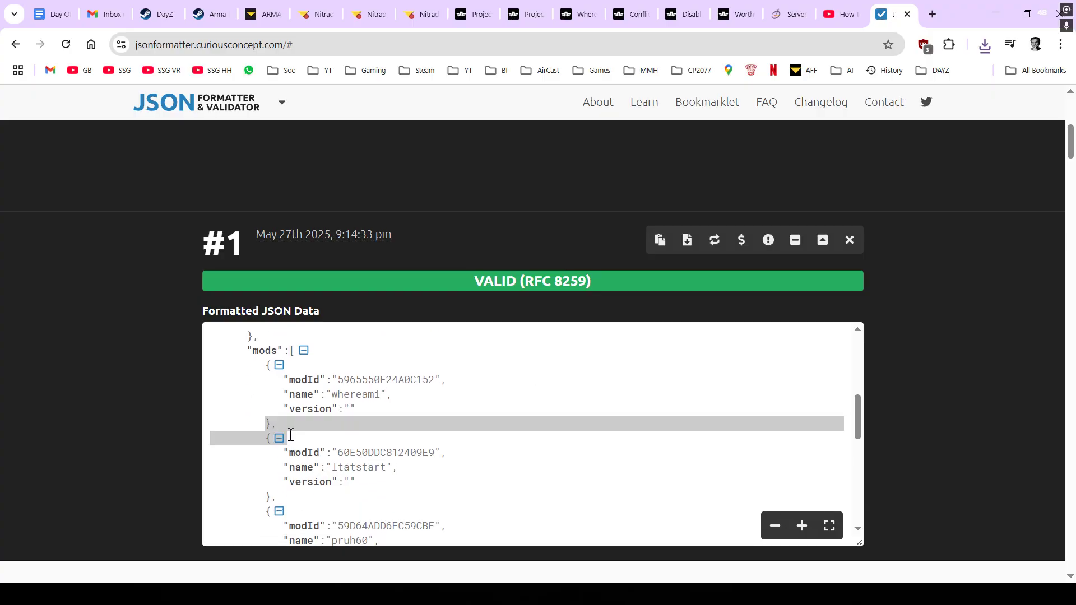
{"action": "scroll", "coordinate": [344, 422], "scroll_direction": "down", "scroll_amount": 2}
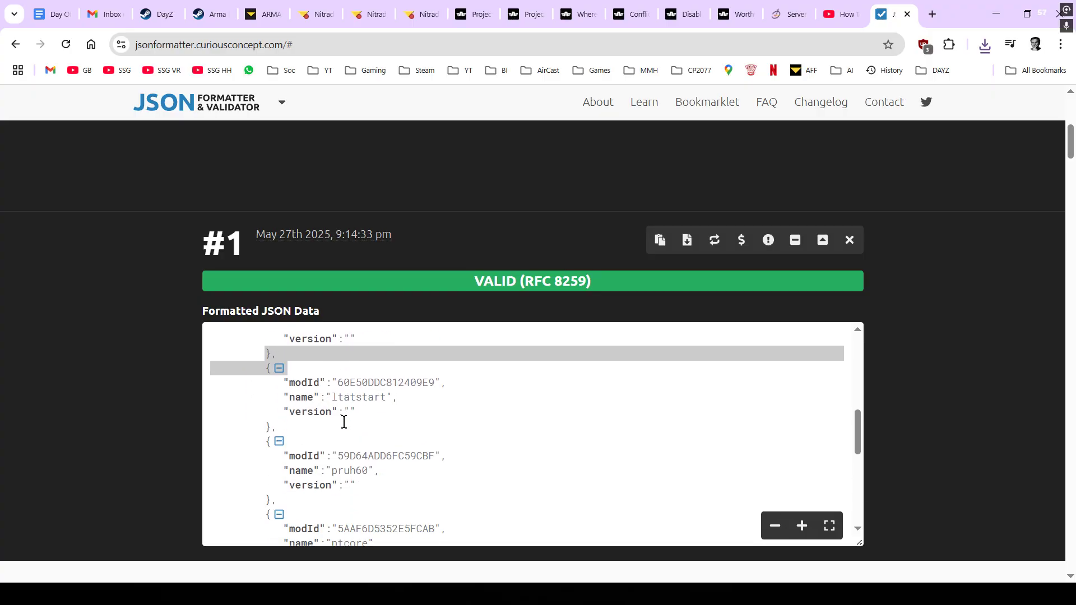
{"action": "left_click_drag", "start_coordinate": [264, 427], "coordinate": [280, 429]}
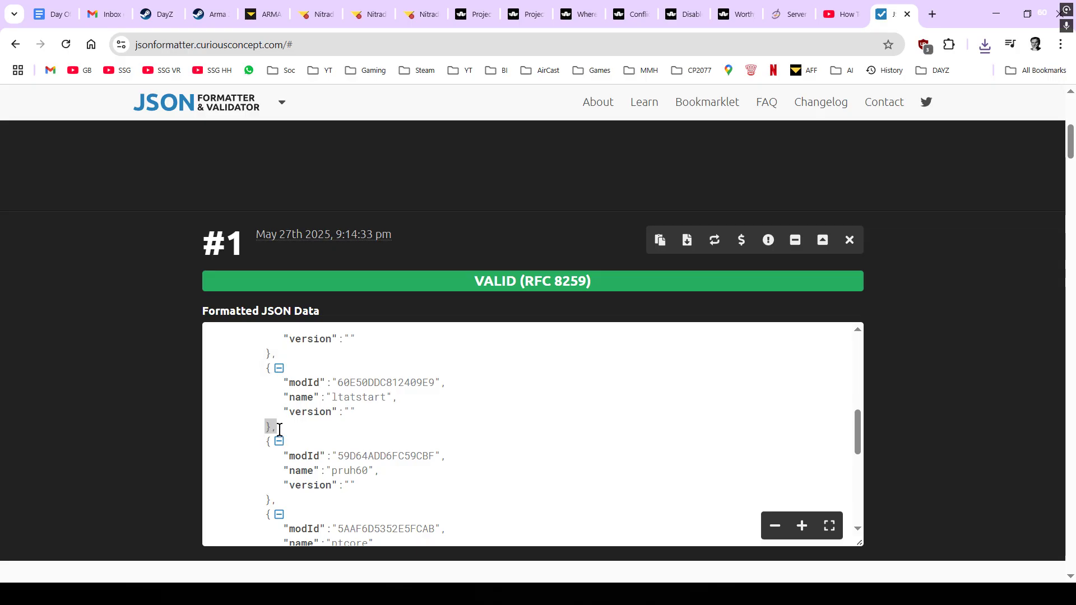
{"action": "left_click", "coordinate": [281, 429]}
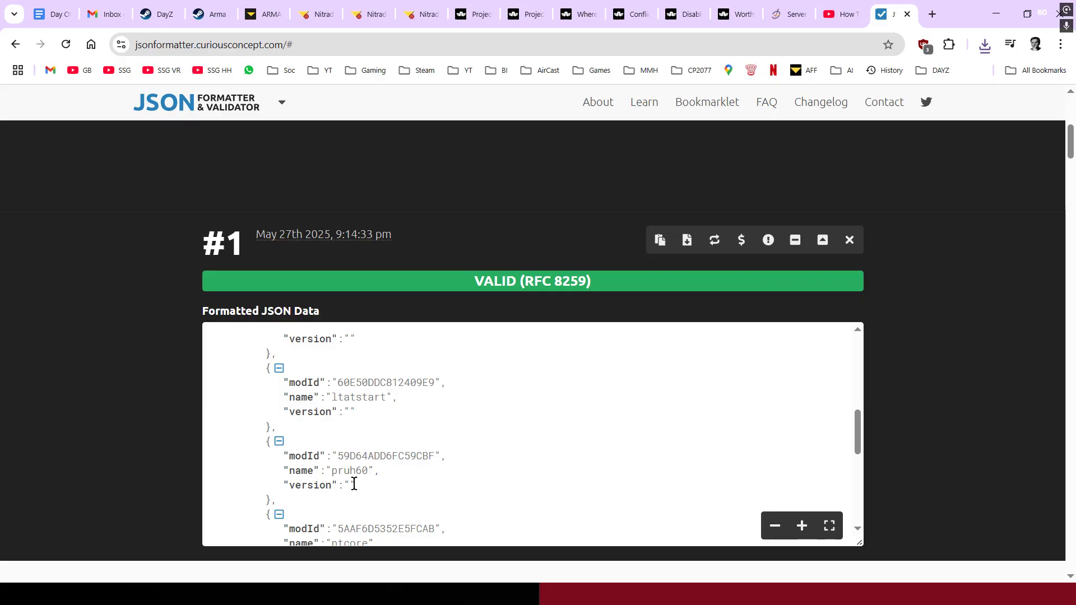
{"action": "left_click_drag", "start_coordinate": [354, 484], "coordinate": [350, 486]}
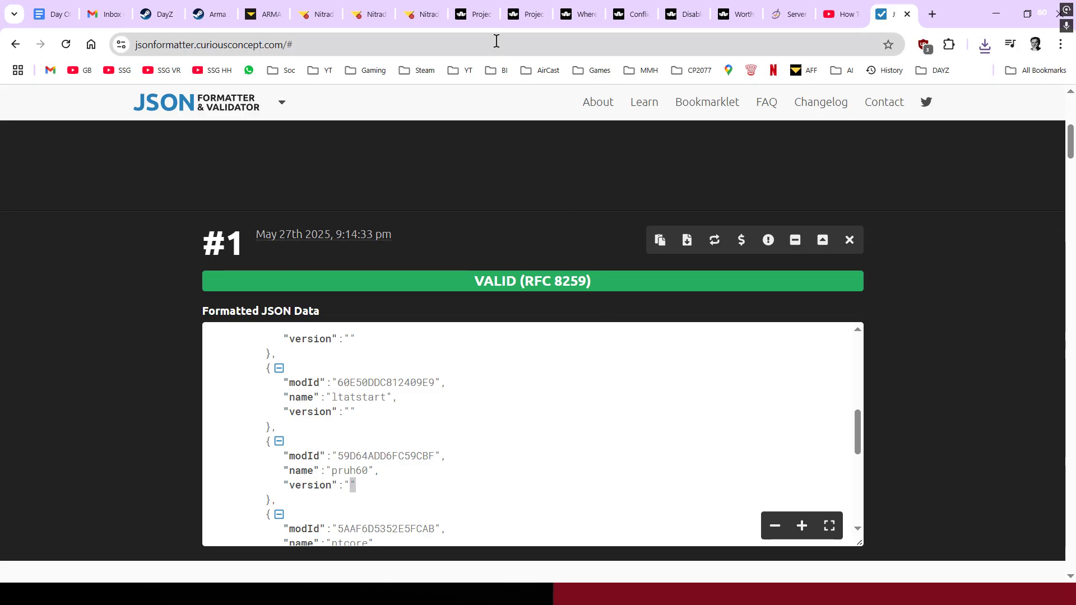
{"action": "left_click", "coordinate": [363, 15]}
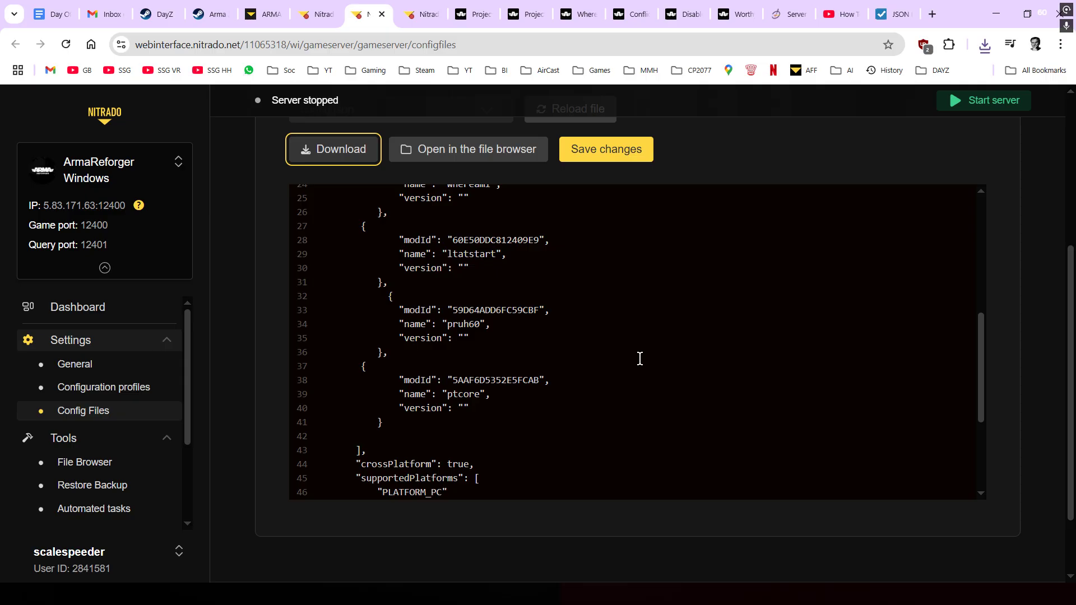
{"action": "scroll", "coordinate": [639, 359], "scroll_direction": "up", "scroll_amount": 1}
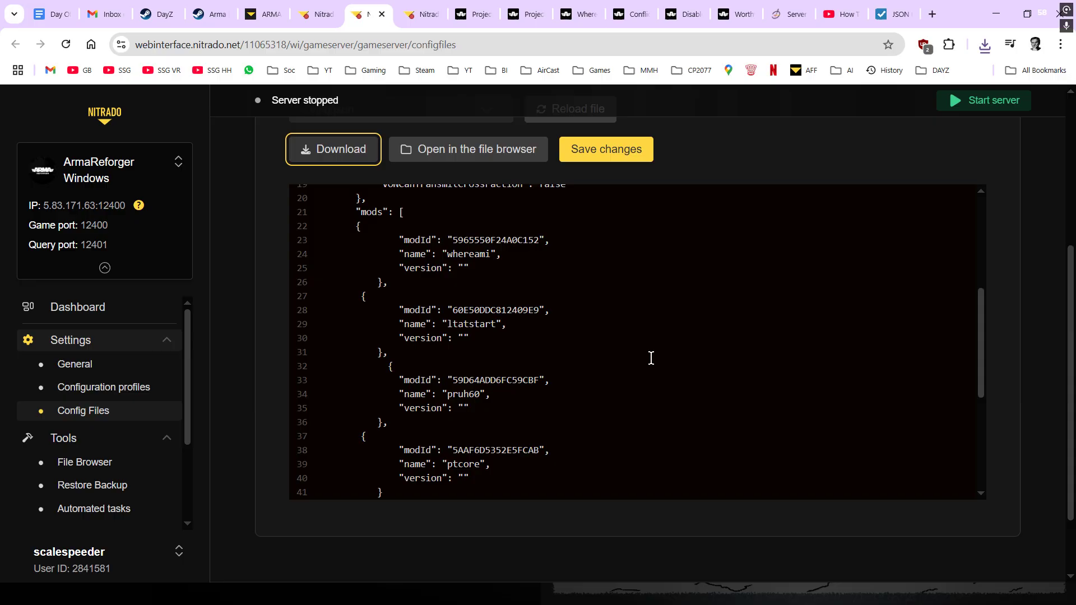
{"action": "scroll", "coordinate": [651, 358], "scroll_direction": "down", "scroll_amount": 2}
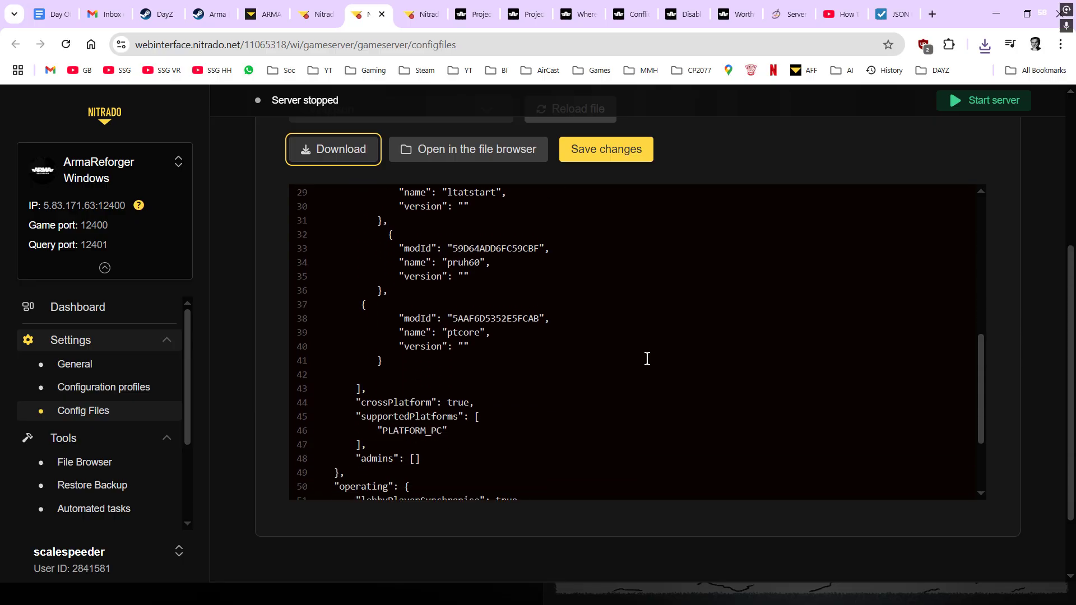
{"action": "scroll", "coordinate": [647, 359], "scroll_direction": "up", "scroll_amount": 1}
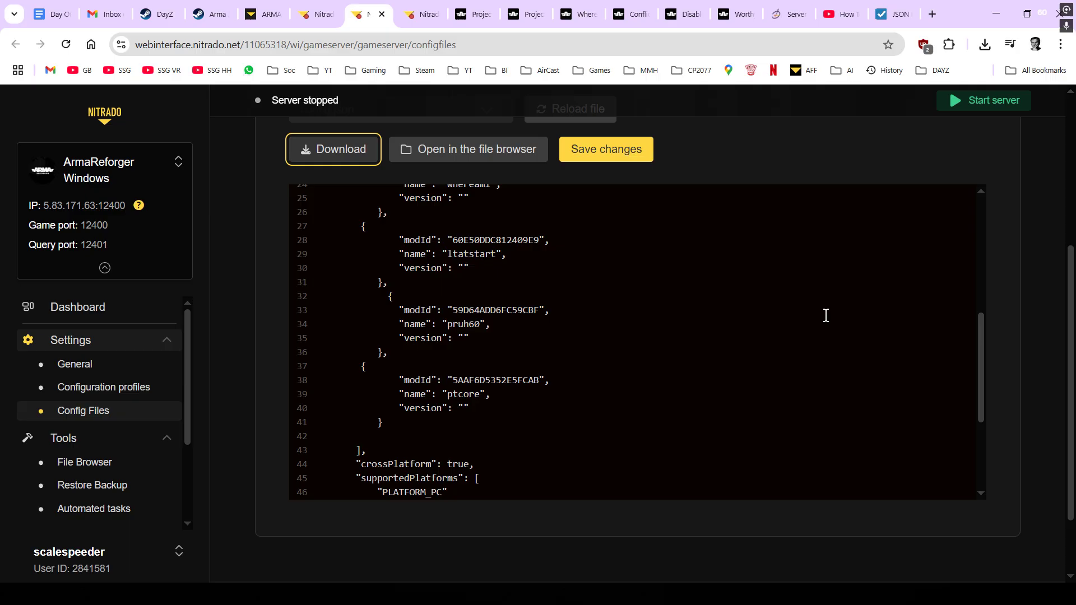
- Bring up the Worthy Islands workshop page and scroll through its overview
{"action": "left_click", "coordinate": [729, 15]}
{"action": "scroll", "coordinate": [628, 339], "scroll_direction": "down", "scroll_amount": 1}
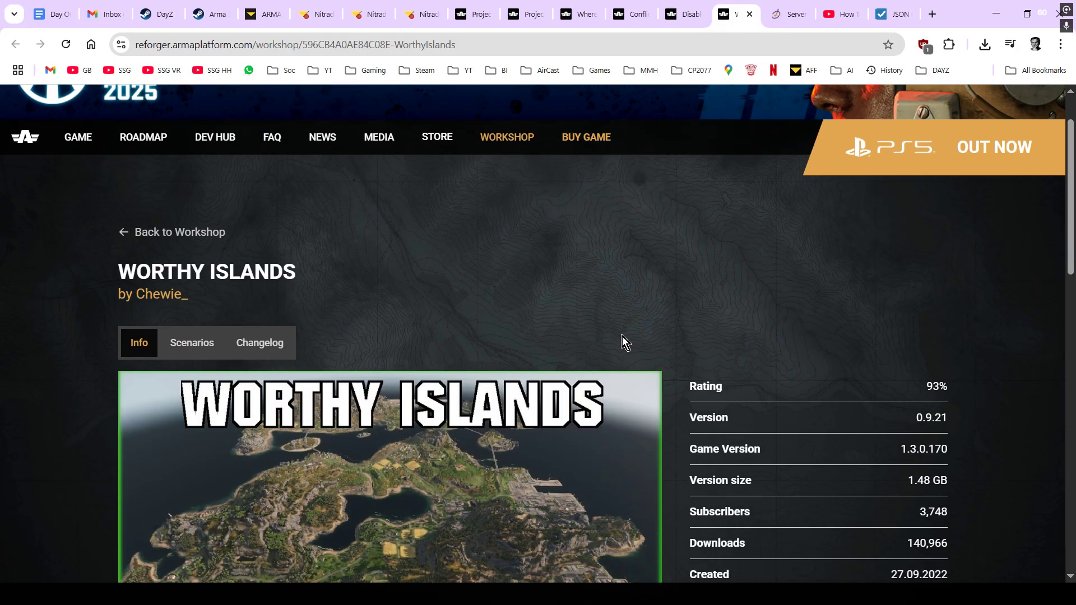
{"action": "scroll", "coordinate": [624, 340], "scroll_direction": "down", "scroll_amount": 2}
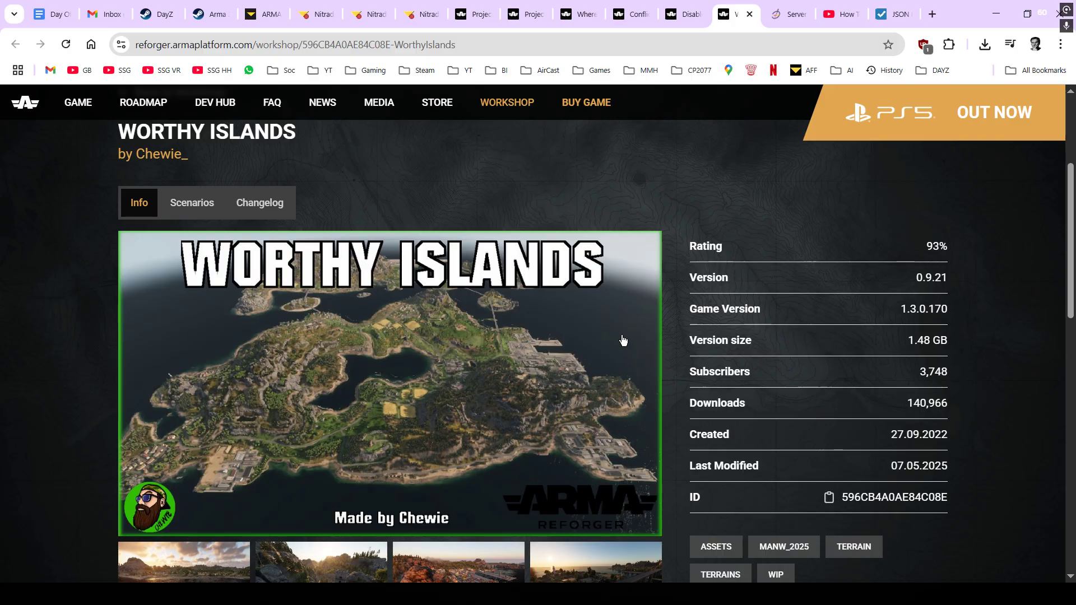
{"action": "scroll", "coordinate": [623, 341], "scroll_direction": "down", "scroll_amount": 1}
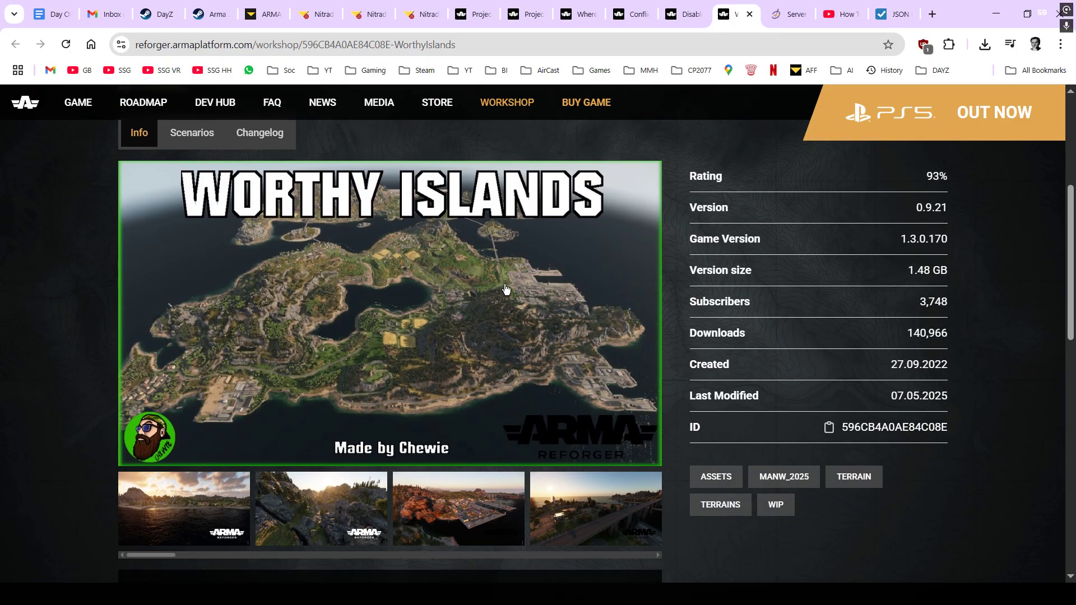
{"action": "scroll", "coordinate": [506, 292], "scroll_direction": "down", "scroll_amount": 1}
{"action": "scroll", "coordinate": [507, 293], "scroll_direction": "down", "scroll_amount": 1}
{"action": "scroll", "coordinate": [507, 297], "scroll_direction": "up", "scroll_amount": 1}
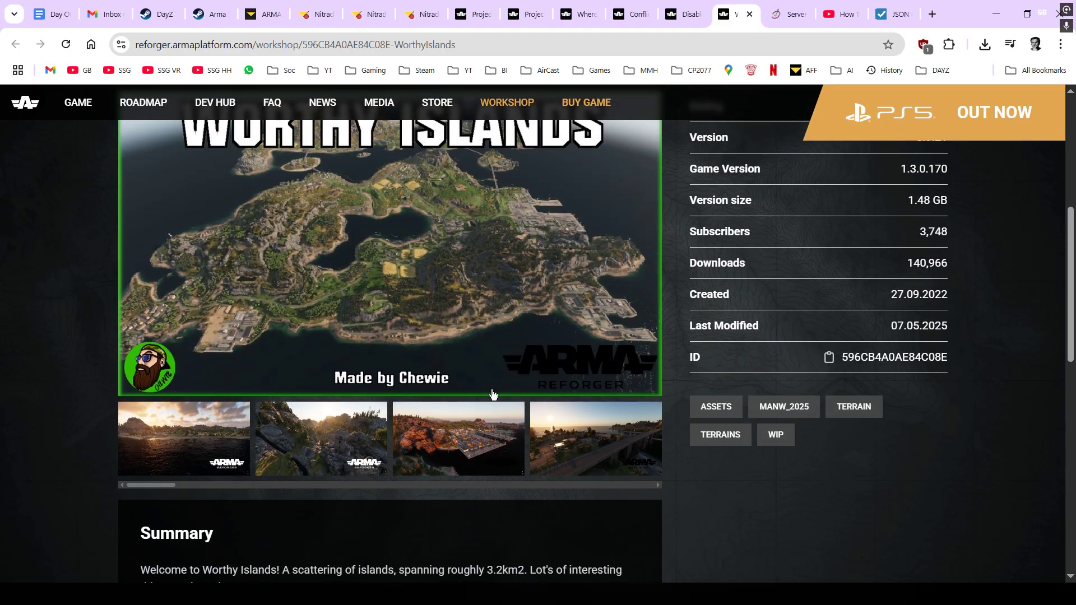
{"action": "scroll", "coordinate": [482, 386], "scroll_direction": "up", "scroll_amount": 4}
{"action": "scroll", "coordinate": [402, 240], "scroll_direction": "down", "scroll_amount": 2}
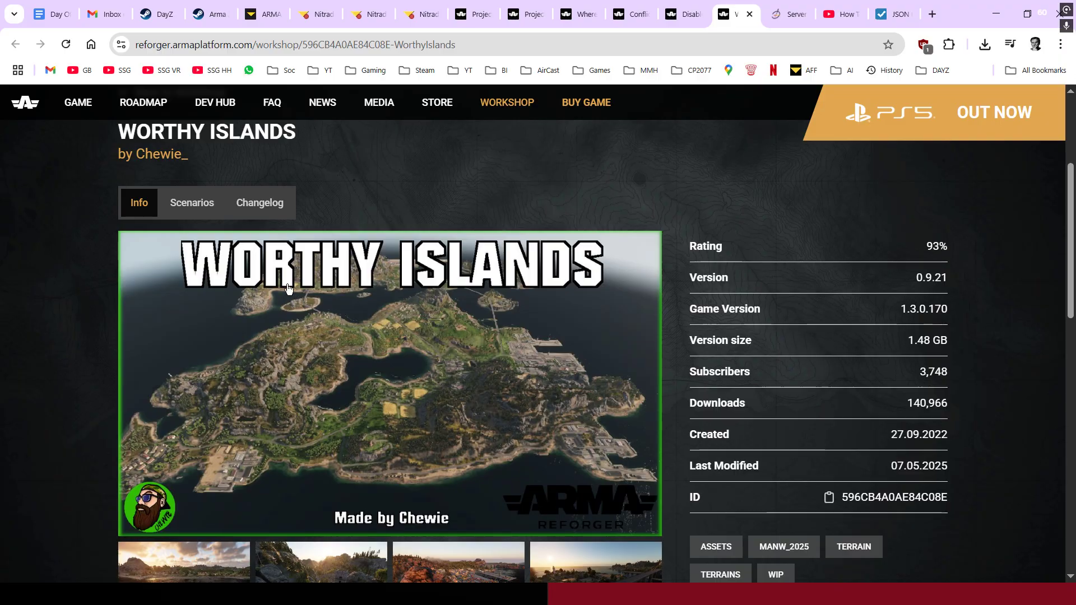
- Review the Worthy Islands Game Master and Conflict scenario IDs, then return to the Info view
{"action": "left_click", "coordinate": [188, 205]}
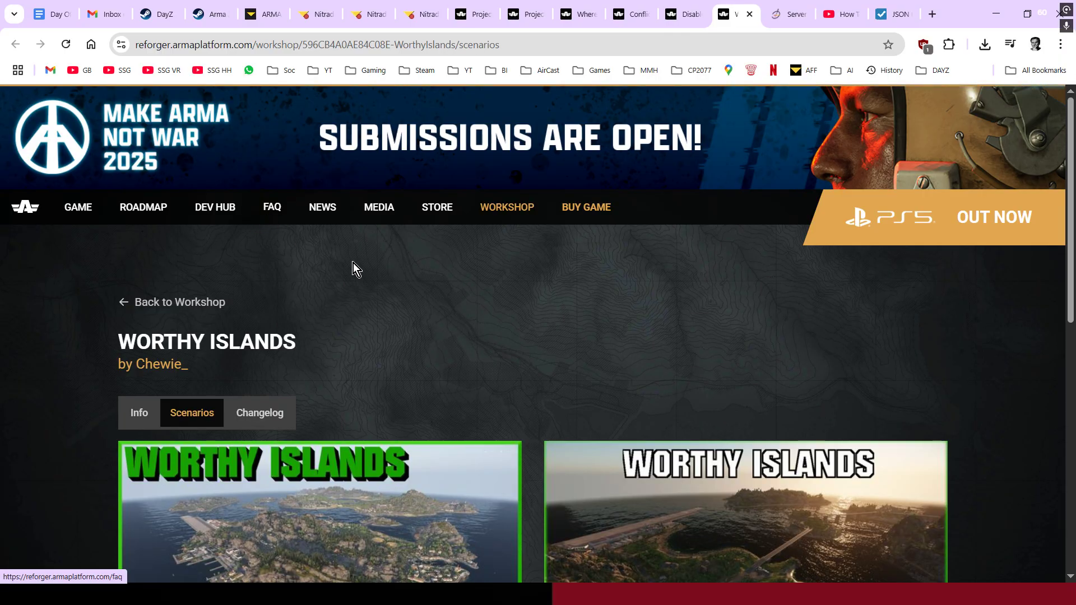
{"action": "scroll", "coordinate": [423, 286], "scroll_direction": "down", "scroll_amount": 6}
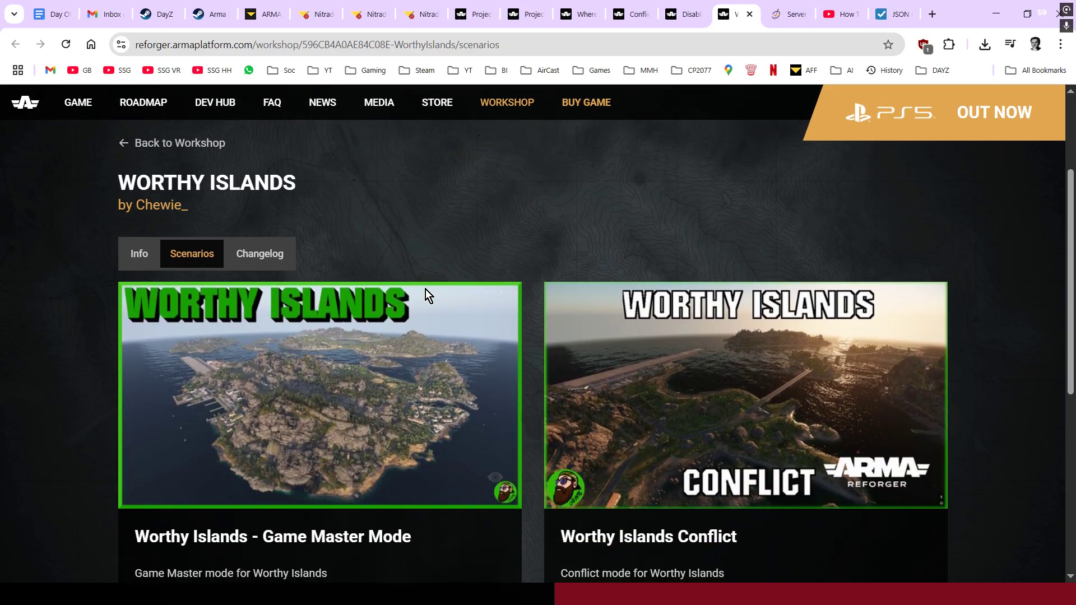
{"action": "scroll", "coordinate": [457, 306], "scroll_direction": "down", "scroll_amount": 4}
{"action": "scroll", "coordinate": [459, 314], "scroll_direction": "up", "scroll_amount": 3}
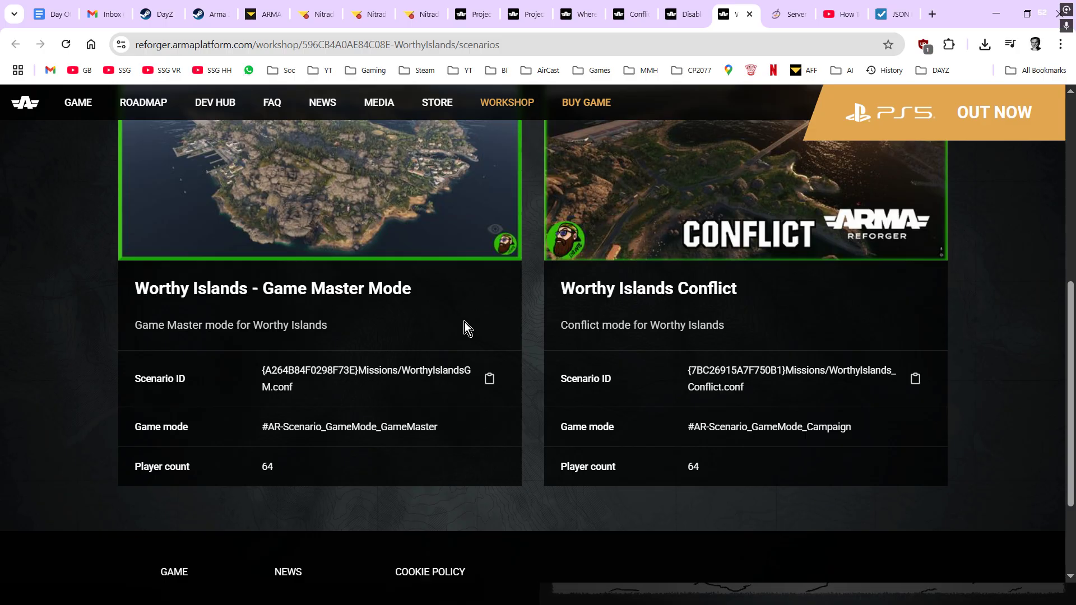
{"action": "scroll", "coordinate": [470, 322], "scroll_direction": "up", "scroll_amount": 1}
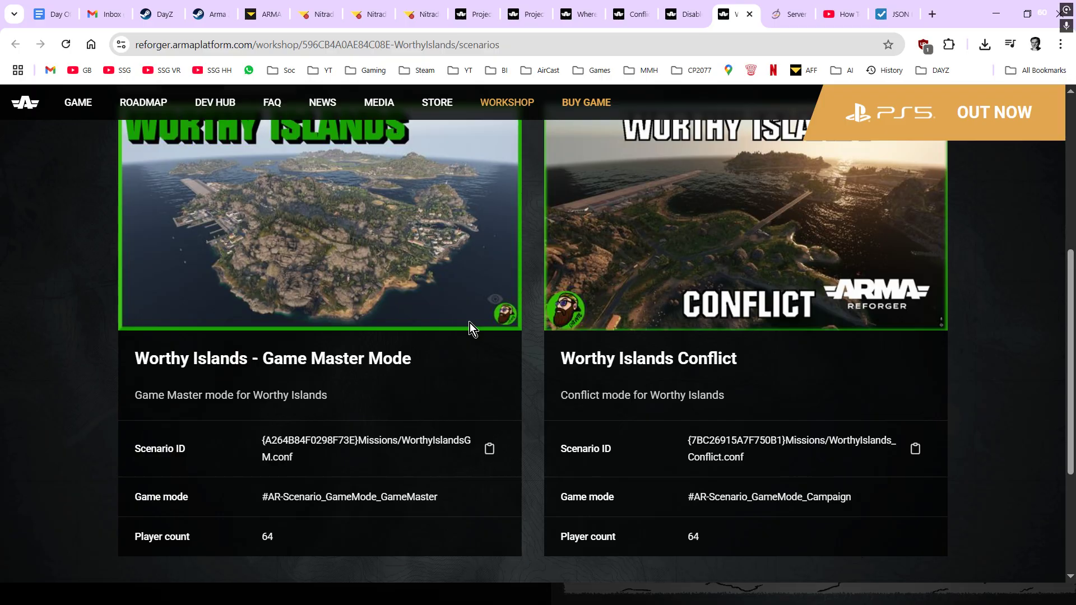
{"action": "scroll", "coordinate": [470, 323], "scroll_direction": "up", "scroll_amount": 1}
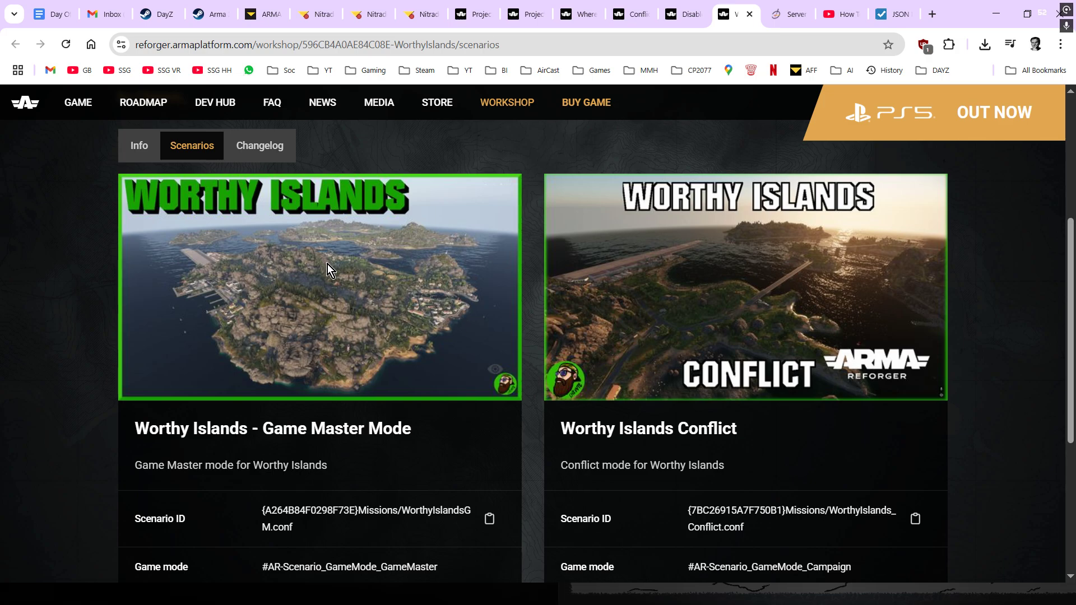
{"action": "scroll", "coordinate": [326, 280], "scroll_direction": "down", "scroll_amount": 1}
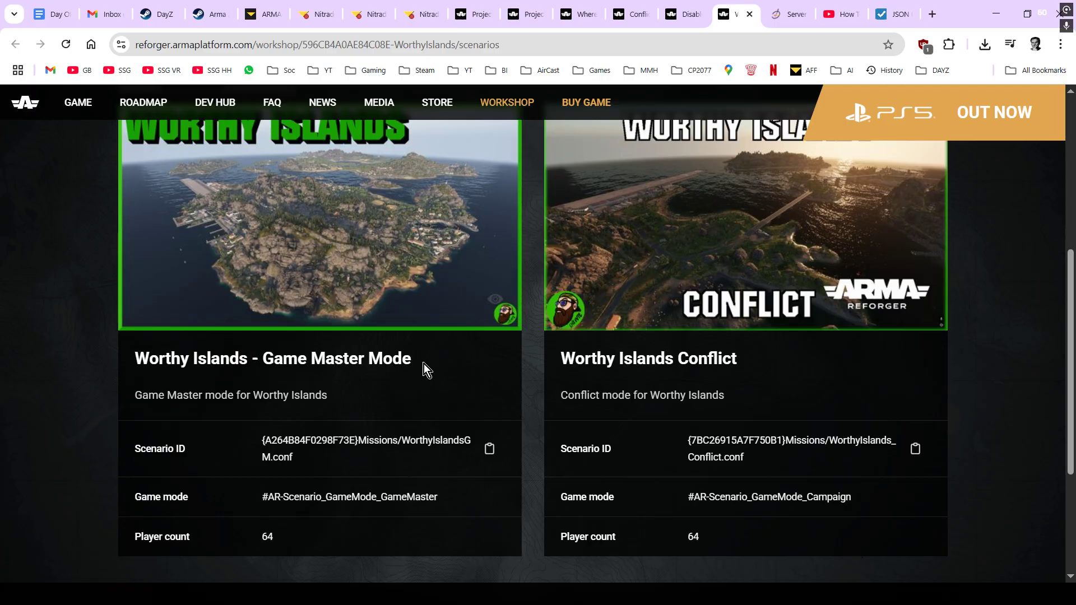
{"action": "scroll", "coordinate": [425, 370], "scroll_direction": "up", "scroll_amount": 1}
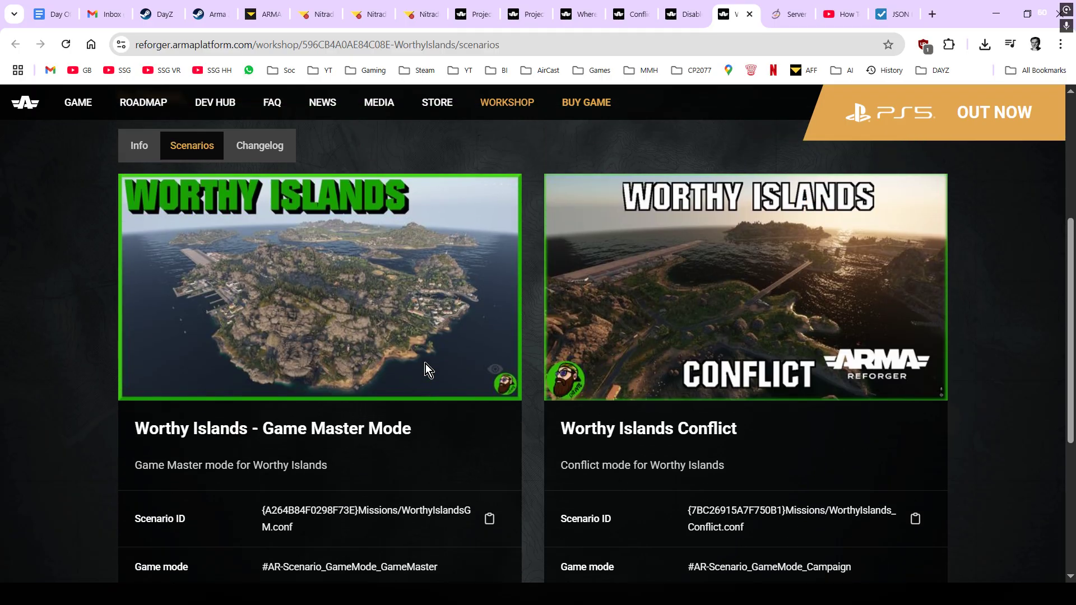
{"action": "left_click", "coordinate": [139, 145]}
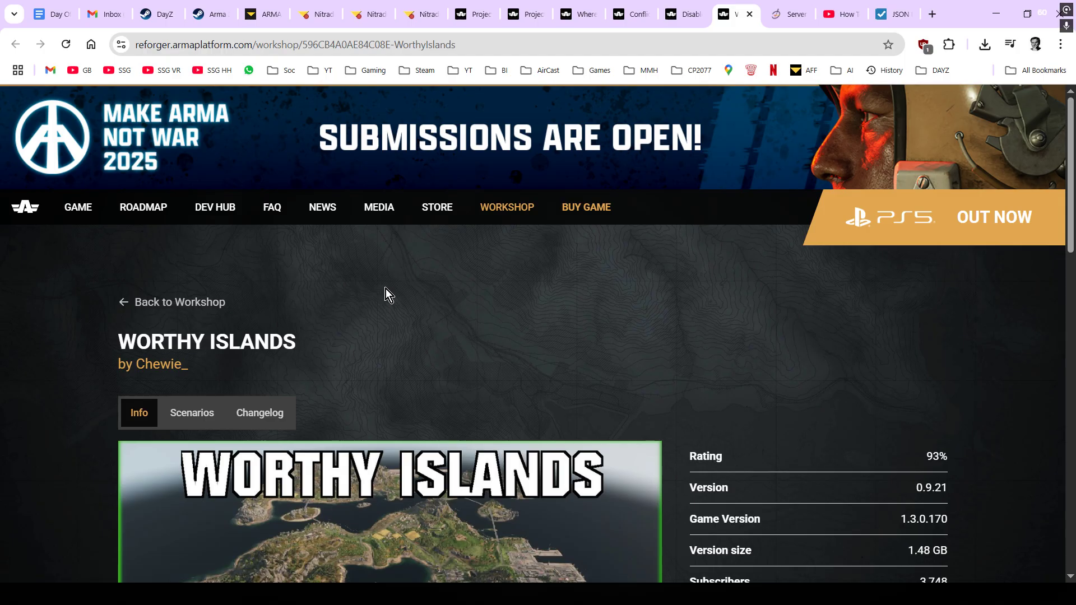
- Read through the Worthy Islands description, then return to the Nitrado config.json editor
{"action": "scroll", "coordinate": [412, 301], "scroll_direction": "down", "scroll_amount": 3}
{"action": "scroll", "coordinate": [412, 301], "scroll_direction": "down", "scroll_amount": 9}
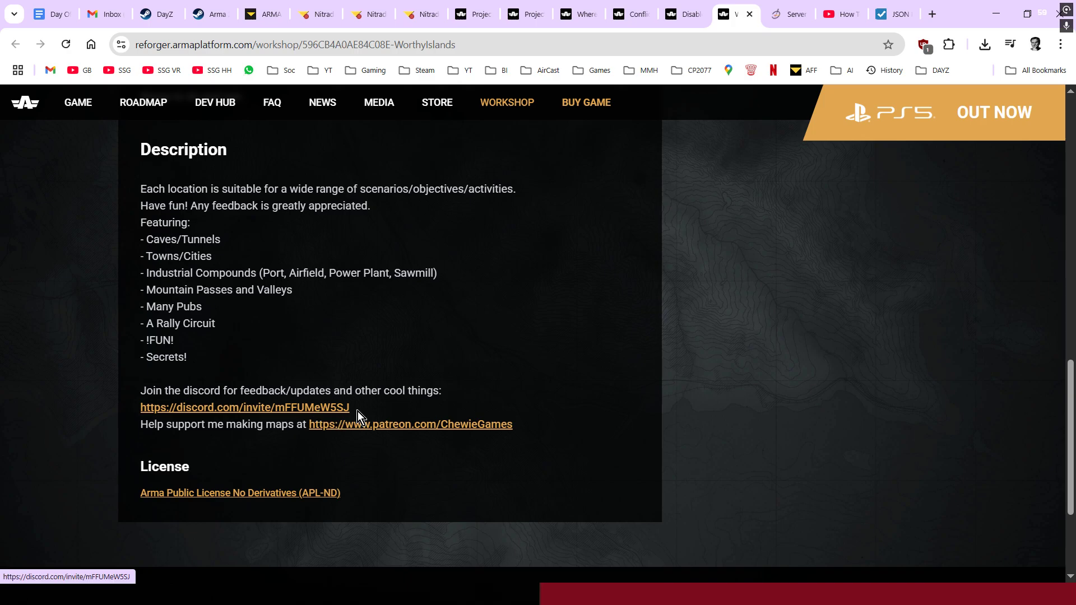
{"action": "scroll", "coordinate": [385, 412], "scroll_direction": "up", "scroll_amount": 10}
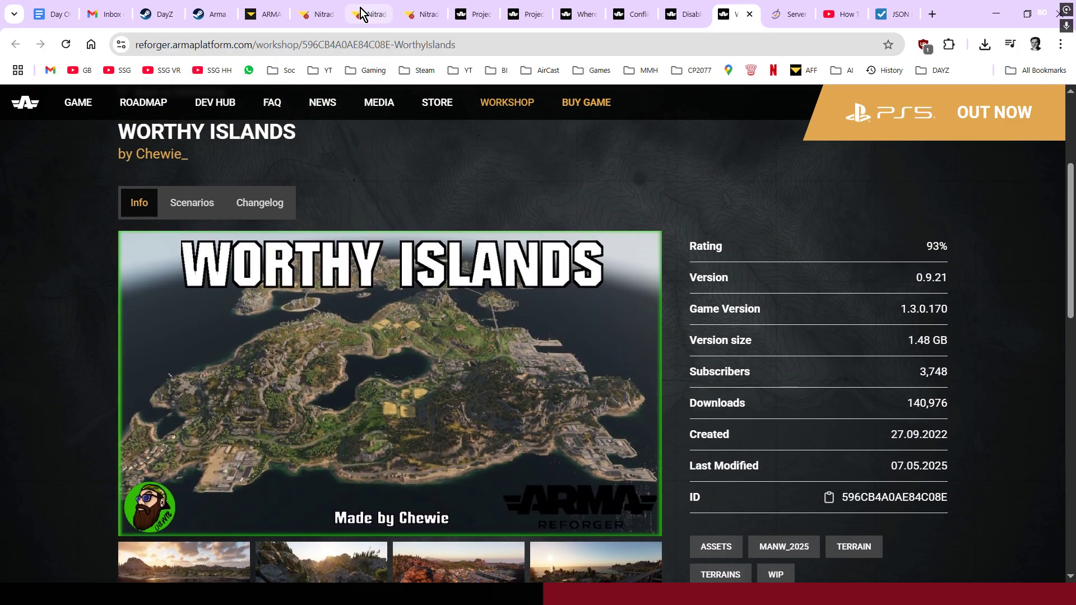
{"action": "left_click", "coordinate": [361, 8]}
- Duplicate the ptcore mod entry as a new final entry in the mods list
{"action": "scroll", "coordinate": [426, 236], "scroll_direction": "down", "scroll_amount": 2}
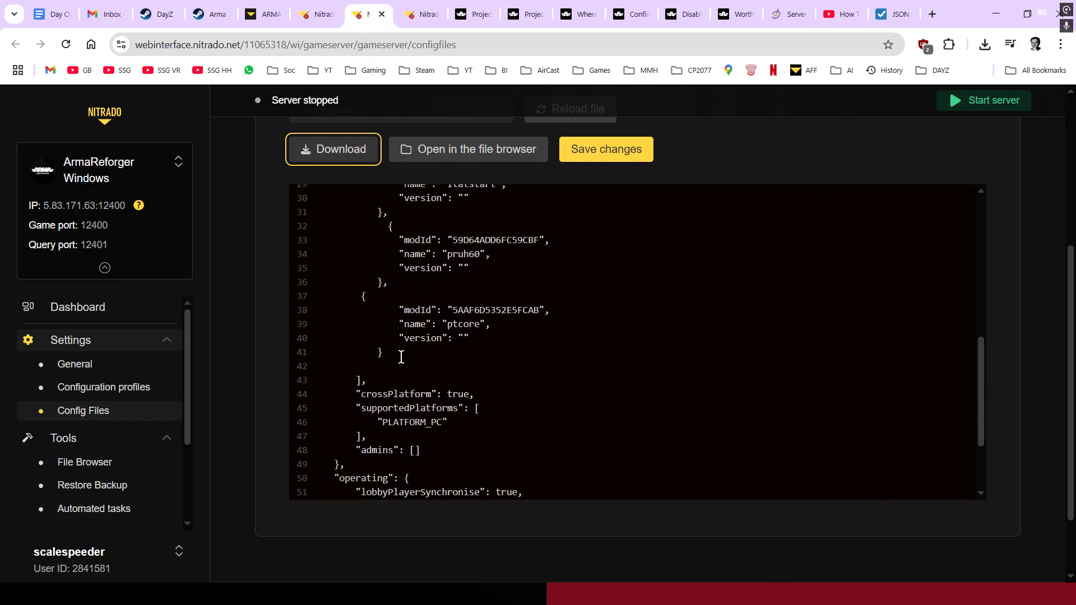
{"action": "left_click_drag", "start_coordinate": [401, 357], "coordinate": [357, 297]}
{"action": "right_click", "coordinate": [387, 308]}
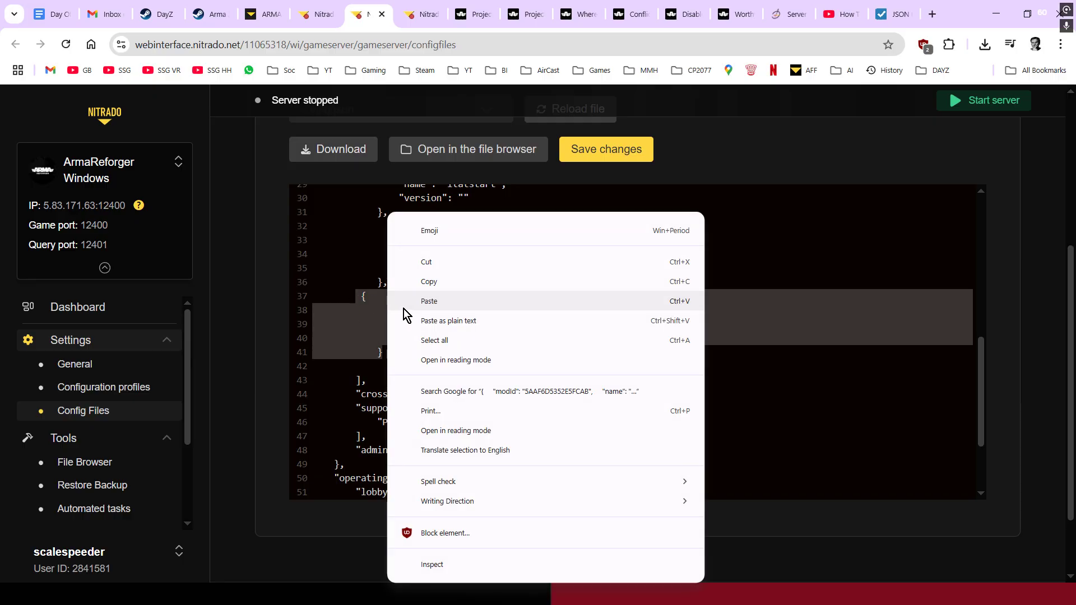
{"action": "left_click", "coordinate": [443, 281]}
{"action": "left_click", "coordinate": [405, 356]}
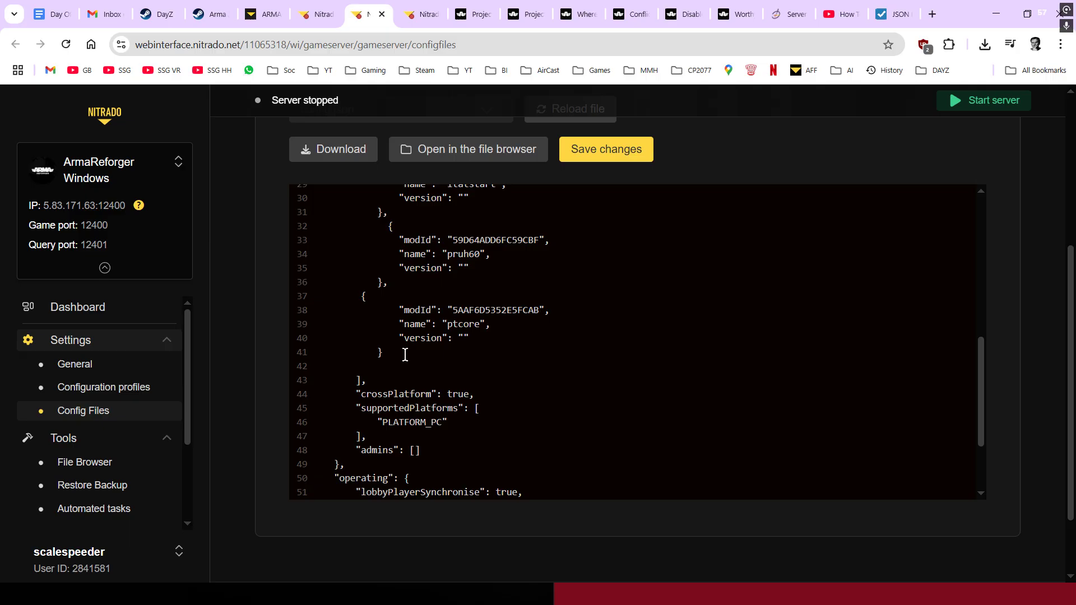
{"action": "key", "text": "Return"}
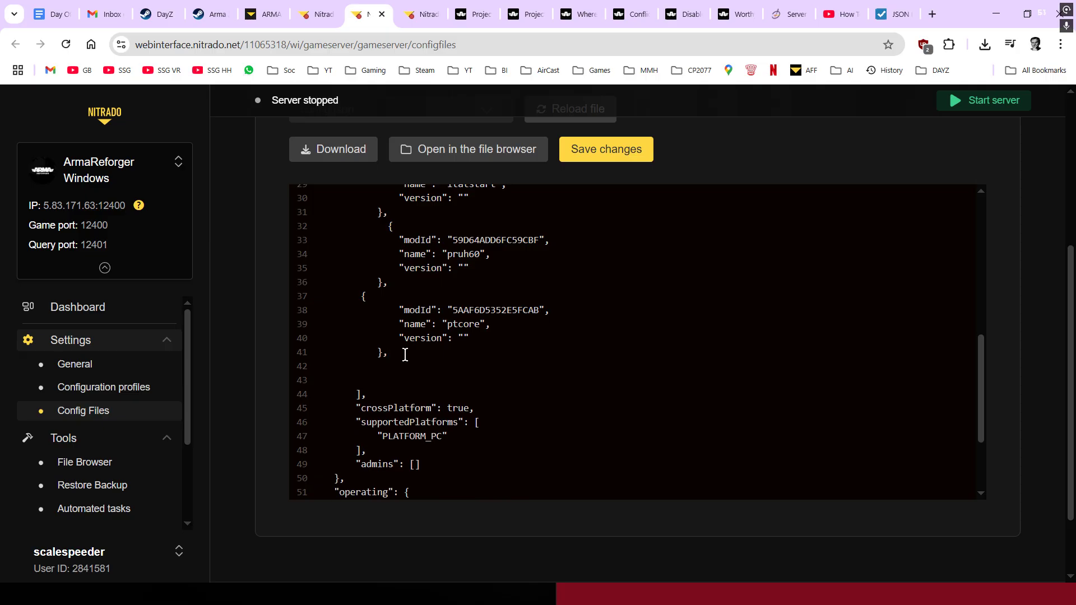
{"action": "key", "text": "ctrl+v"}
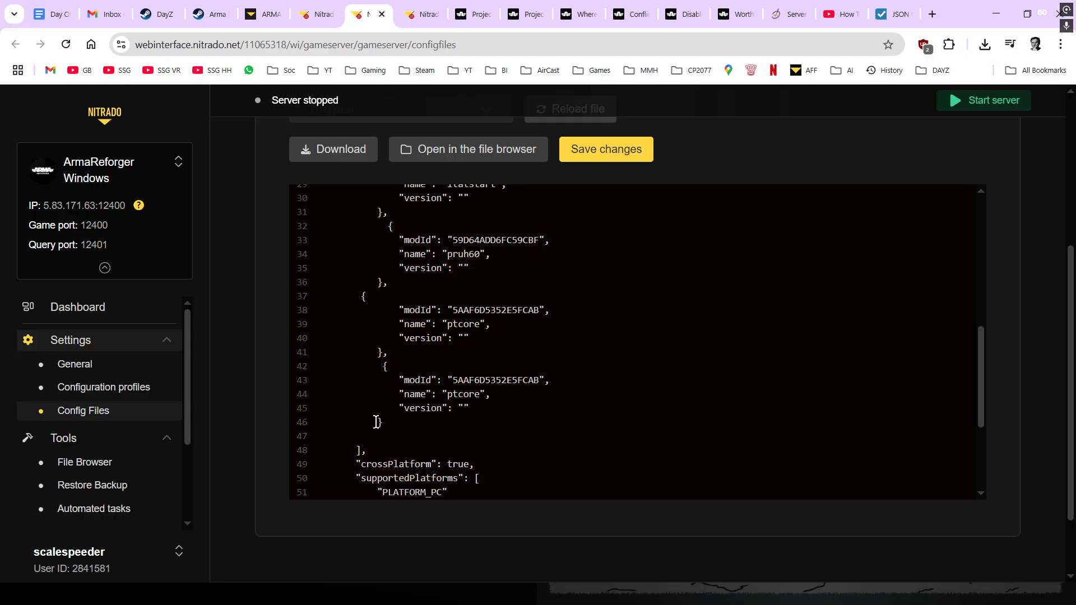
{"action": "key", "text": "BackSpace"}
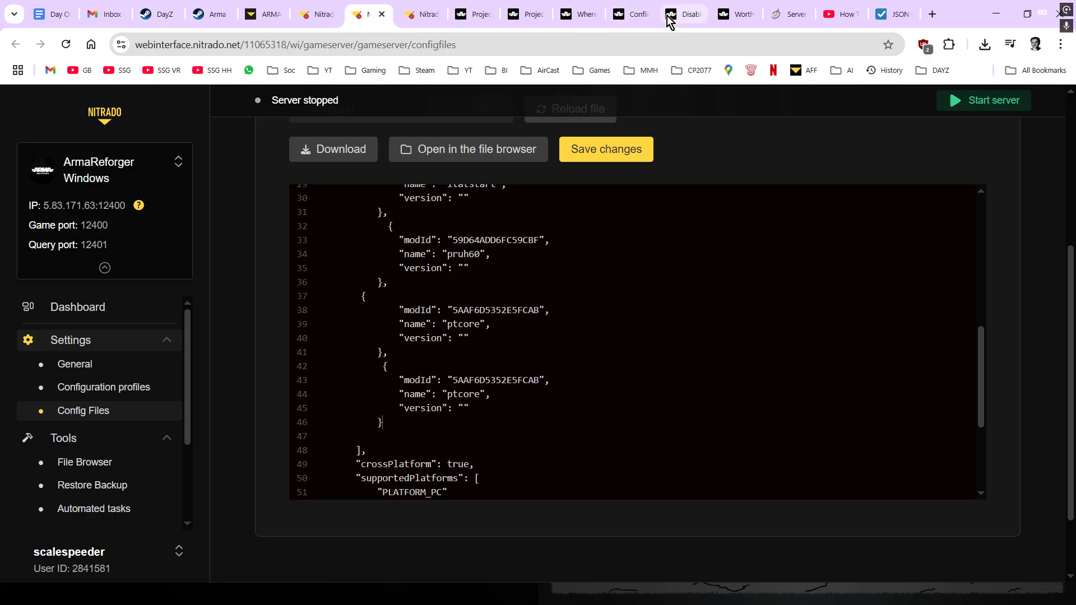
- Set the new entry's modId to 596CB4A0AE84C08E and its name to worthyisle
{"action": "left_click", "coordinate": [736, 14]}
{"action": "scroll", "coordinate": [736, 262], "scroll_direction": "down", "scroll_amount": 3}
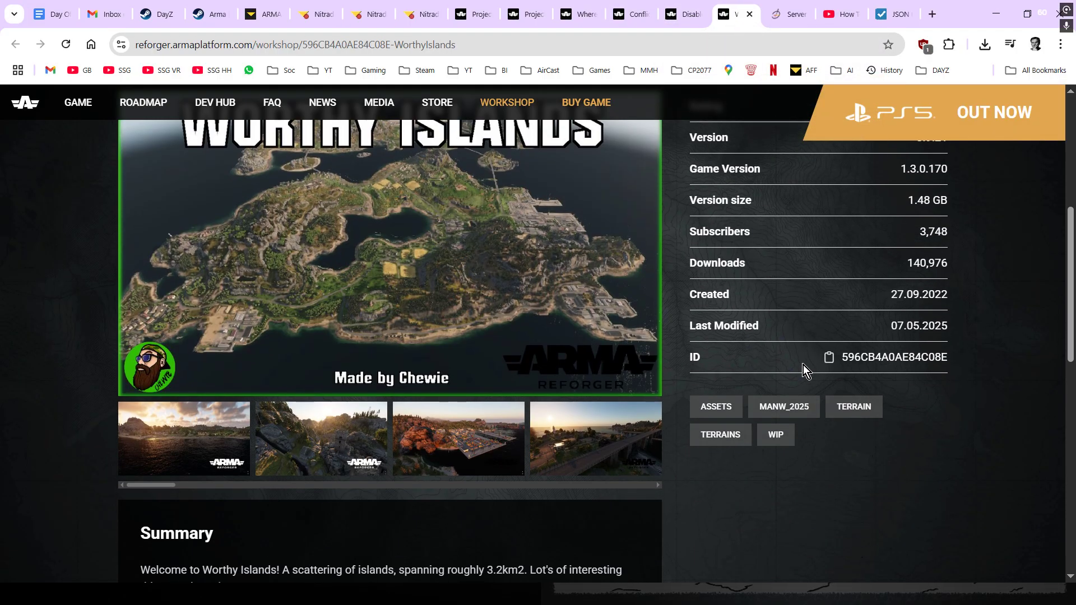
{"action": "left_click", "coordinate": [829, 357]}
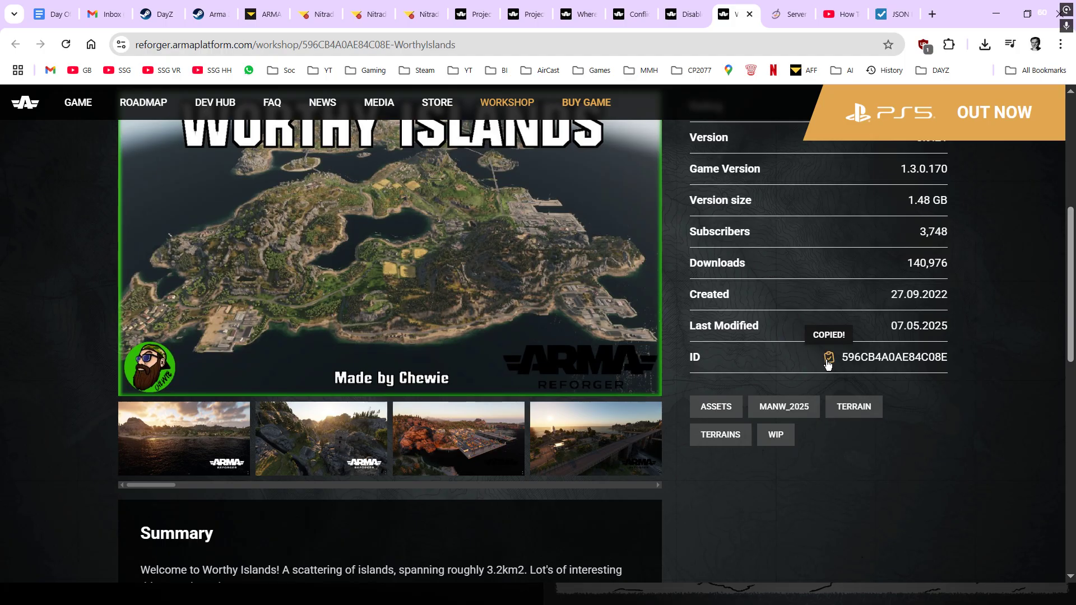
{"action": "left_click", "coordinate": [365, 15]}
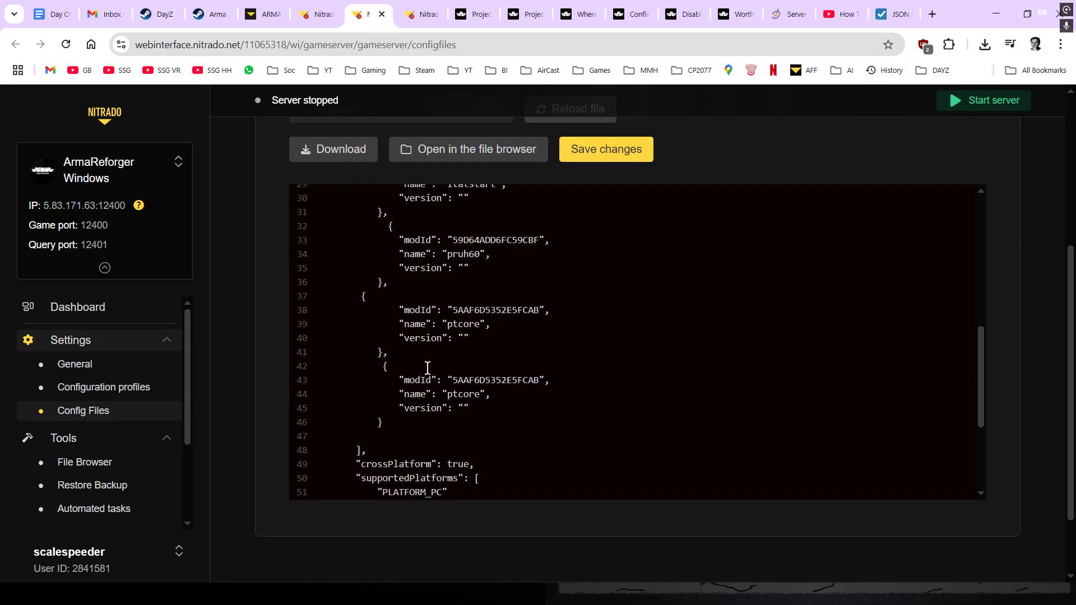
{"action": "left_click_drag", "start_coordinate": [453, 375], "coordinate": [534, 374]}
{"action": "key", "text": "ctrl+v"}
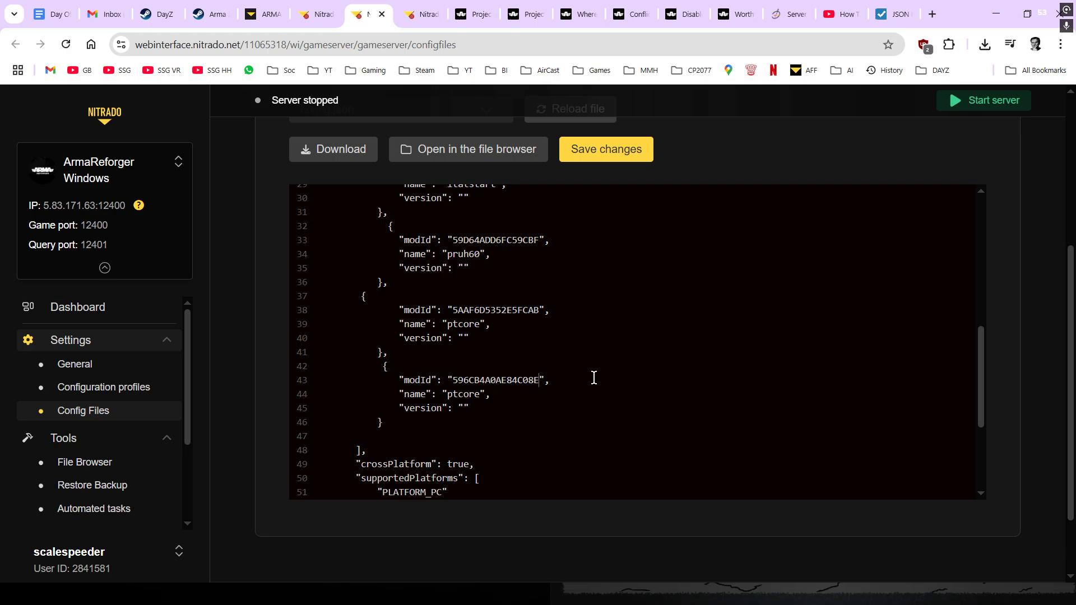
{"action": "left_click_drag", "start_coordinate": [480, 396], "coordinate": [451, 397]}
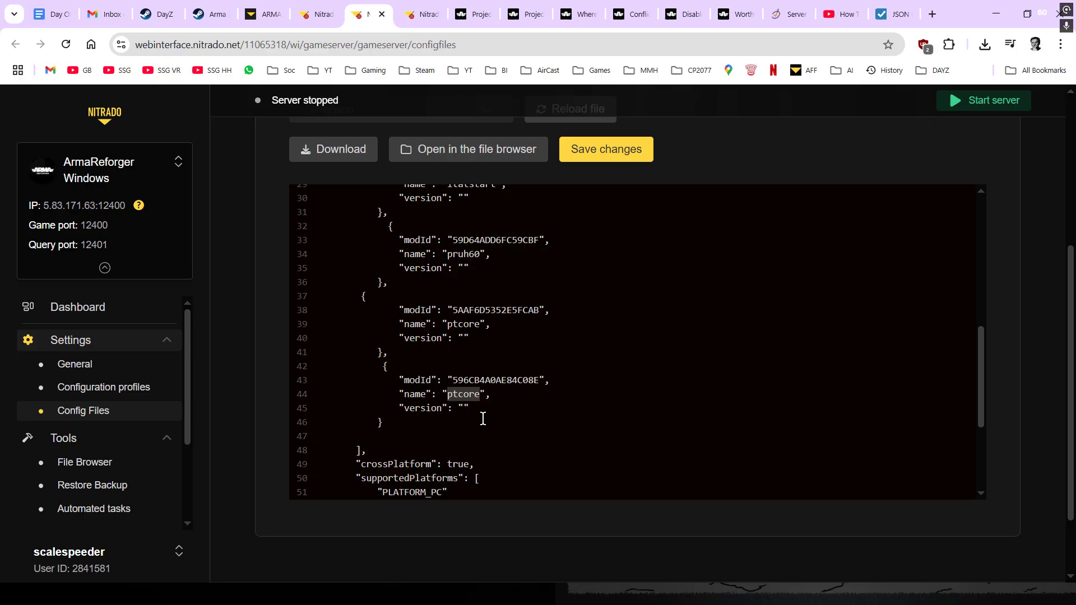
{"action": "type", "text": "worthyisle"}
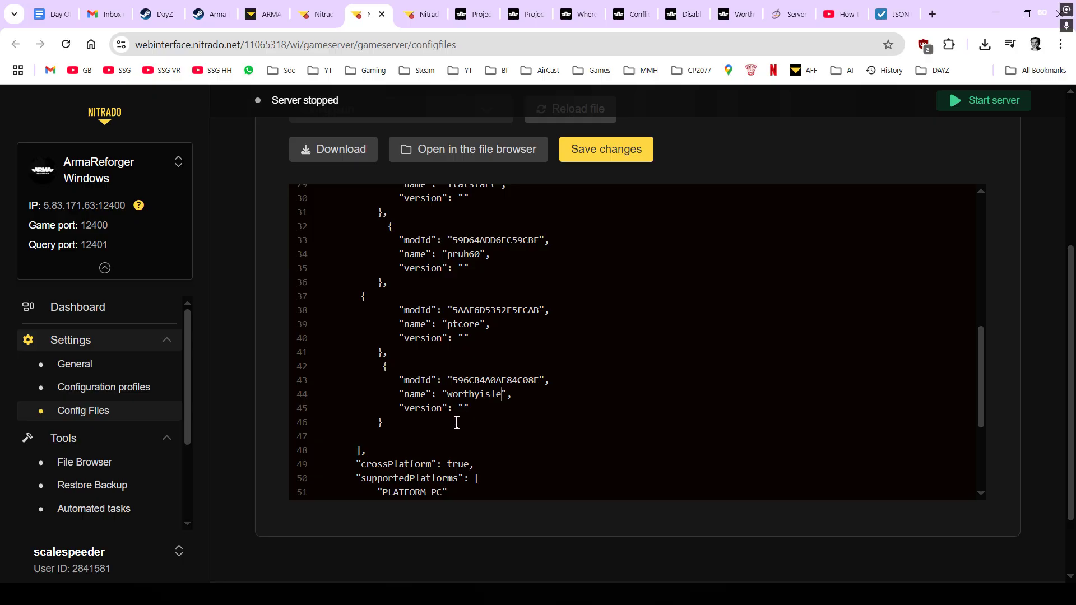
- Locate the scenarioId line in config.json and look up the Worthy Islands scenarios
{"action": "scroll", "coordinate": [540, 335], "scroll_direction": "up", "scroll_amount": 5}
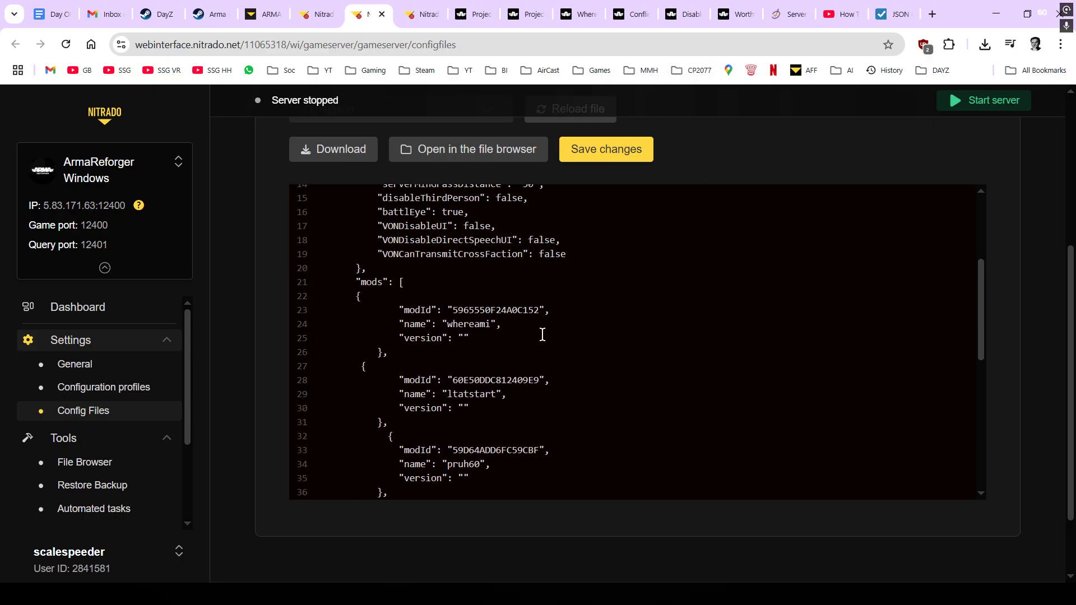
{"action": "scroll", "coordinate": [574, 223], "scroll_direction": "up", "scroll_amount": 2}
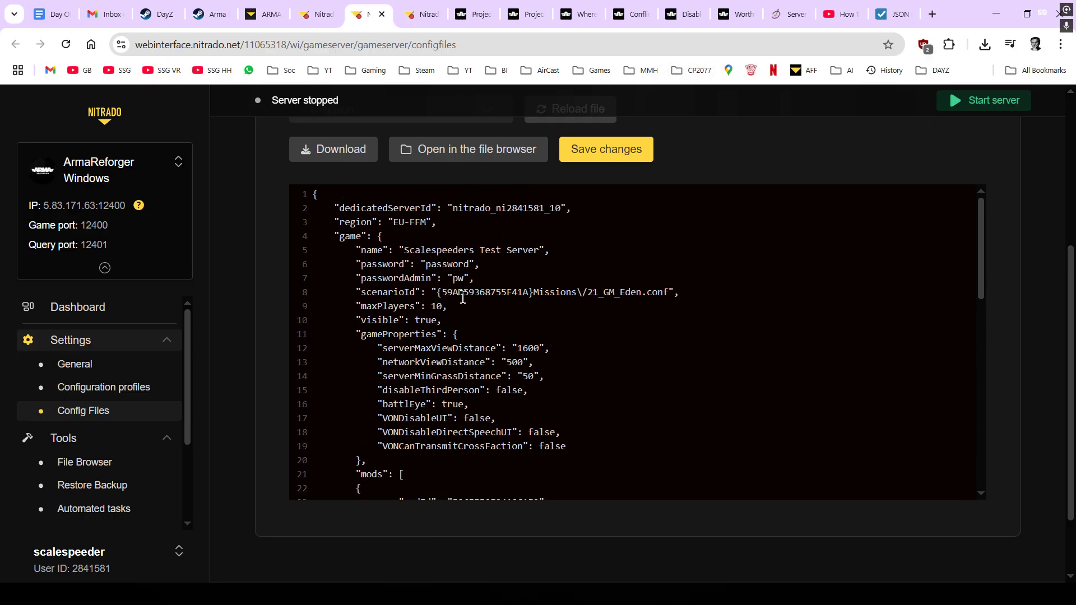
{"action": "left_click_drag", "start_coordinate": [354, 292], "coordinate": [686, 292]}
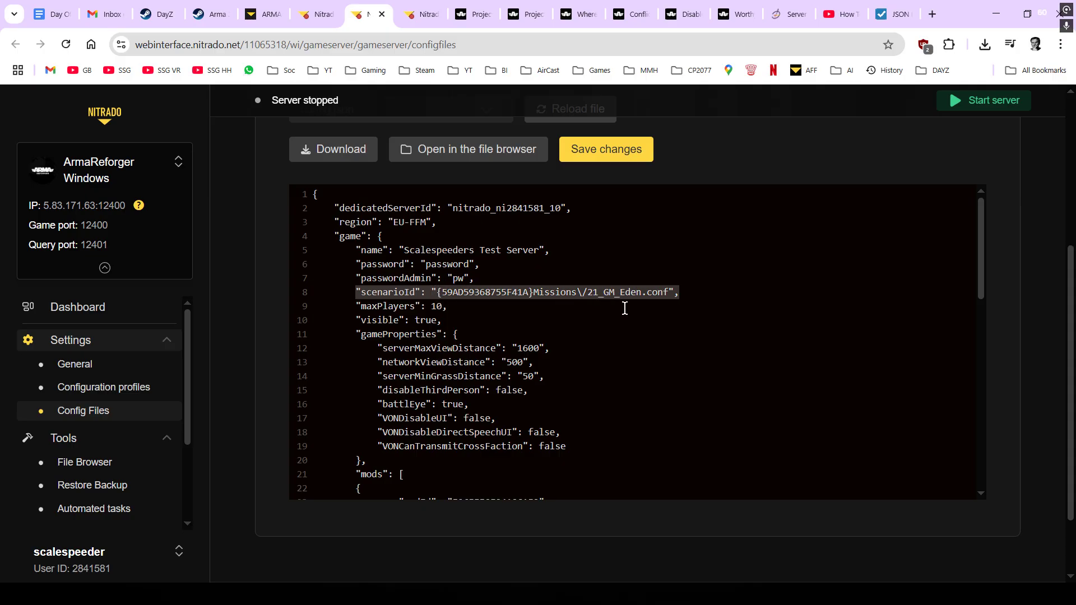
{"action": "left_click", "coordinate": [737, 14]}
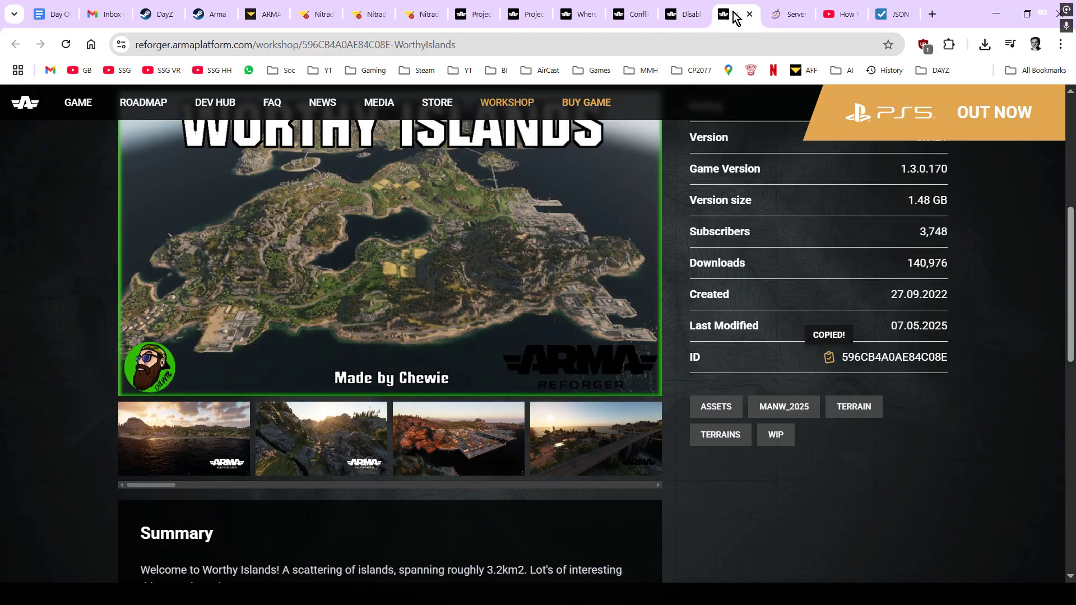
{"action": "scroll", "coordinate": [466, 410], "scroll_direction": "up", "scroll_amount": 5}
{"action": "left_click", "coordinate": [193, 413]}
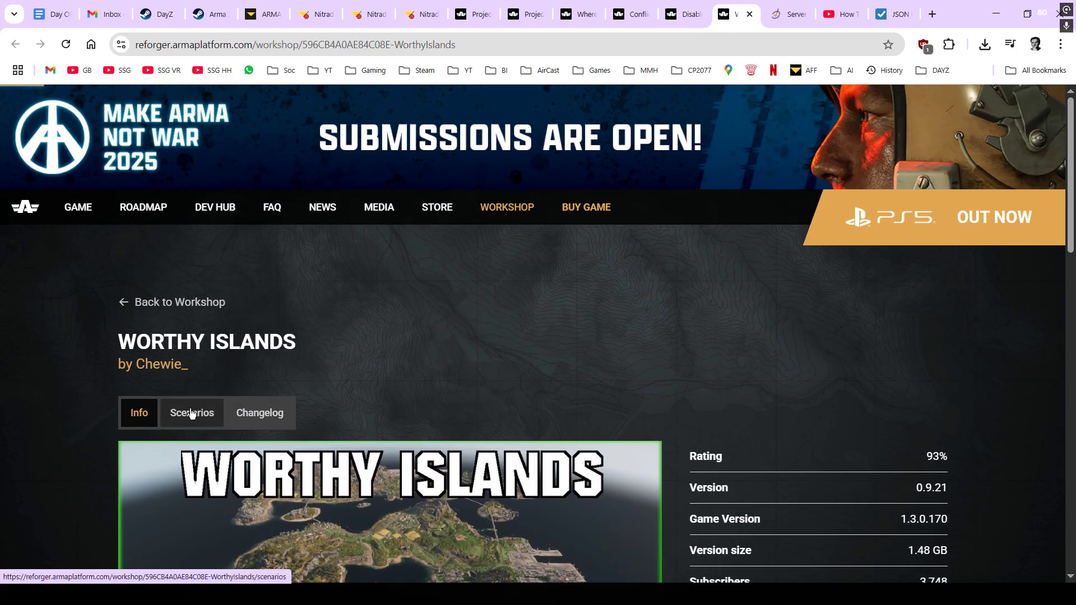
{"action": "scroll", "coordinate": [418, 405], "scroll_direction": "down", "scroll_amount": 7}
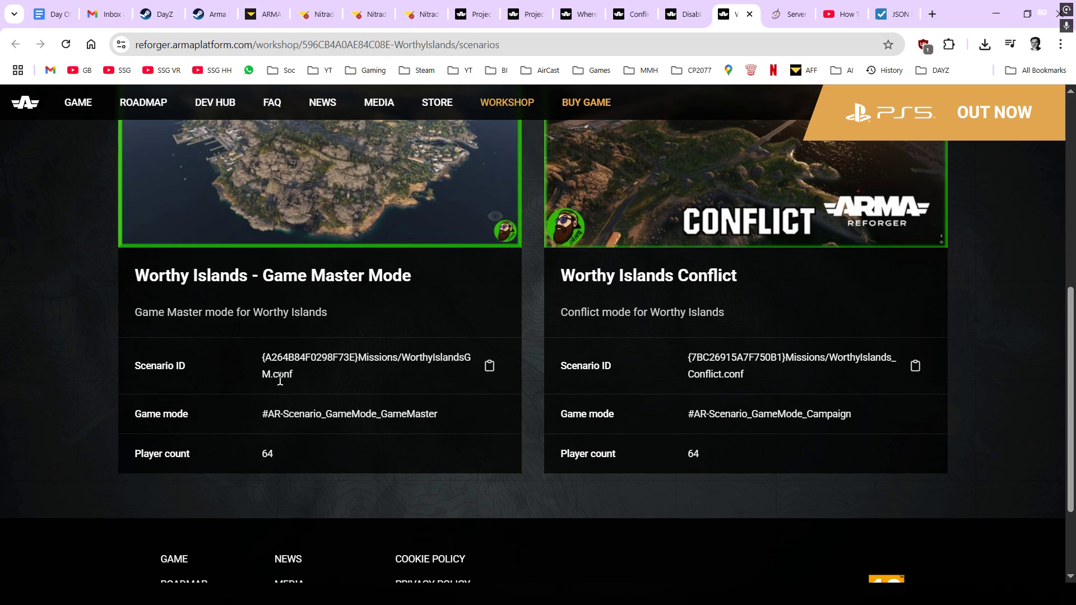
{"action": "left_click", "coordinate": [370, 17]}
{"action": "left_click", "coordinate": [522, 307]}
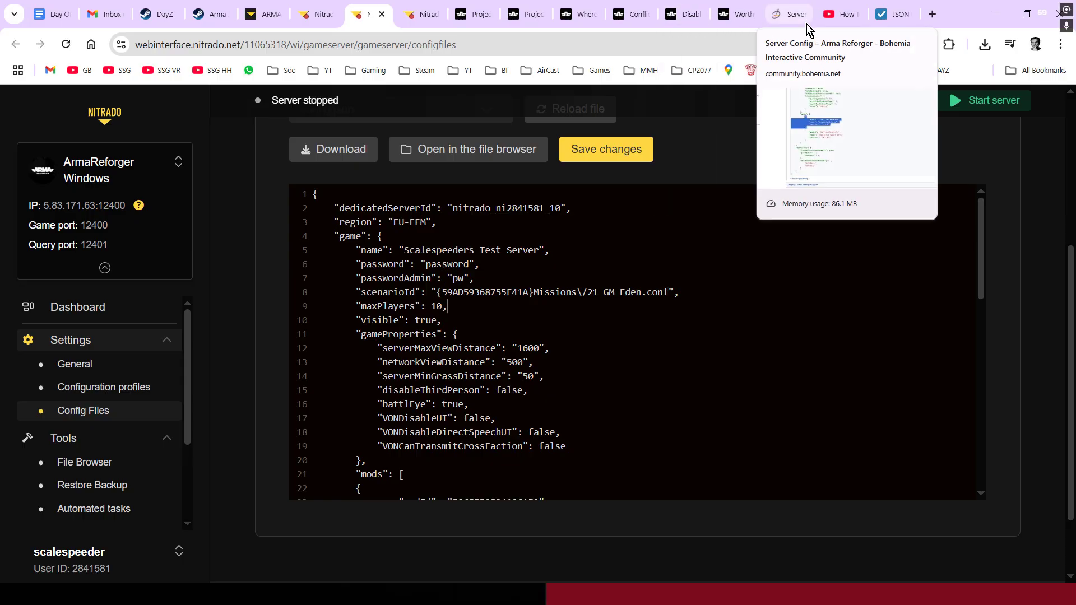
- Replace scenarioId with {A264B84F0298F73E}Missions/WorthyIslandsGM.conf and save the config file
{"action": "left_click", "coordinate": [730, 15]}
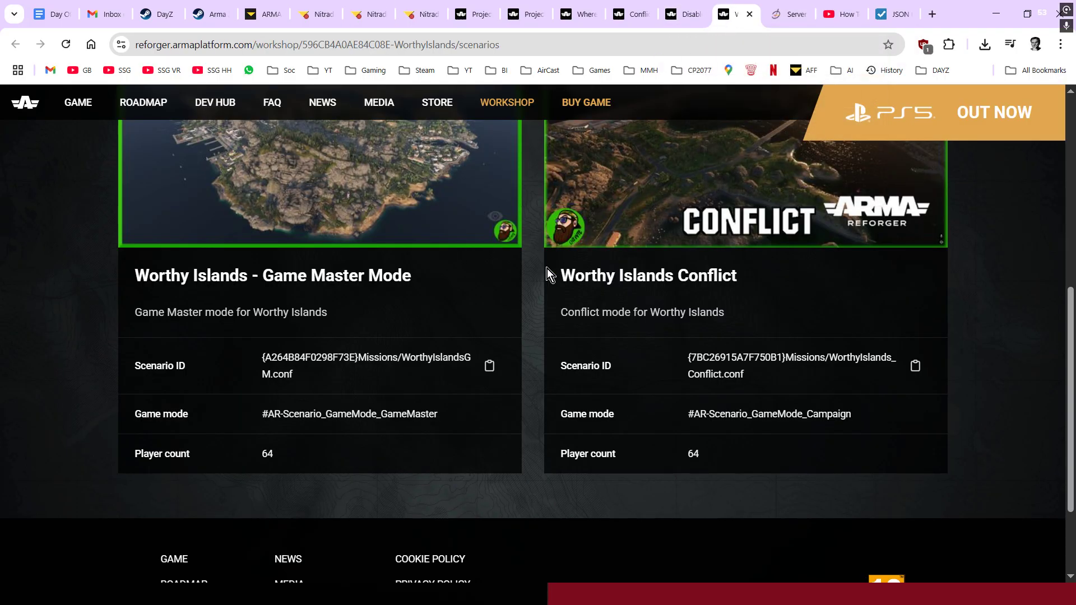
{"action": "left_click", "coordinate": [490, 368]}
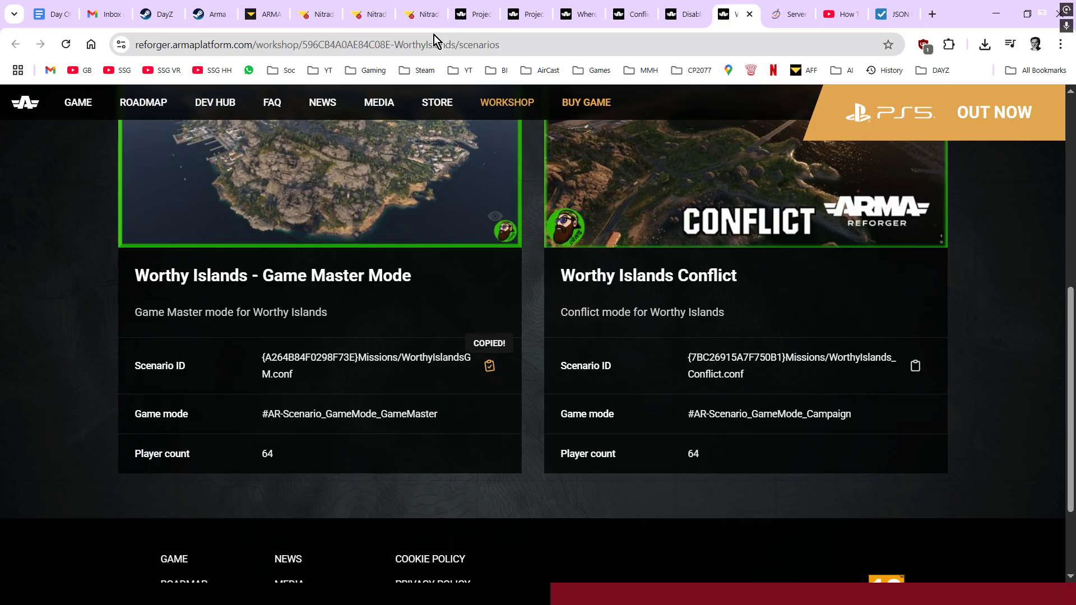
{"action": "left_click", "coordinate": [369, 15]}
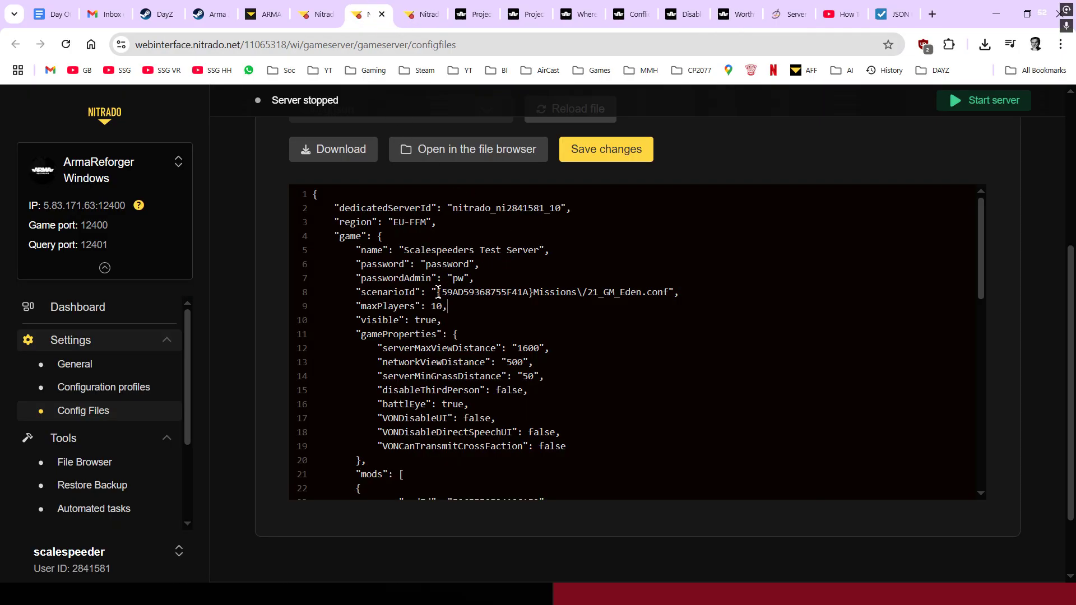
{"action": "left_click_drag", "start_coordinate": [439, 294], "coordinate": [673, 293]}
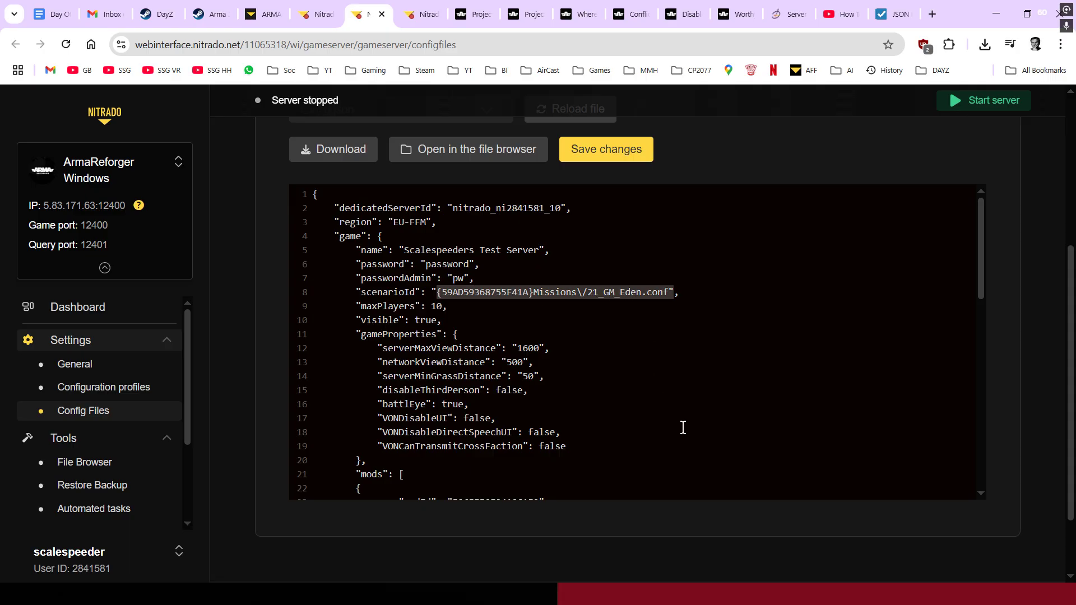
{"action": "left_click", "coordinate": [673, 292]}
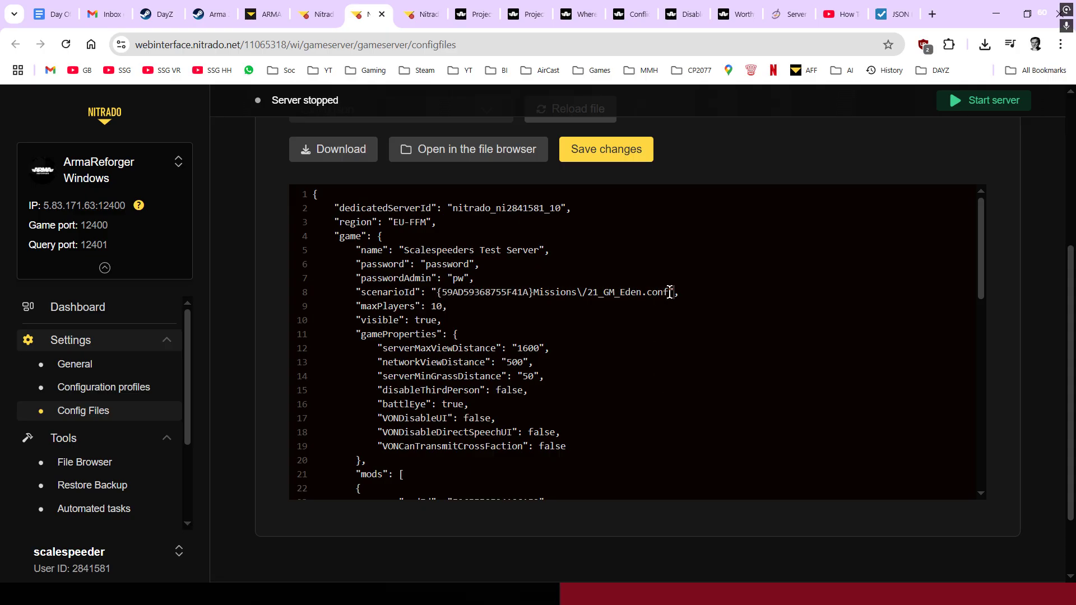
{"action": "left_click_drag", "start_coordinate": [673, 292], "coordinate": [439, 294]}
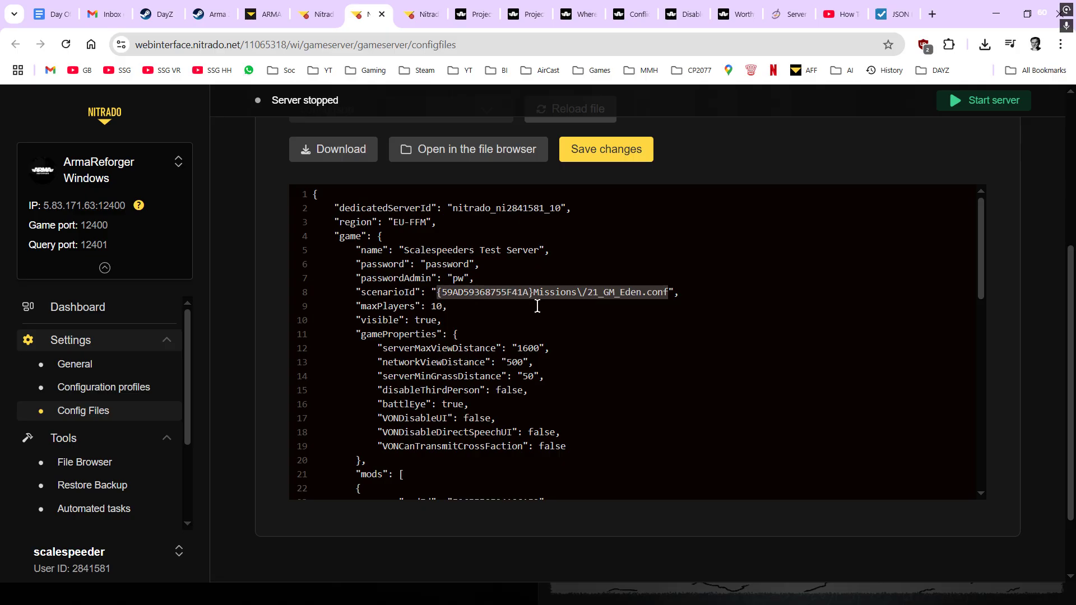
{"action": "key", "text": "ctrl+v"}
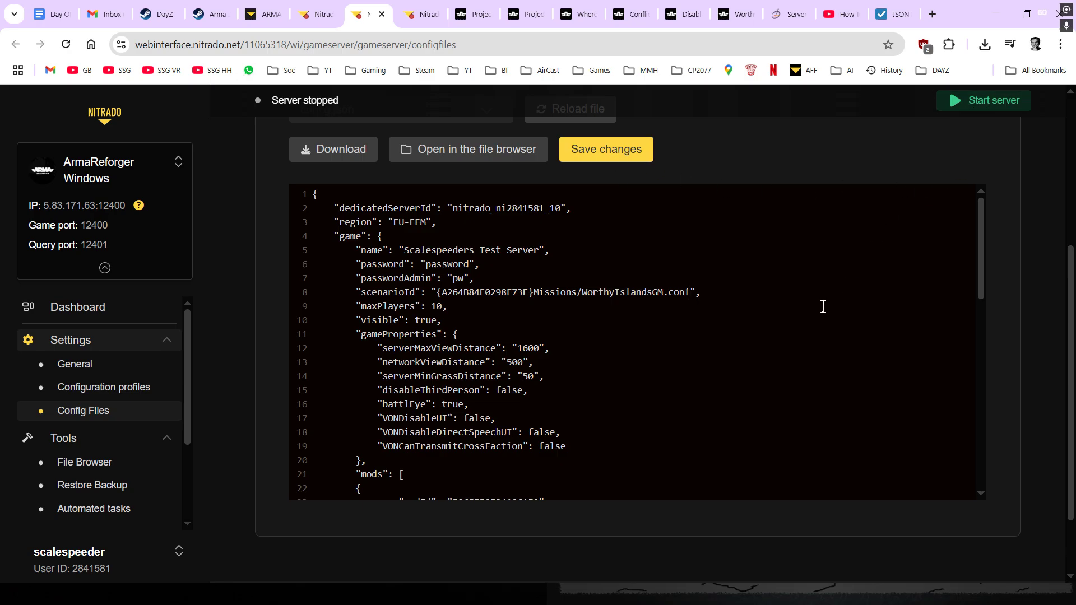
{"action": "left_click", "coordinate": [619, 149]}
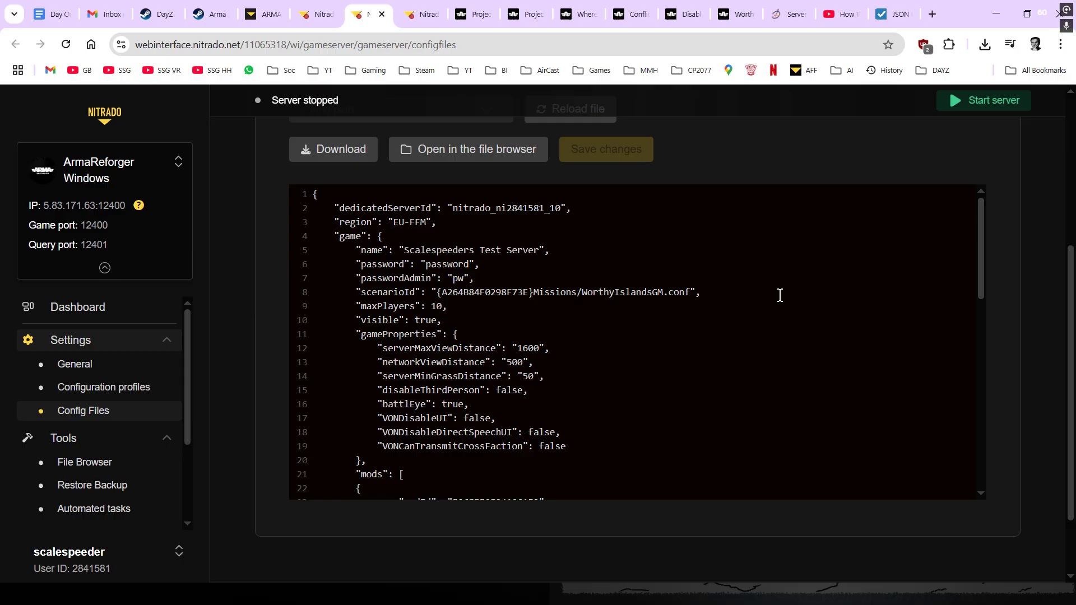
{"action": "scroll", "coordinate": [646, 379], "scroll_direction": "down", "scroll_amount": 1}
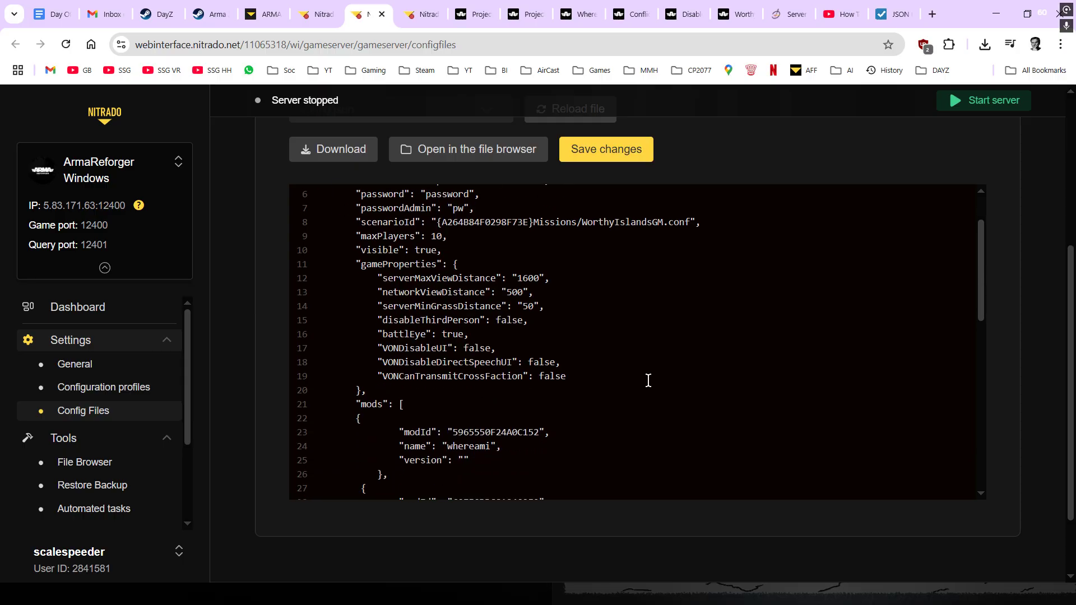
{"action": "scroll", "coordinate": [646, 379], "scroll_direction": "up", "scroll_amount": 1}
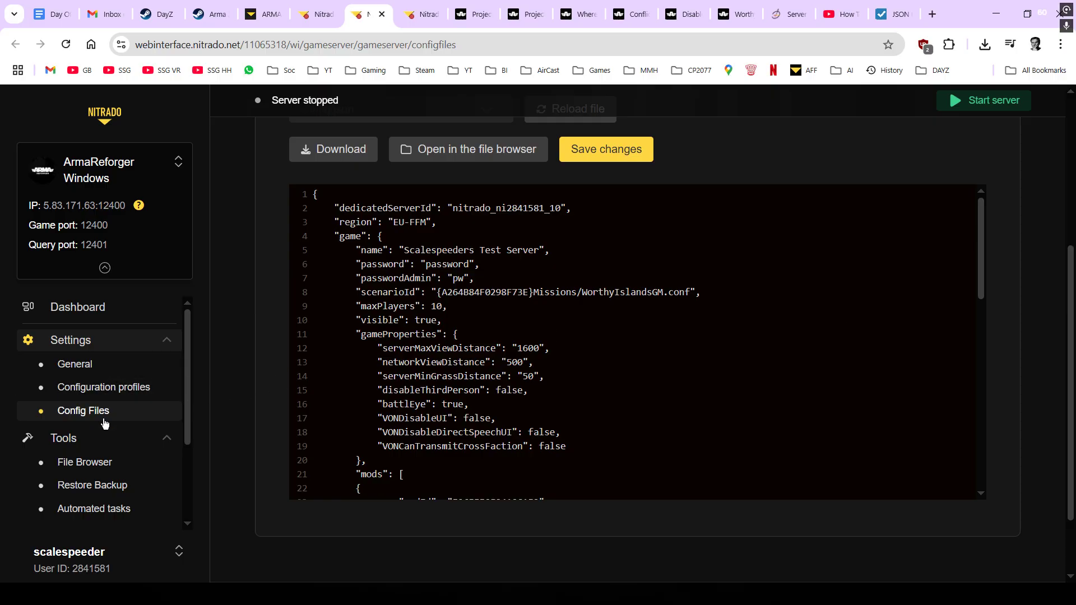
- Create a new configuration profile named worthy-islands
{"action": "left_click", "coordinate": [111, 389]}
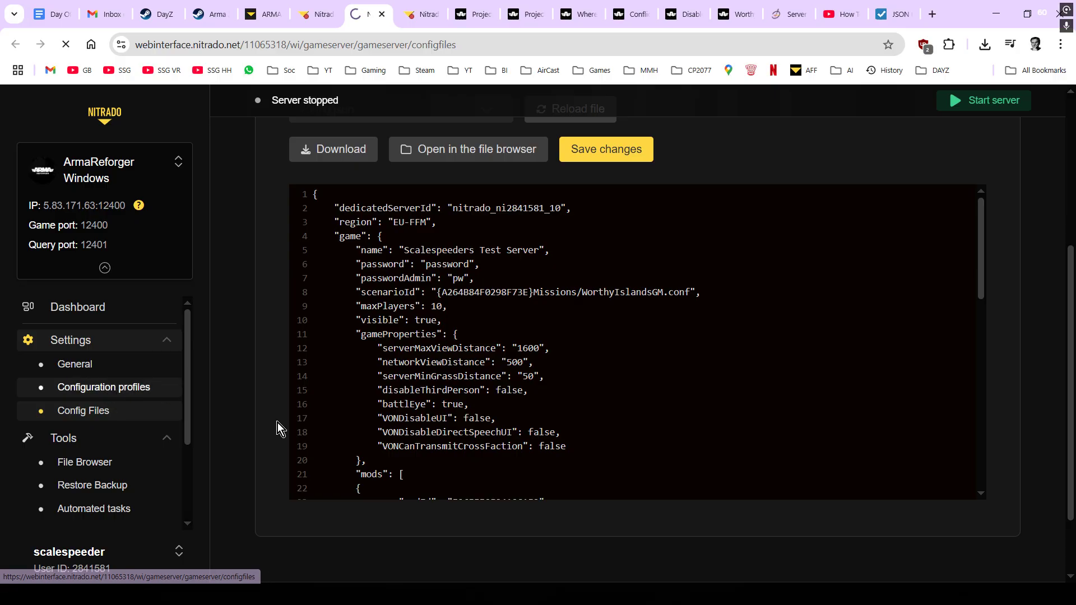
{"action": "scroll", "coordinate": [368, 428], "scroll_direction": "down", "scroll_amount": 2}
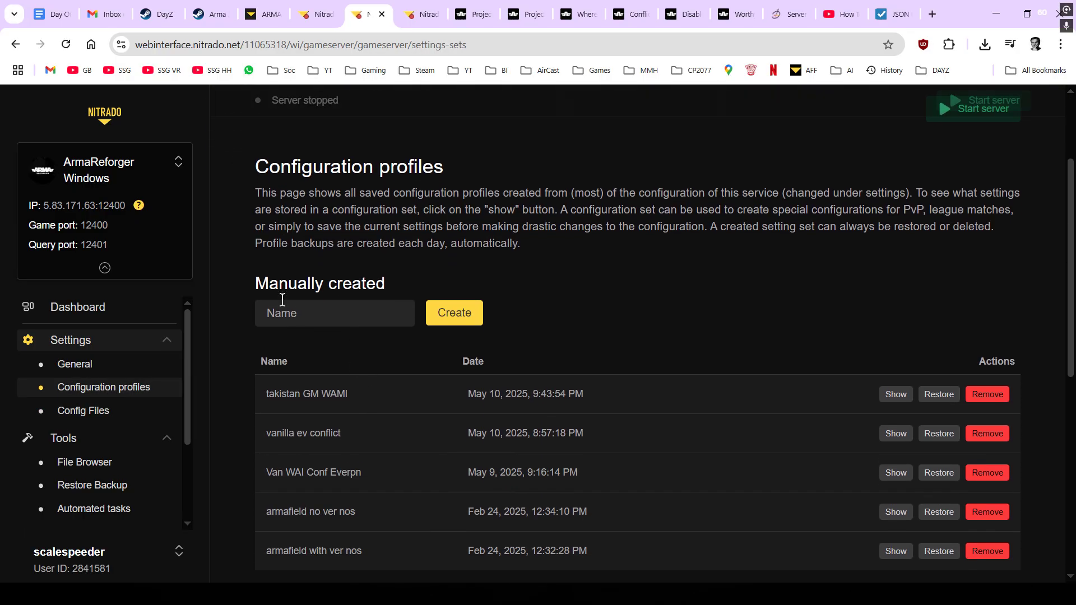
{"action": "left_click", "coordinate": [322, 316]}
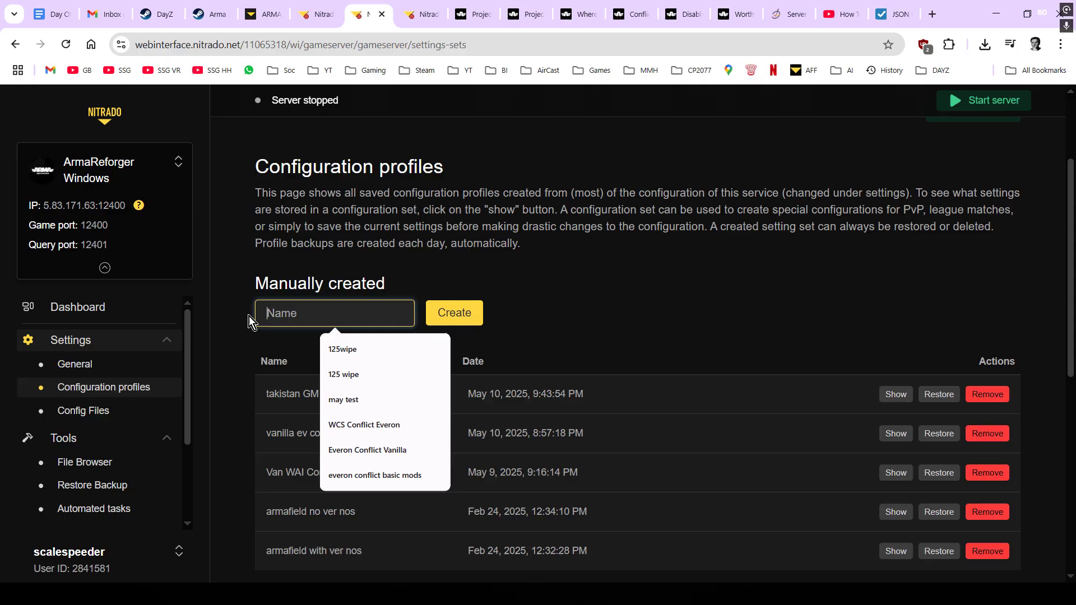
{"action": "type", "text": "worthy"}
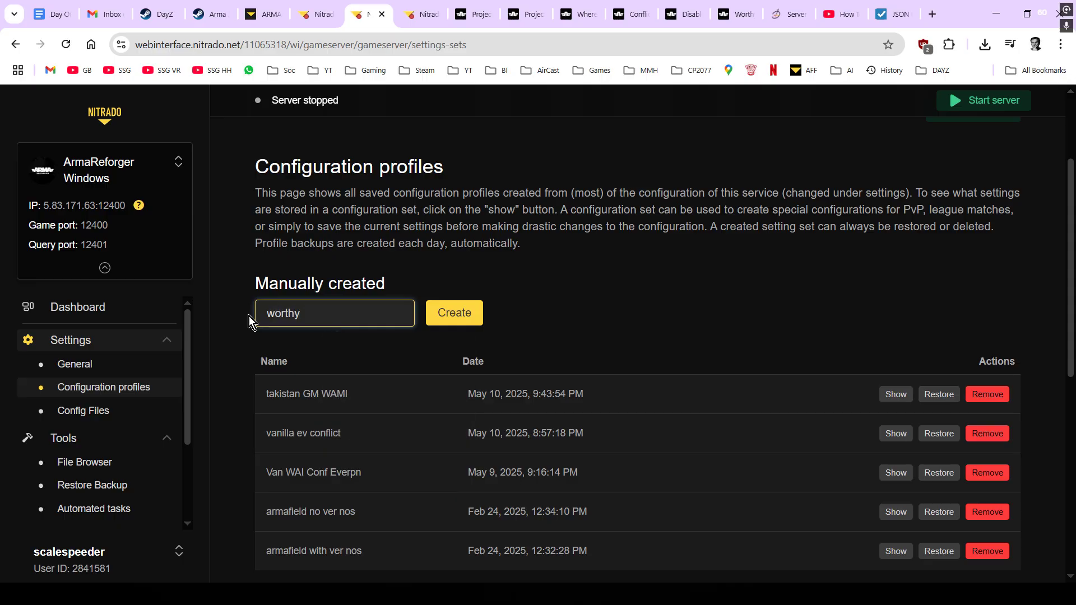
{"action": "type", "text": "-islands"}
{"action": "left_click", "coordinate": [454, 312]}
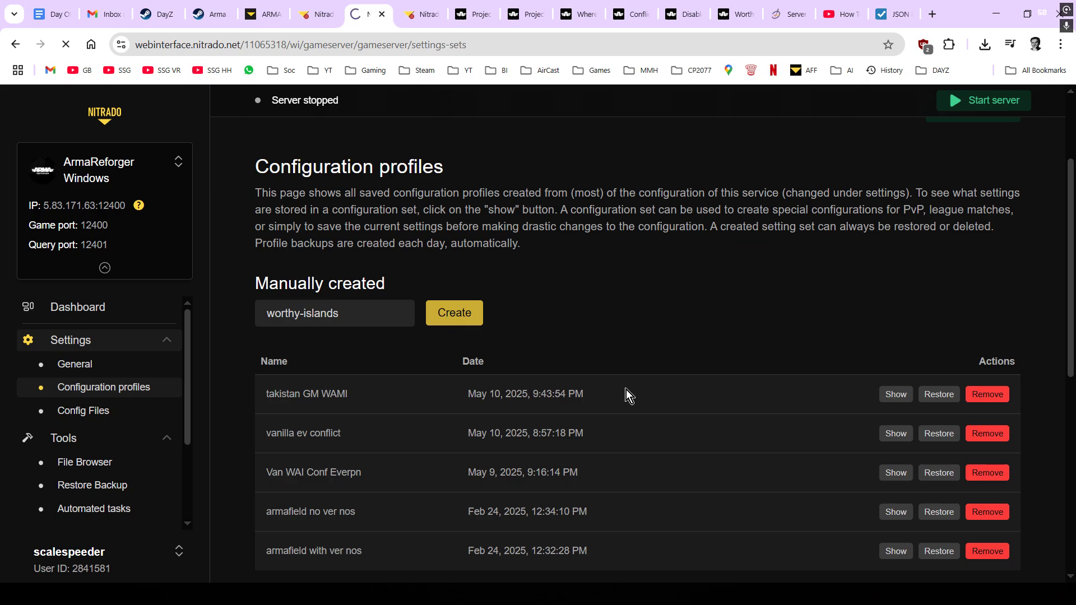
- Expand the profiles list to confirm worthy-islands appears among the saved profiles
{"action": "scroll", "coordinate": [629, 394], "scroll_direction": "down", "scroll_amount": 4}
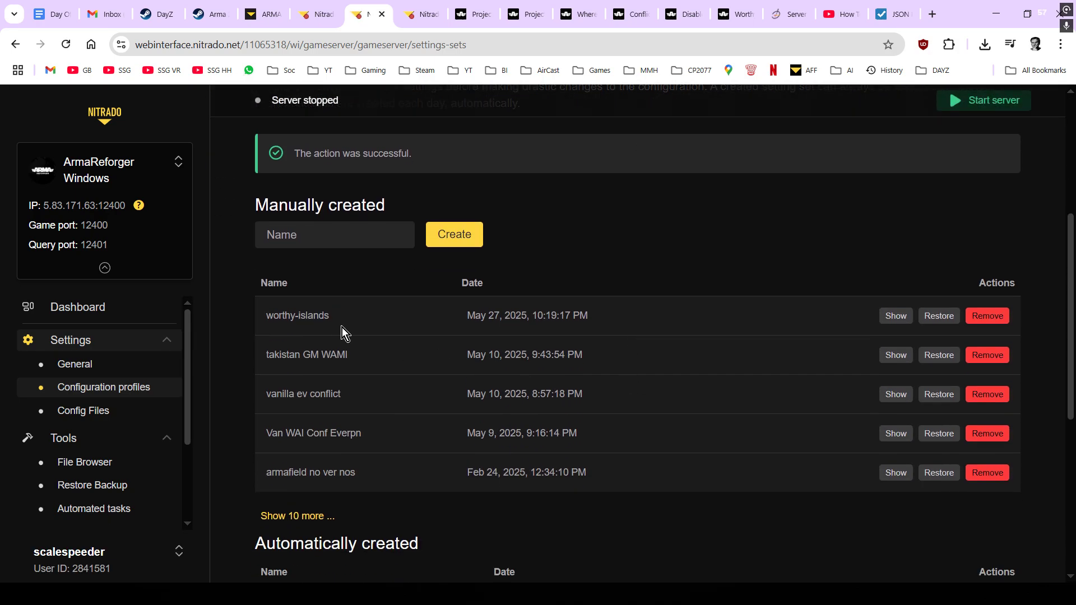
{"action": "left_click", "coordinate": [288, 516]}
{"action": "scroll", "coordinate": [310, 396], "scroll_direction": "down", "scroll_amount": 1}
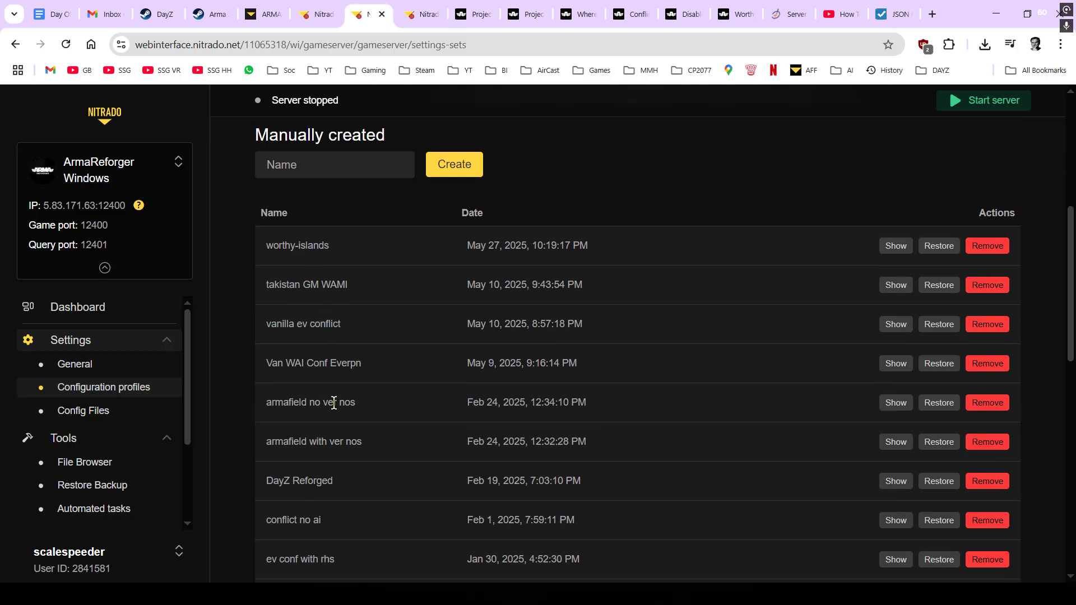
{"action": "scroll", "coordinate": [339, 470], "scroll_direction": "down", "scroll_amount": 1}
{"action": "scroll", "coordinate": [338, 470], "scroll_direction": "down", "scroll_amount": 2}
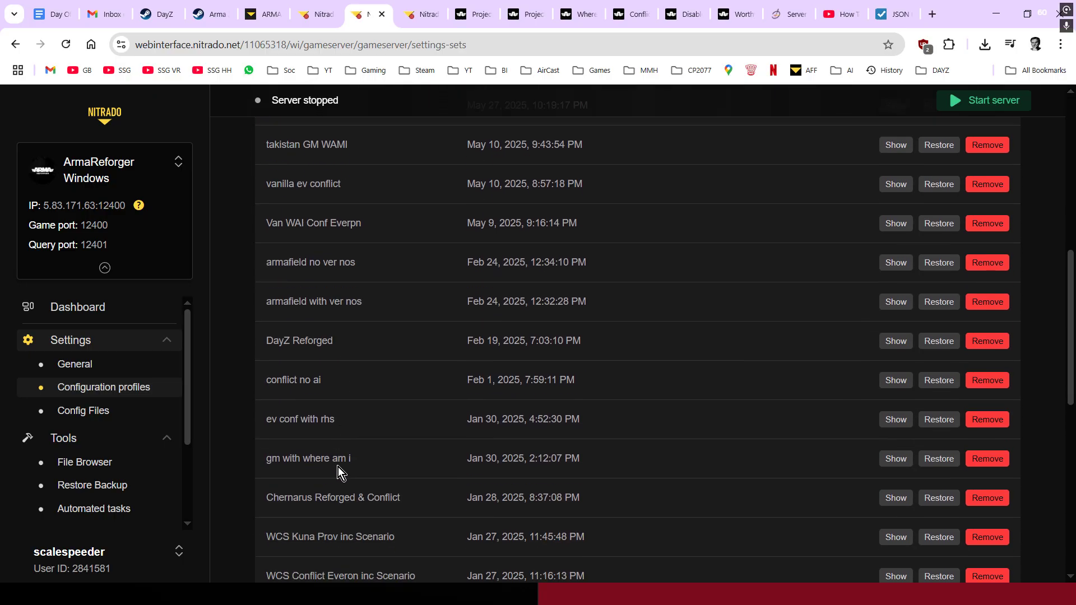
{"action": "scroll", "coordinate": [334, 395], "scroll_direction": "up", "scroll_amount": 2}
{"action": "scroll", "coordinate": [346, 458], "scroll_direction": "up", "scroll_amount": 3}
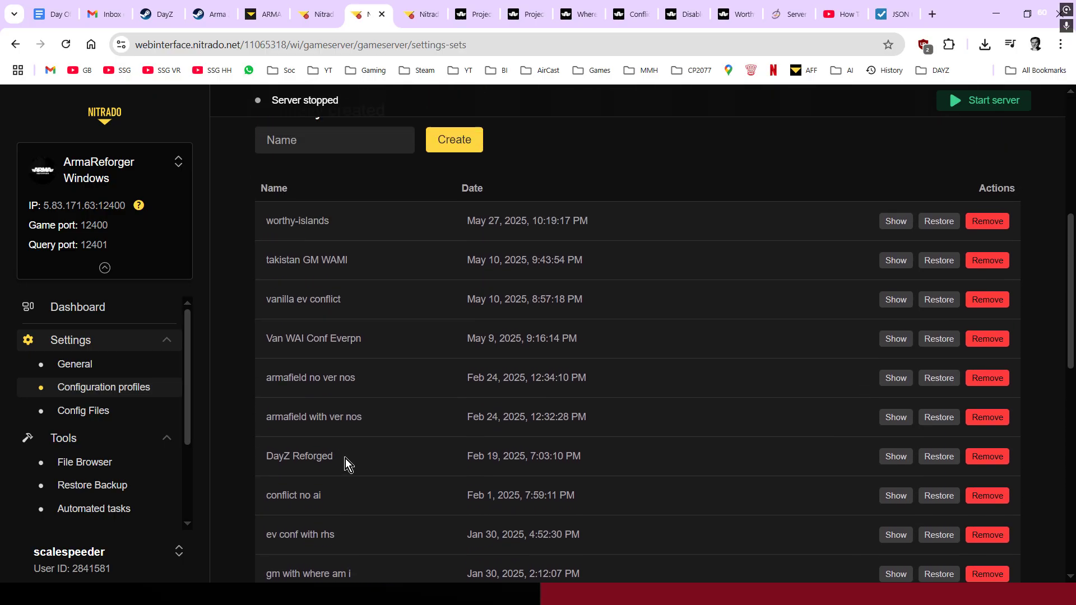
{"action": "scroll", "coordinate": [353, 353], "scroll_direction": "down", "scroll_amount": 1}
{"action": "scroll", "coordinate": [356, 363], "scroll_direction": "up", "scroll_amount": 1}
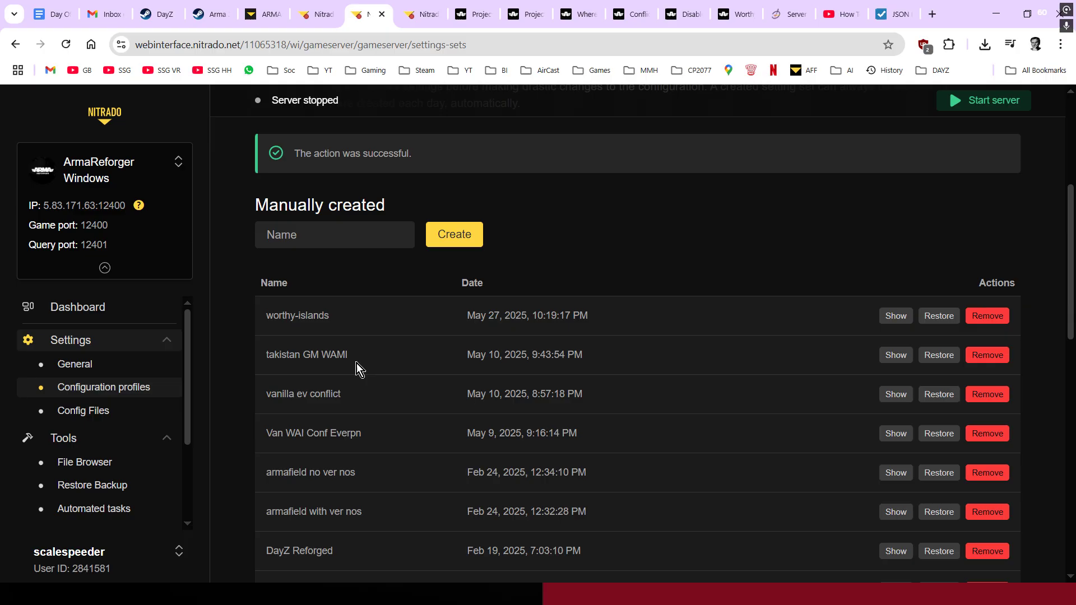
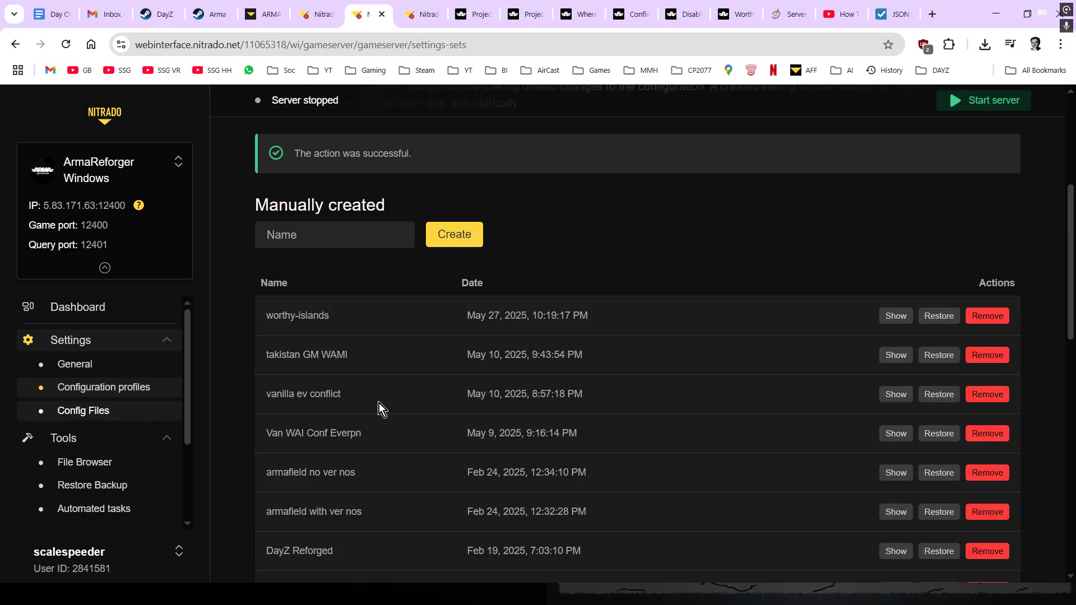
- Look through config.json to confirm the Worthy Islands scenario and the mod list
{"action": "scroll", "coordinate": [84, 409], "scroll_direction": "down", "scroll_amount": 2}
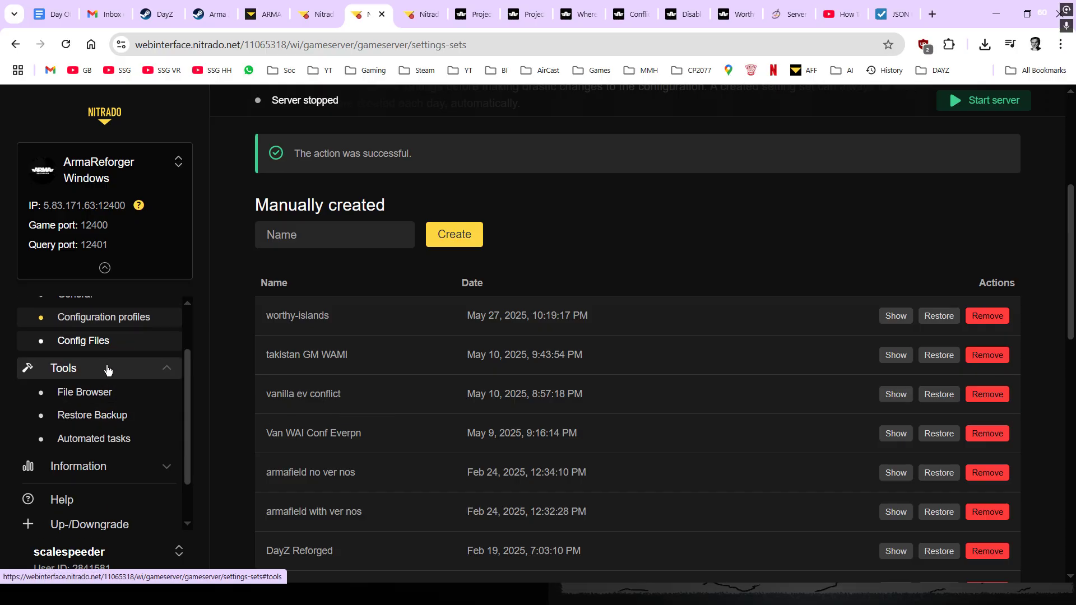
{"action": "left_click", "coordinate": [84, 343]}
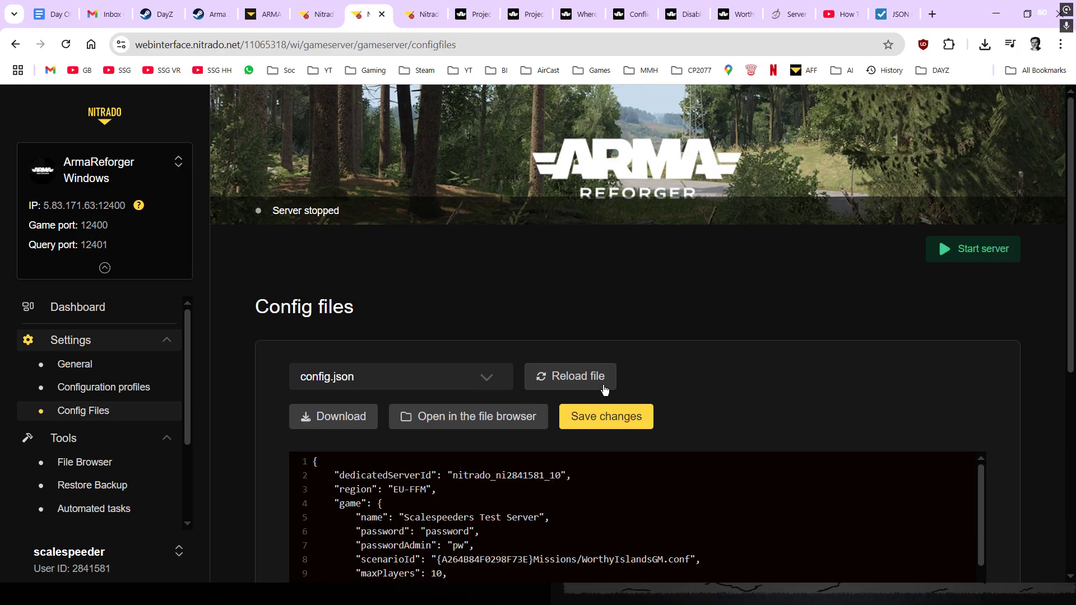
{"action": "scroll", "coordinate": [852, 445], "scroll_direction": "down", "scroll_amount": 1}
{"action": "scroll", "coordinate": [939, 473], "scroll_direction": "up", "scroll_amount": 1}
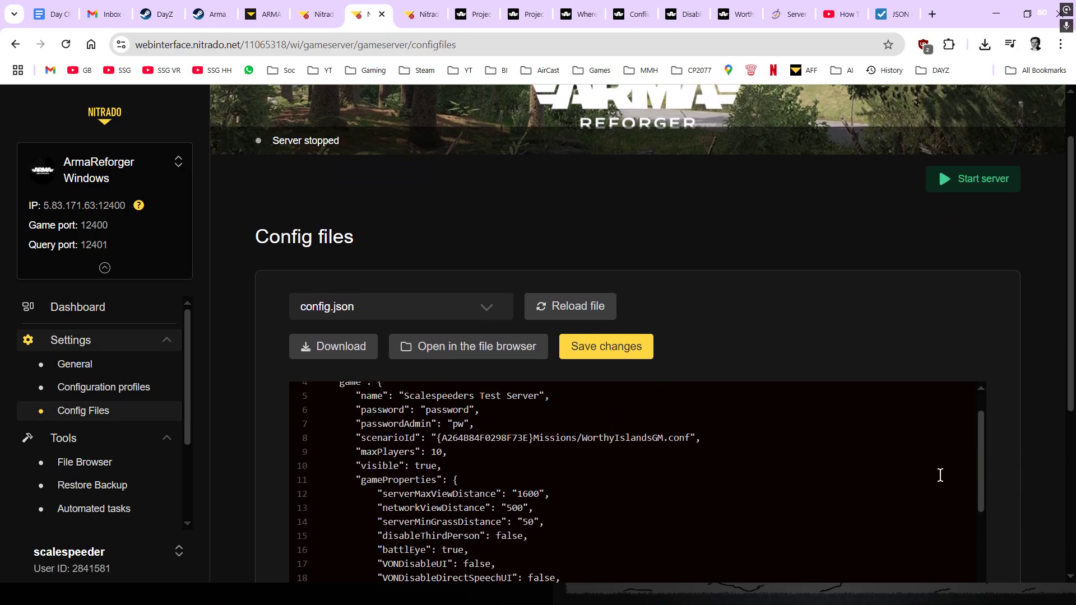
{"action": "scroll", "coordinate": [712, 314], "scroll_direction": "down", "scroll_amount": 3}
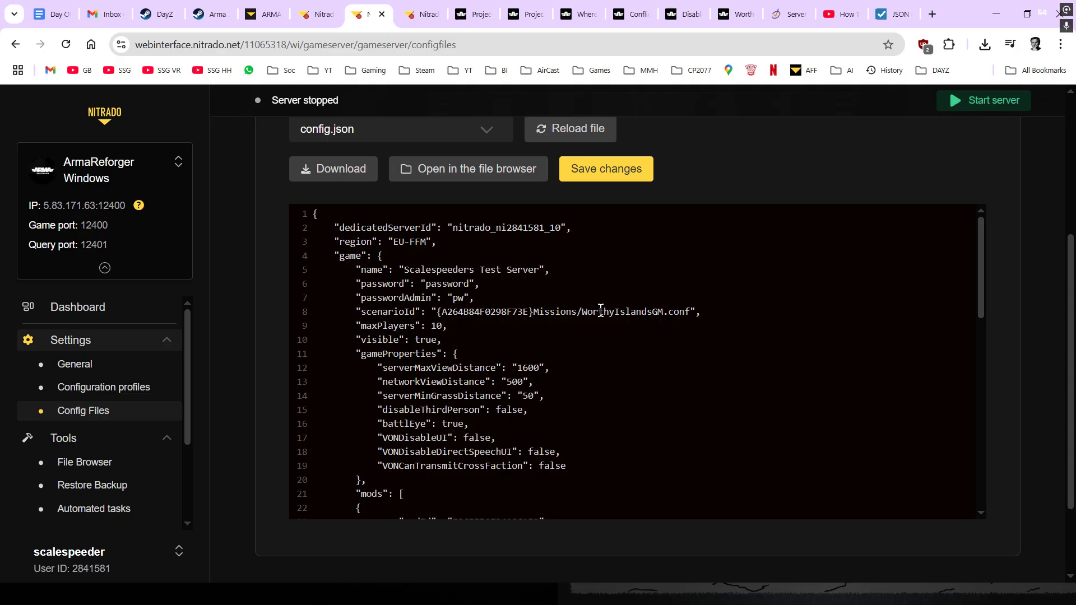
{"action": "scroll", "coordinate": [522, 329], "scroll_direction": "down", "scroll_amount": 1}
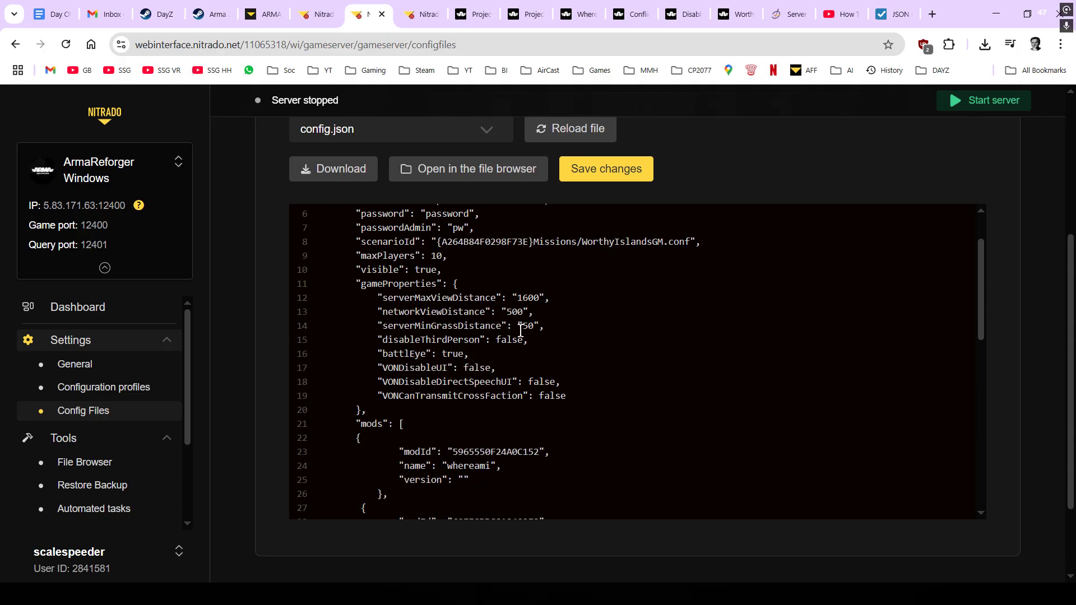
{"action": "scroll", "coordinate": [521, 331], "scroll_direction": "down", "scroll_amount": 3}
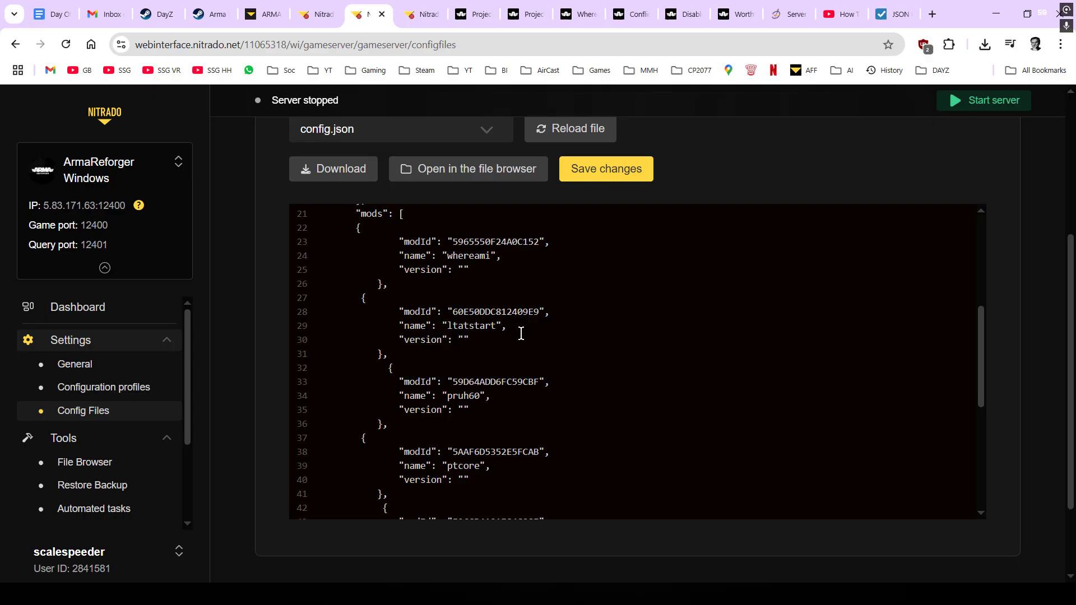
- Start the stopped Arma Reforger server from the Dashboard and confirm the start
{"action": "left_click", "coordinate": [83, 306]}
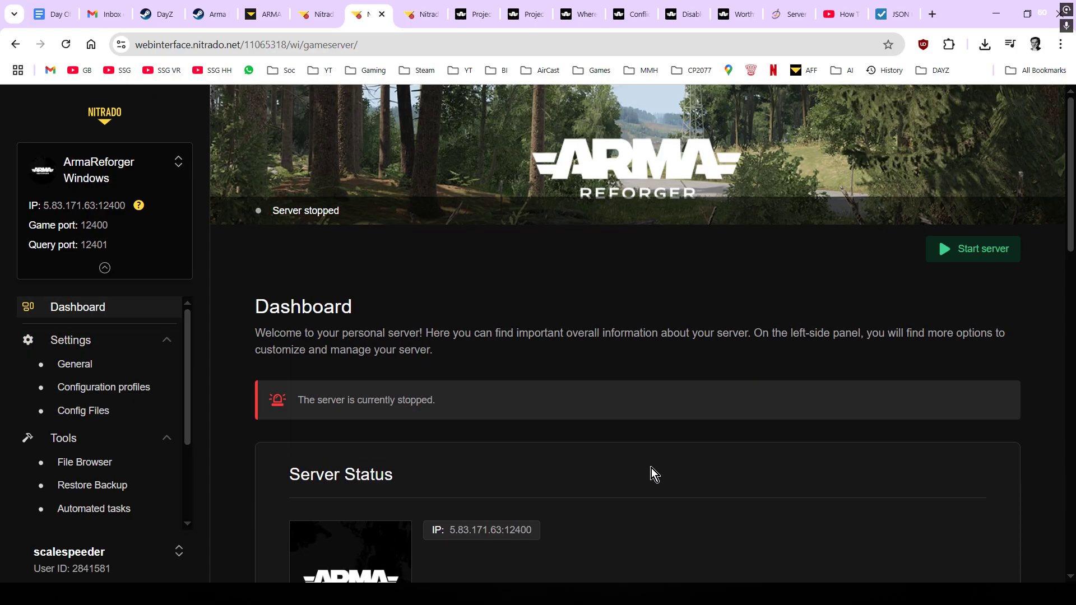
{"action": "left_click", "coordinate": [984, 248]}
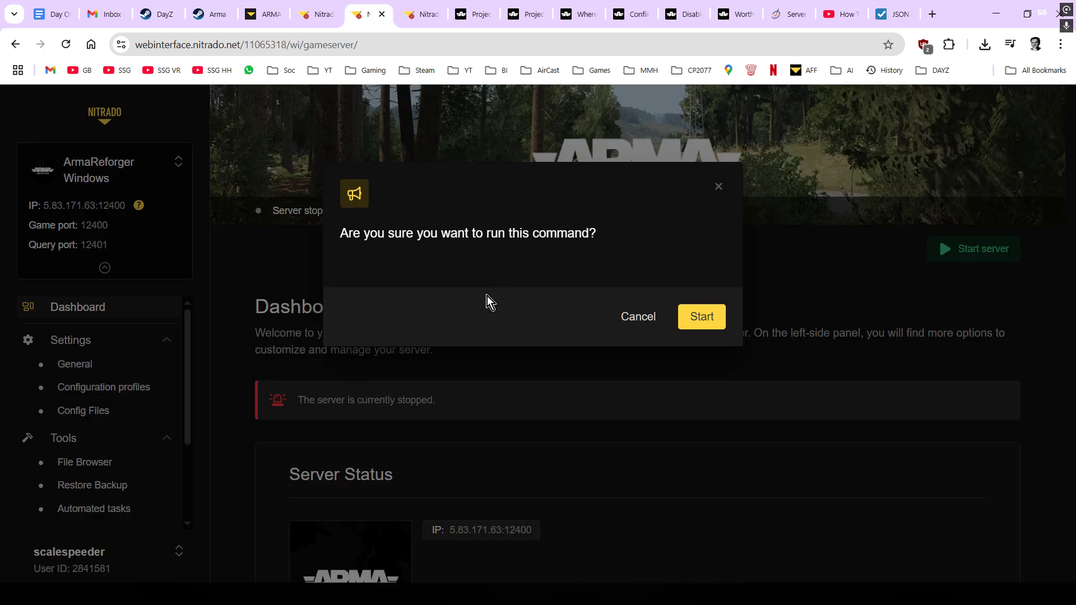
{"action": "left_click", "coordinate": [701, 318]}
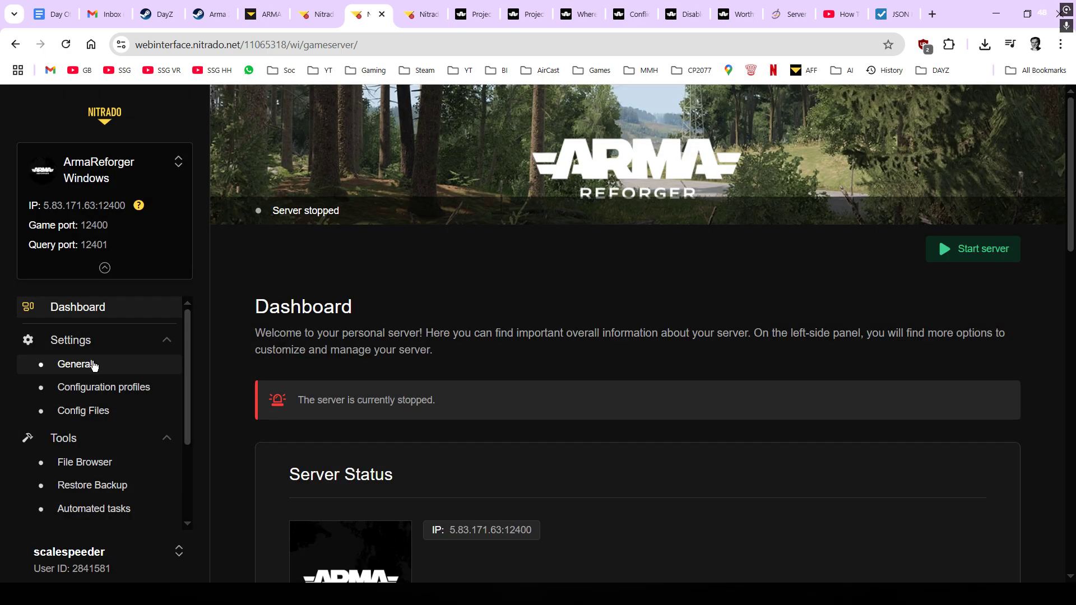
- Open the General settings and select the Workshop API error text for mod 5965550F24A0C152
{"action": "left_click", "coordinate": [95, 365]}
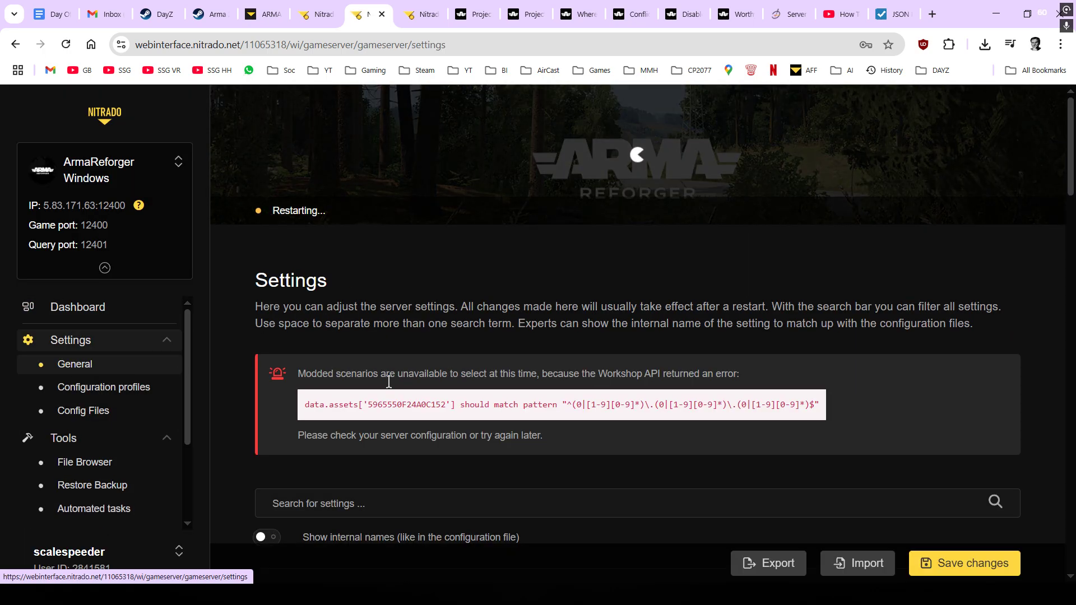
{"action": "scroll", "coordinate": [389, 381], "scroll_direction": "down", "scroll_amount": 1}
{"action": "left_click_drag", "start_coordinate": [305, 335], "coordinate": [832, 346]}
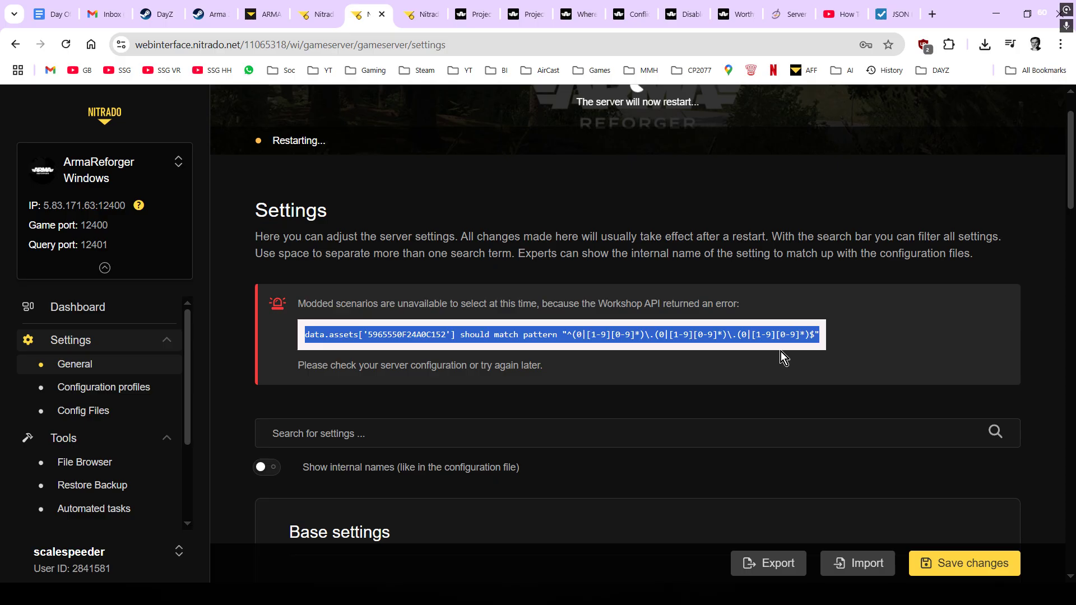
{"action": "left_click", "coordinate": [946, 321]}
- Scroll through the Base settings, then return to config.json under Config files
{"action": "scroll", "coordinate": [882, 335], "scroll_direction": "down", "scroll_amount": 1}
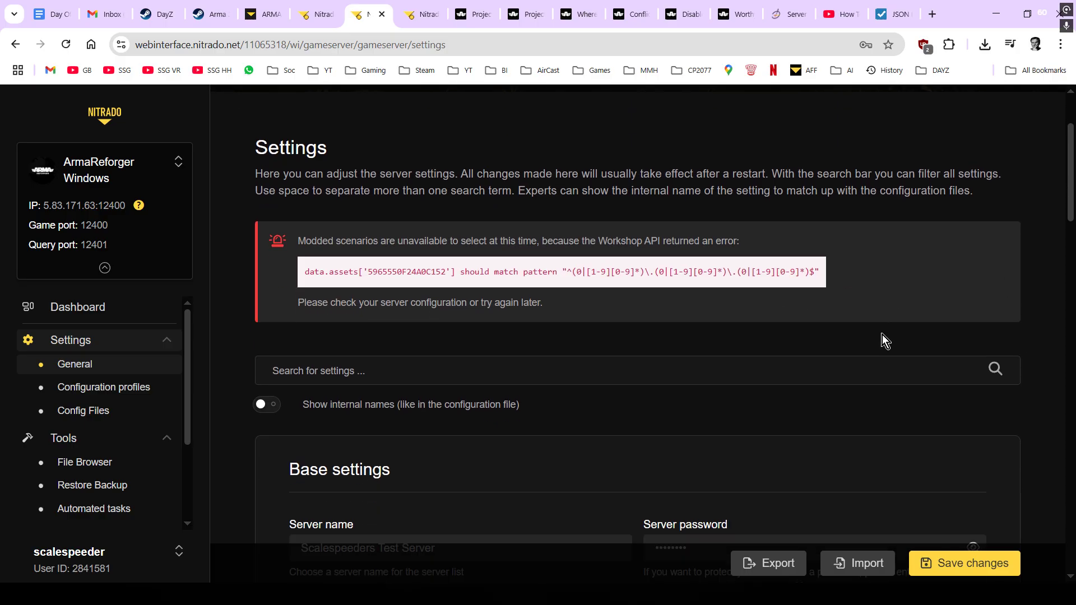
{"action": "scroll", "coordinate": [885, 335], "scroll_direction": "down", "scroll_amount": 6}
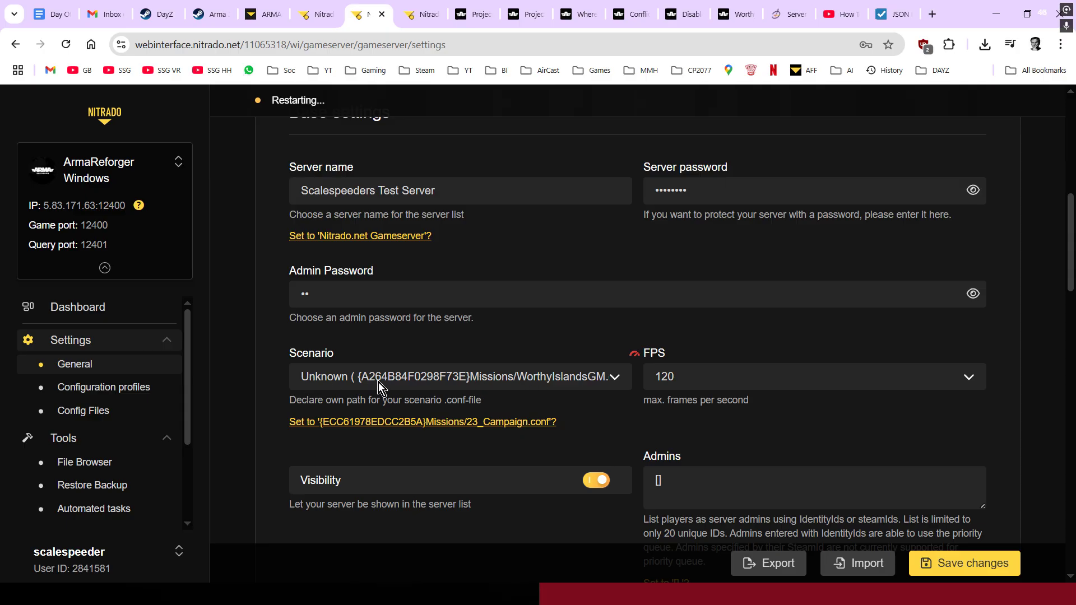
{"action": "scroll", "coordinate": [887, 335], "scroll_direction": "up", "scroll_amount": 6}
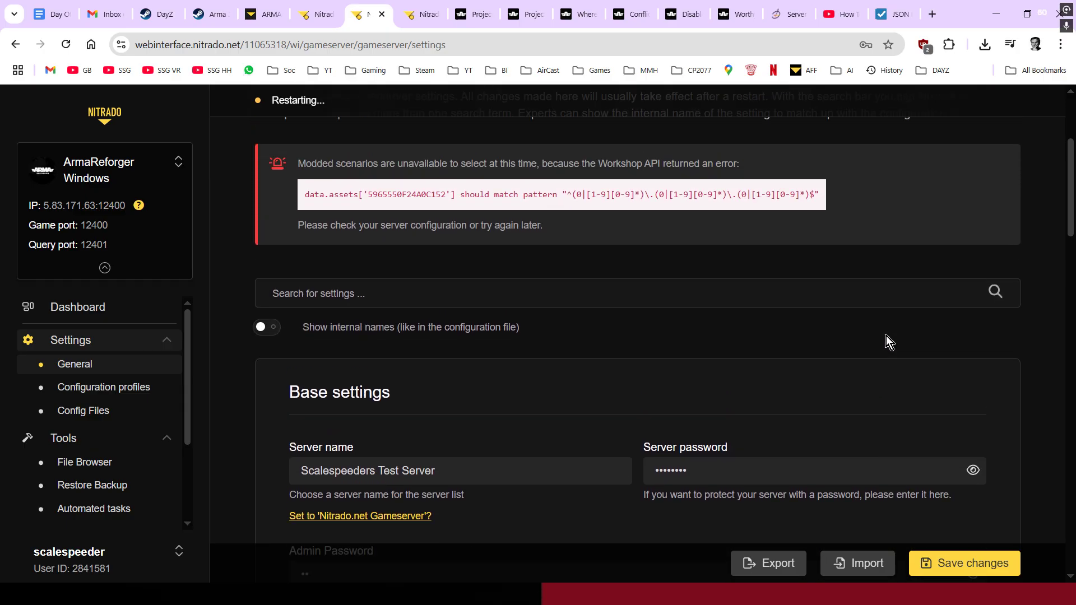
{"action": "scroll", "coordinate": [841, 314], "scroll_direction": "up", "scroll_amount": 2}
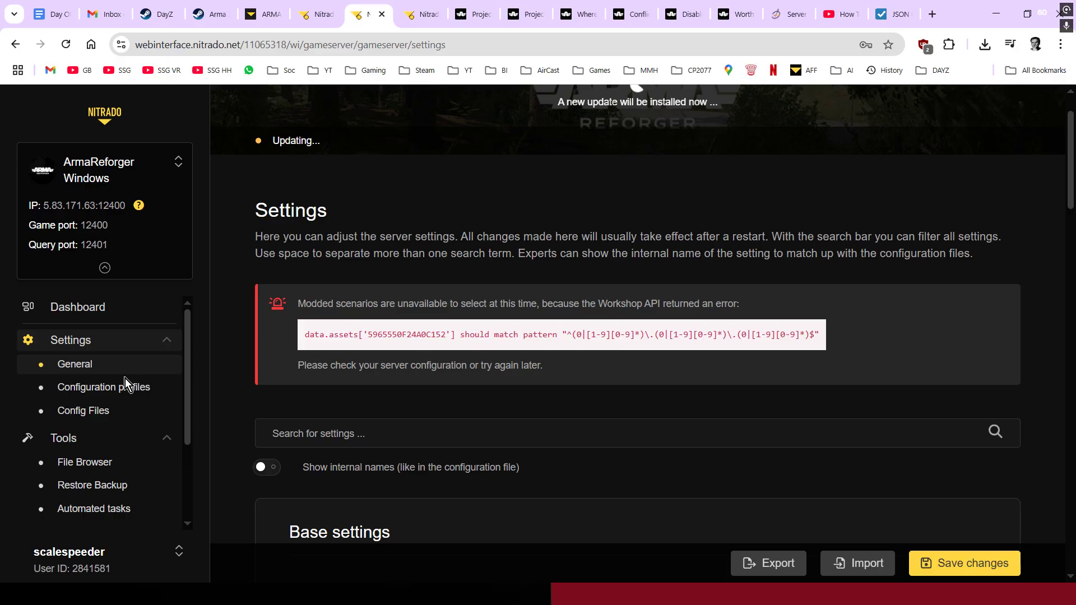
{"action": "left_click", "coordinate": [93, 413]}
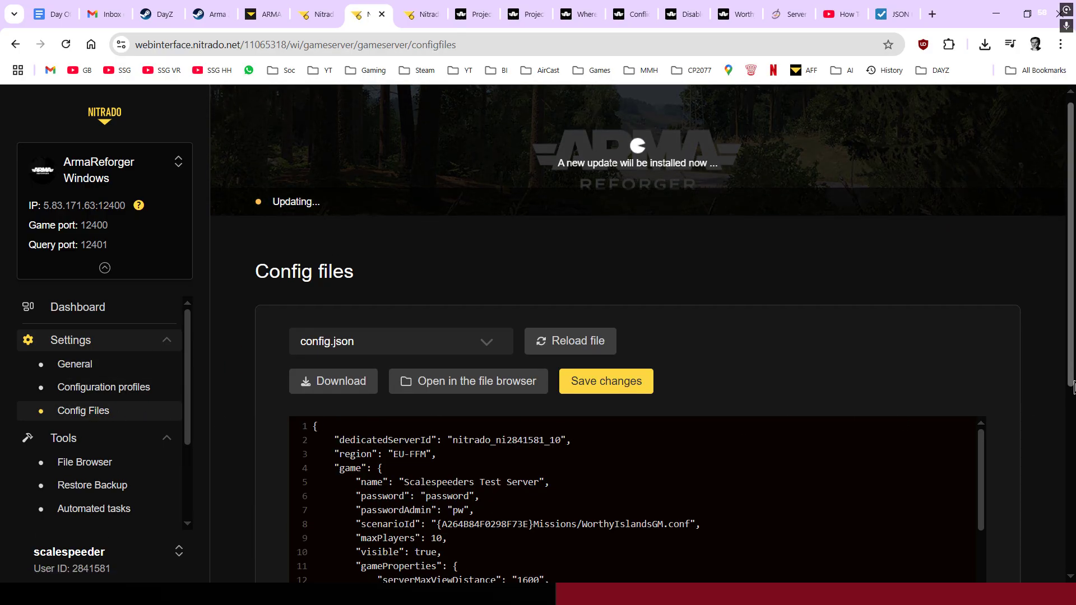
- Check the config.json scenario entry, briefly comparing it with the JSON formatter page
{"action": "scroll", "coordinate": [1074, 387], "scroll_direction": "down", "scroll_amount": 3}
{"action": "scroll", "coordinate": [752, 473], "scroll_direction": "down", "scroll_amount": 3}
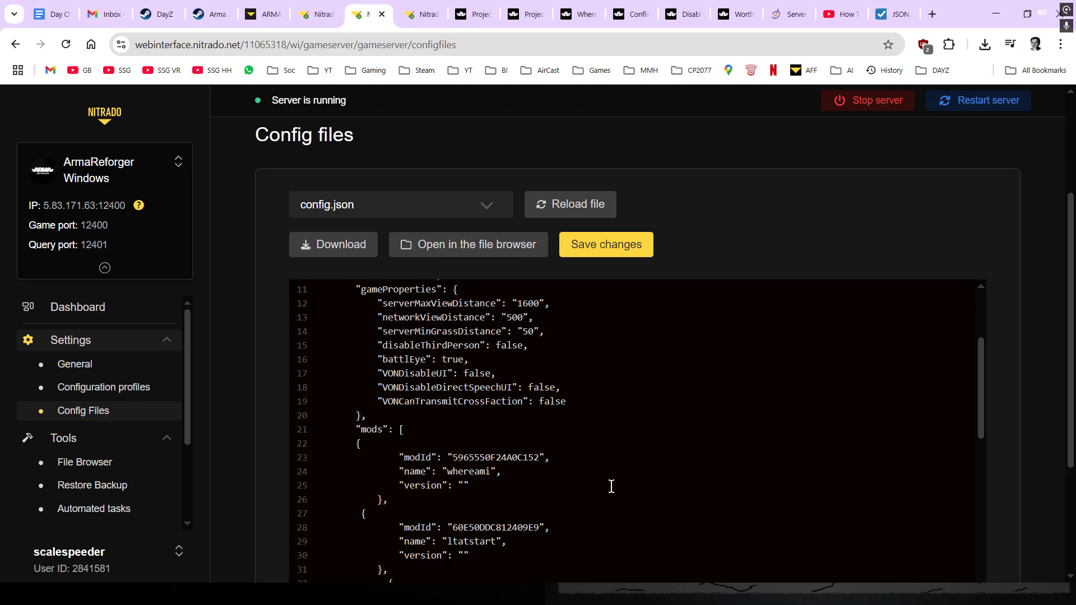
{"action": "scroll", "coordinate": [619, 485], "scroll_direction": "down", "scroll_amount": 3}
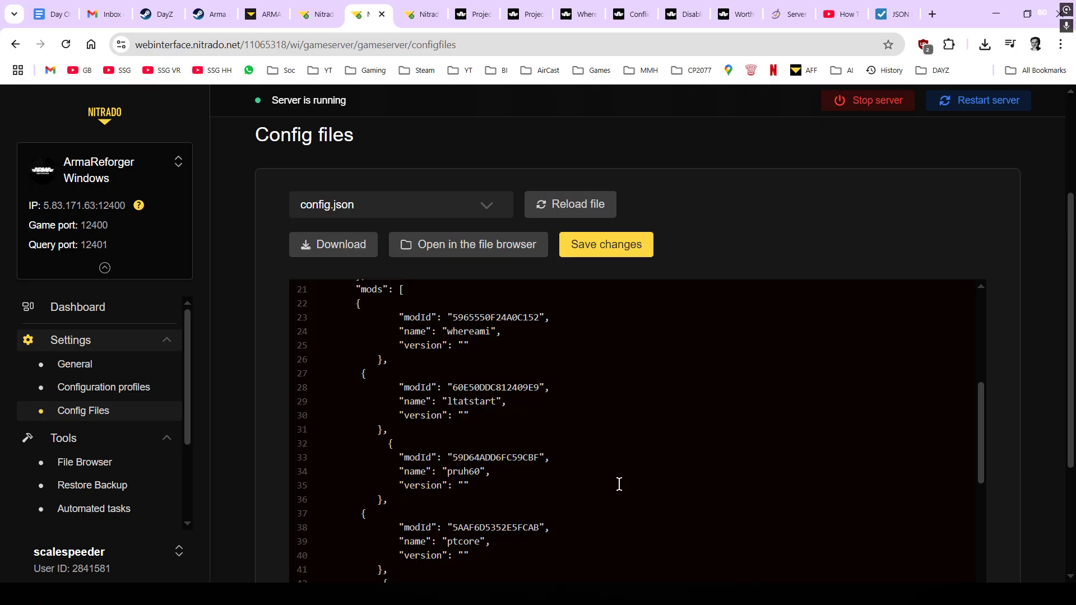
{"action": "scroll", "coordinate": [661, 443], "scroll_direction": "down", "scroll_amount": 1}
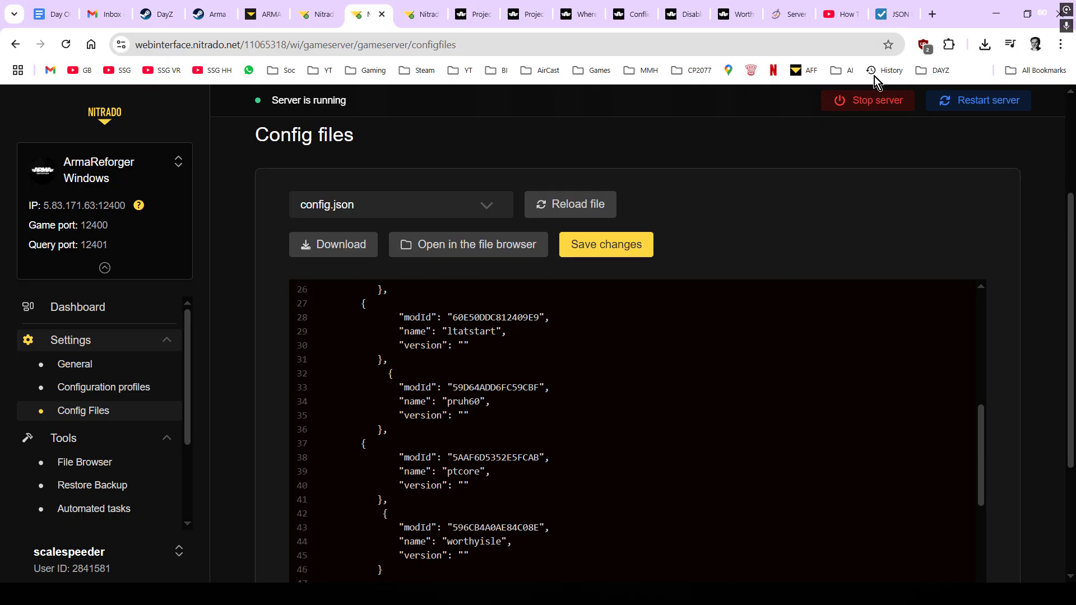
{"action": "left_click", "coordinate": [896, 16]}
{"action": "left_click", "coordinate": [362, 17]}
- Recheck the config.json mod entries, confirming five mods including worthyisle
{"action": "scroll", "coordinate": [603, 328], "scroll_direction": "down", "scroll_amount": 1}
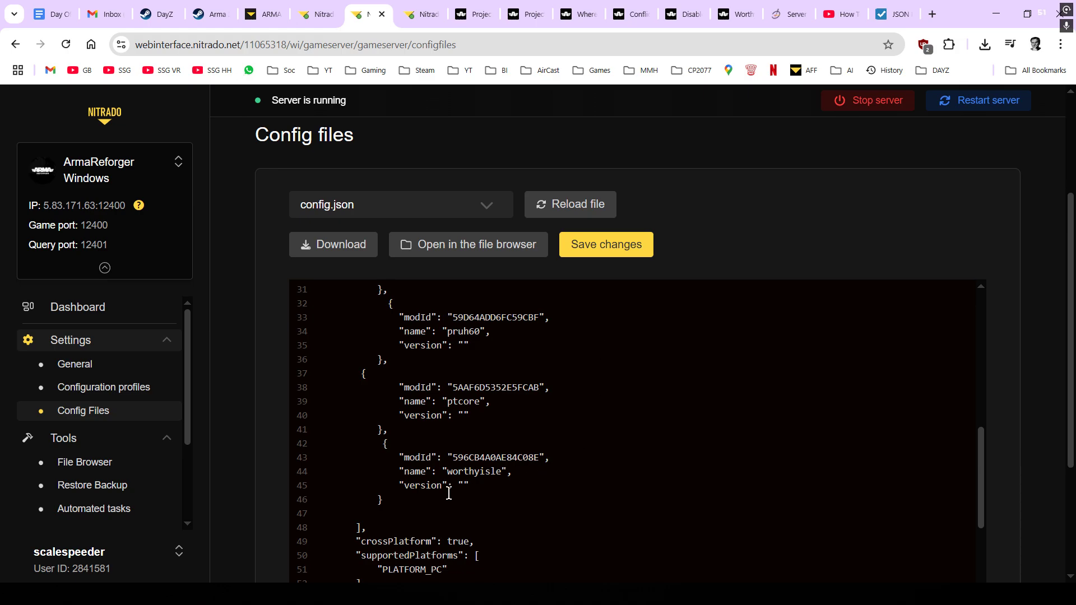
{"action": "scroll", "coordinate": [449, 494], "scroll_direction": "up", "scroll_amount": 5}
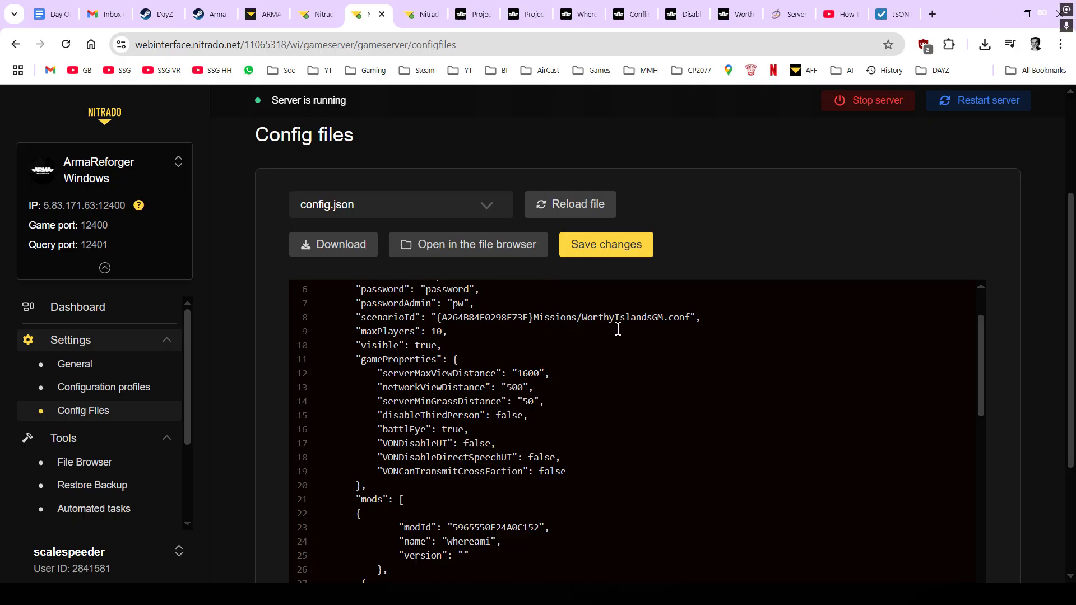
{"action": "scroll", "coordinate": [645, 415], "scroll_direction": "down", "scroll_amount": 3}
{"action": "scroll", "coordinate": [631, 446], "scroll_direction": "down", "scroll_amount": 3}
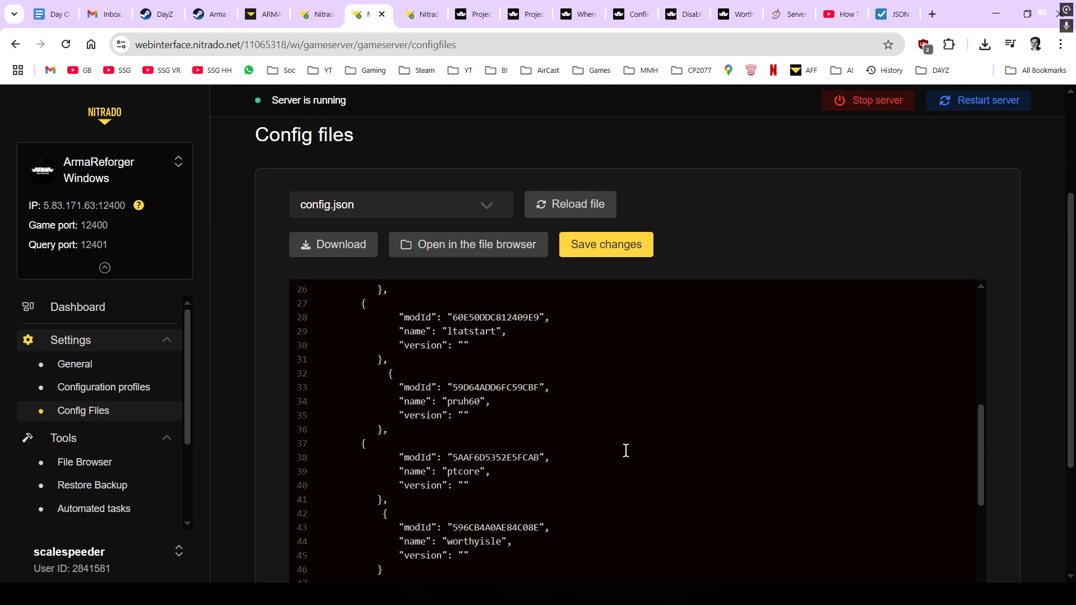
{"action": "scroll", "coordinate": [493, 415], "scroll_direction": "up", "scroll_amount": 3}
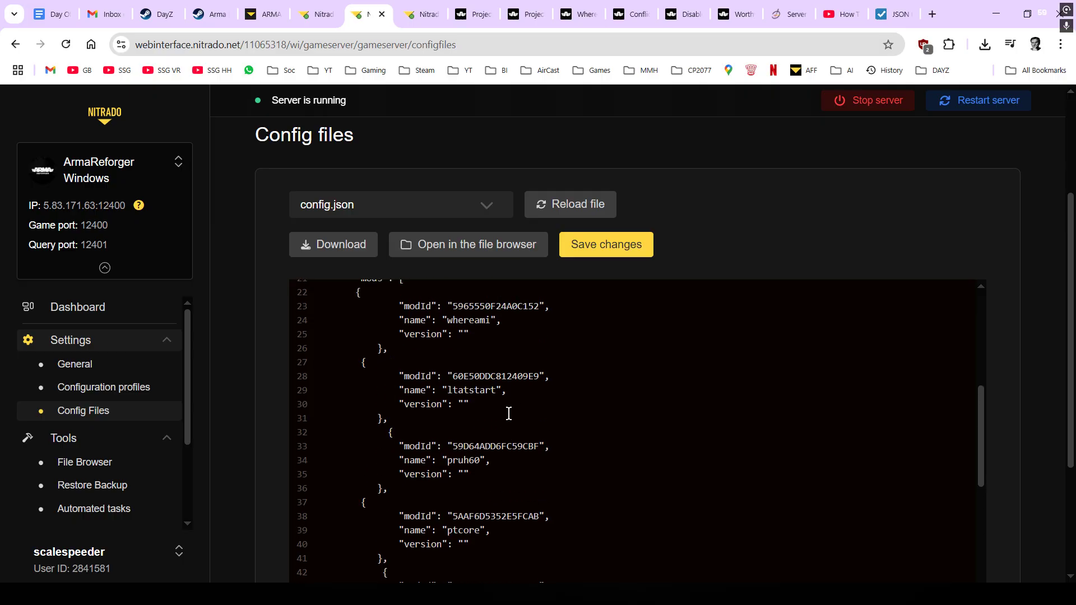
{"action": "scroll", "coordinate": [575, 447], "scroll_direction": "down", "scroll_amount": 2}
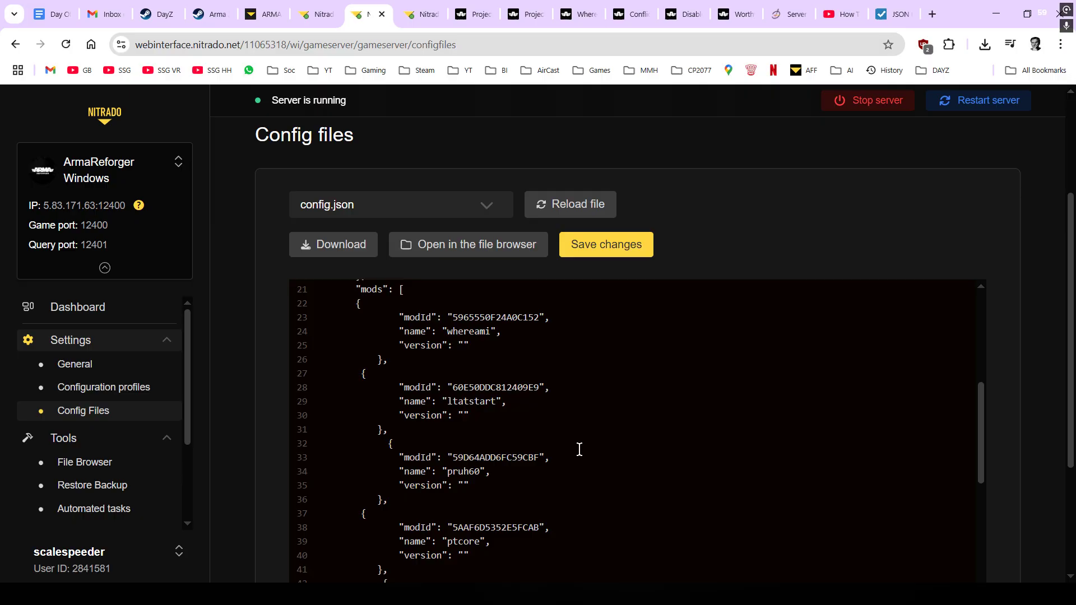
- Glance at the Project Redline - UH-60 page, then browse popular Workshop mods like STRYKER and AH-64D Apache
{"action": "left_click", "coordinate": [474, 14]}
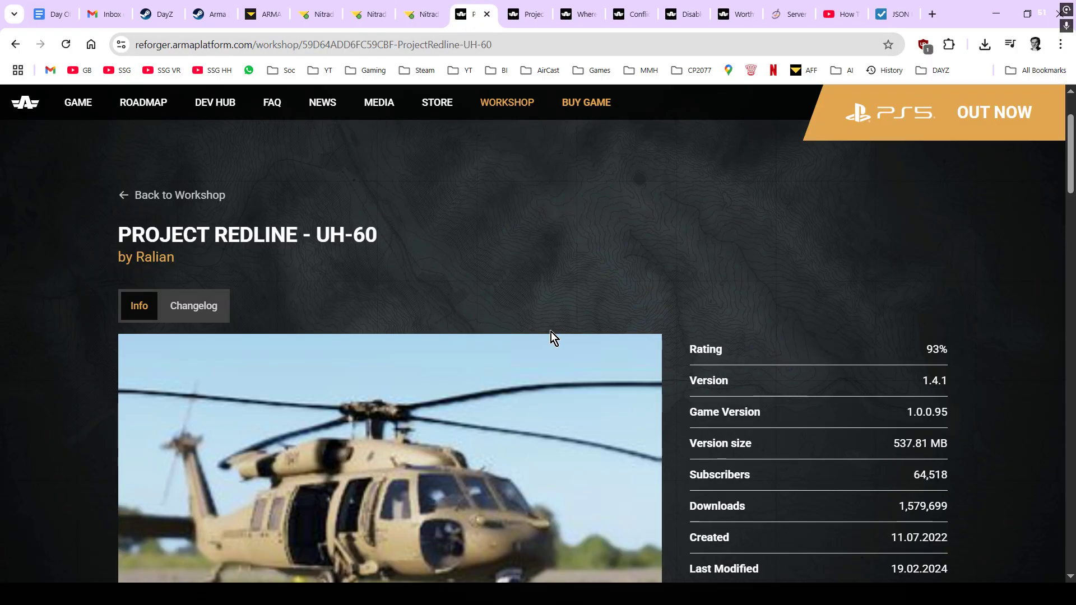
{"action": "scroll", "coordinate": [552, 331], "scroll_direction": "down", "scroll_amount": 1}
{"action": "scroll", "coordinate": [533, 336], "scroll_direction": "up", "scroll_amount": 2}
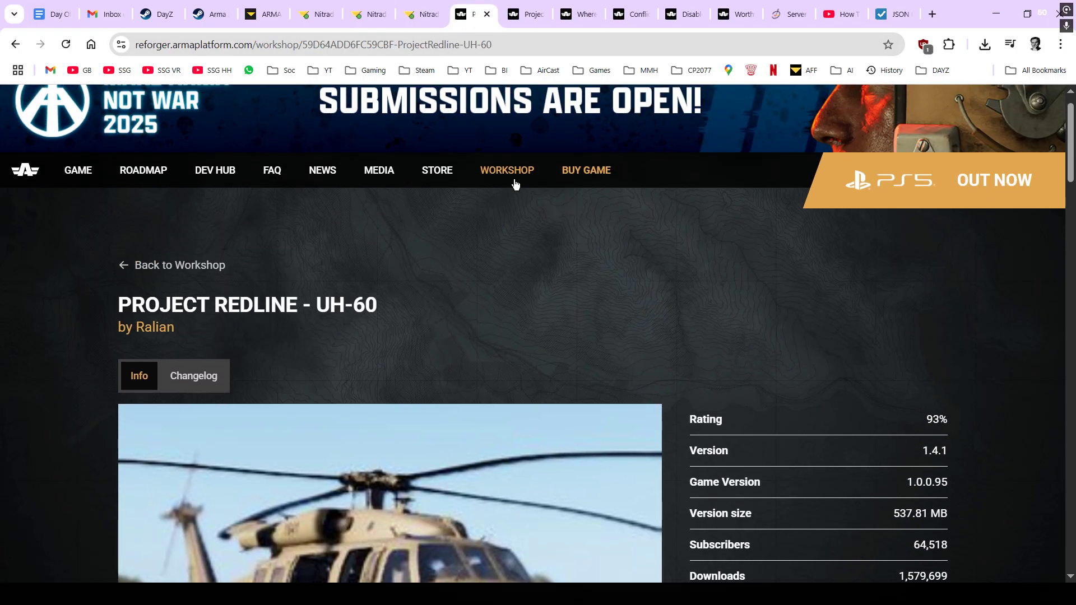
{"action": "left_click", "coordinate": [496, 252]}
{"action": "scroll", "coordinate": [460, 364], "scroll_direction": "down", "scroll_amount": 5}
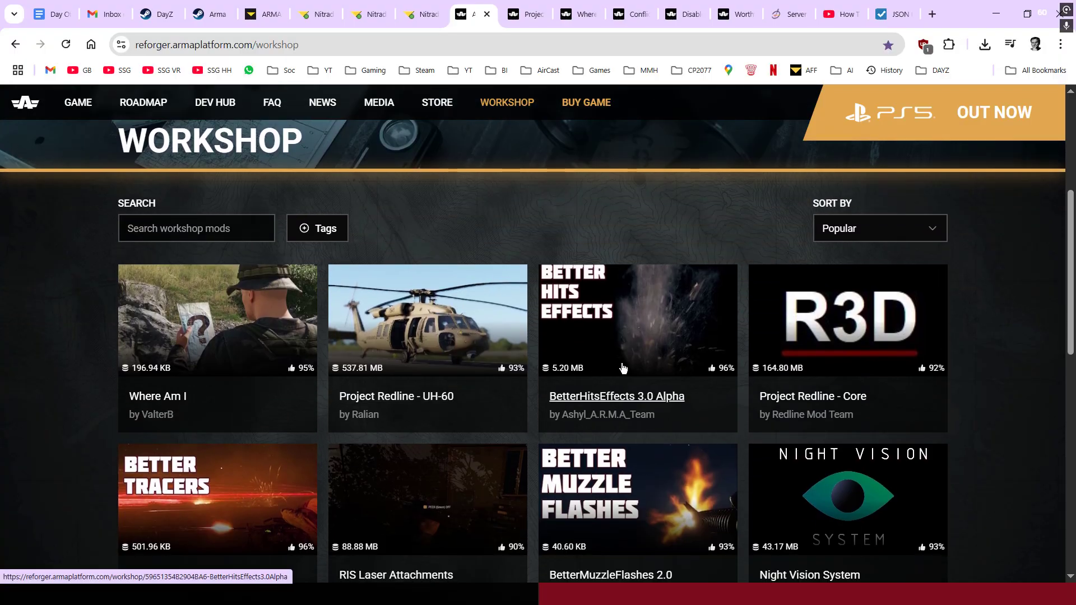
{"action": "scroll", "coordinate": [467, 379], "scroll_direction": "down", "scroll_amount": 5}
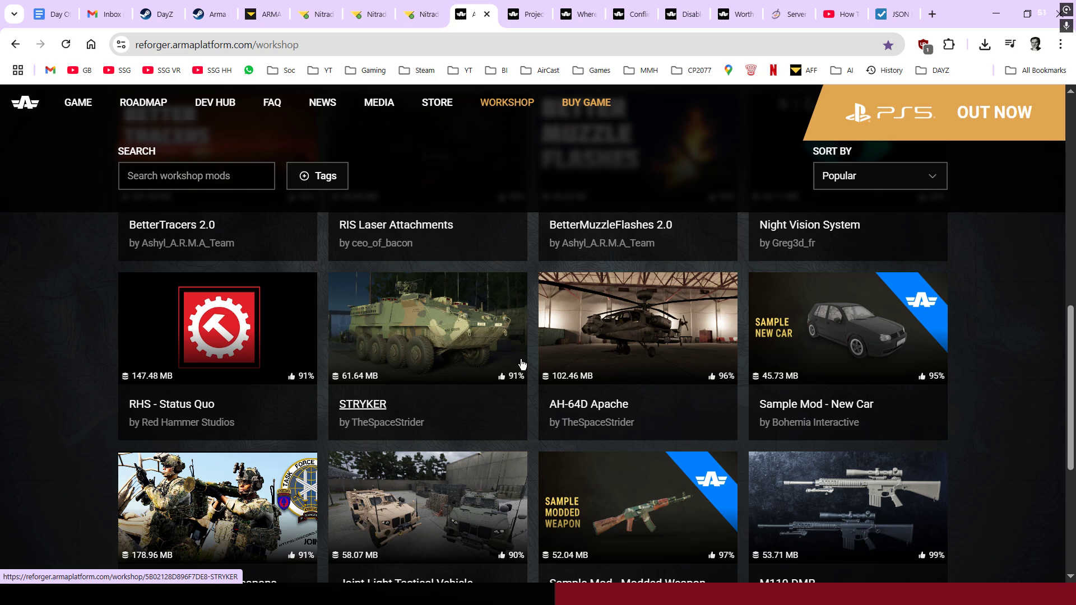
- Recheck the config.json mod list, then view the ARMA Reforger hosting offers for 10, 20 and 32 slots
{"action": "left_click", "coordinate": [366, 18]}
{"action": "scroll", "coordinate": [617, 392], "scroll_direction": "down", "scroll_amount": 2}
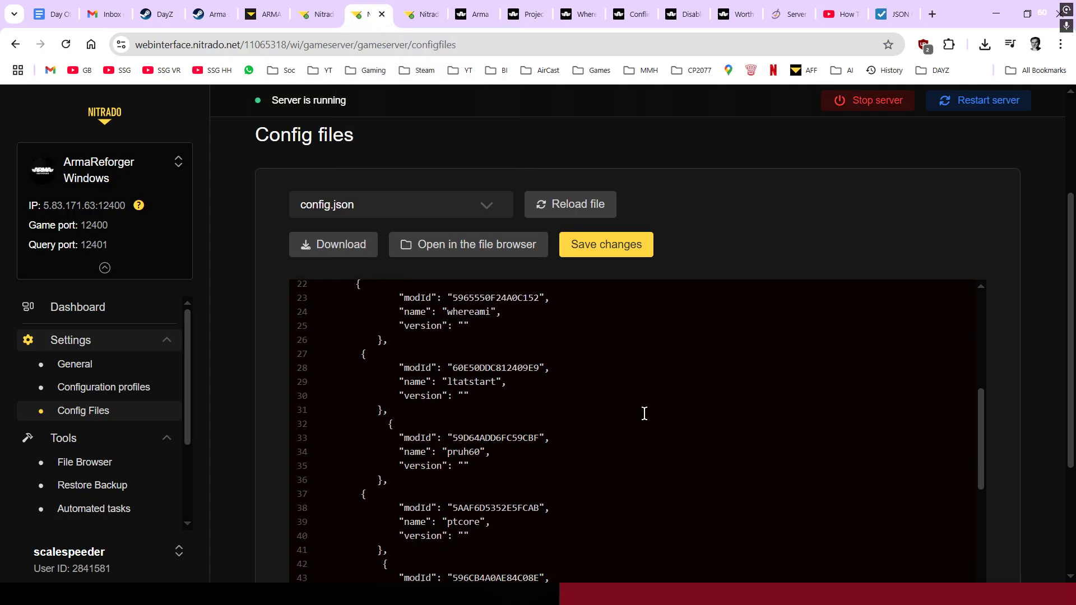
{"action": "left_click_drag", "start_coordinate": [1069, 360], "coordinate": [1067, 421]}
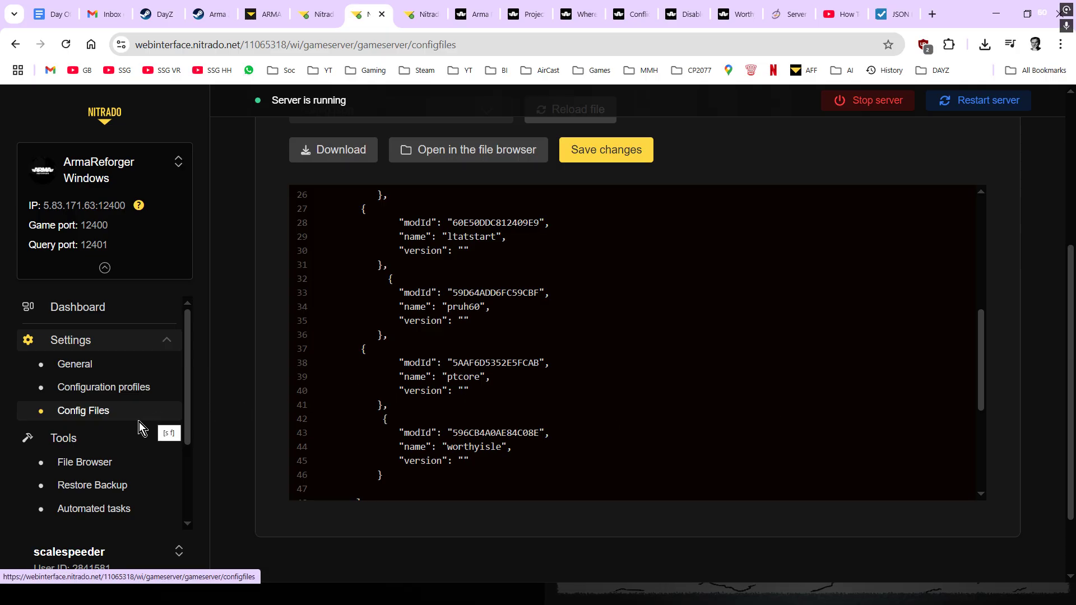
{"action": "scroll", "coordinate": [125, 449], "scroll_direction": "down", "scroll_amount": 3}
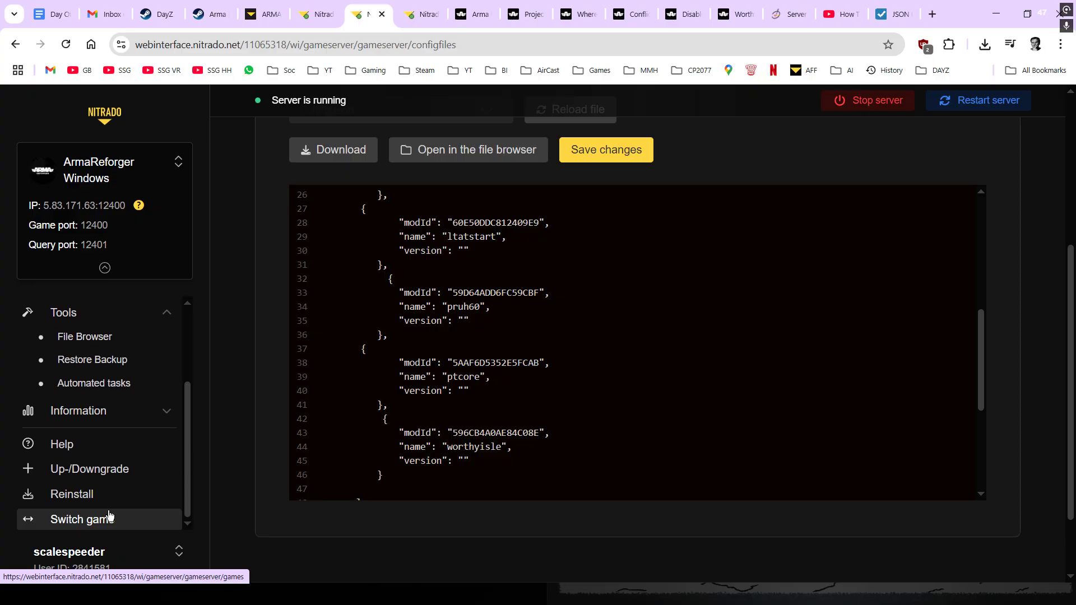
{"action": "scroll", "coordinate": [577, 458], "scroll_direction": "up", "scroll_amount": 1}
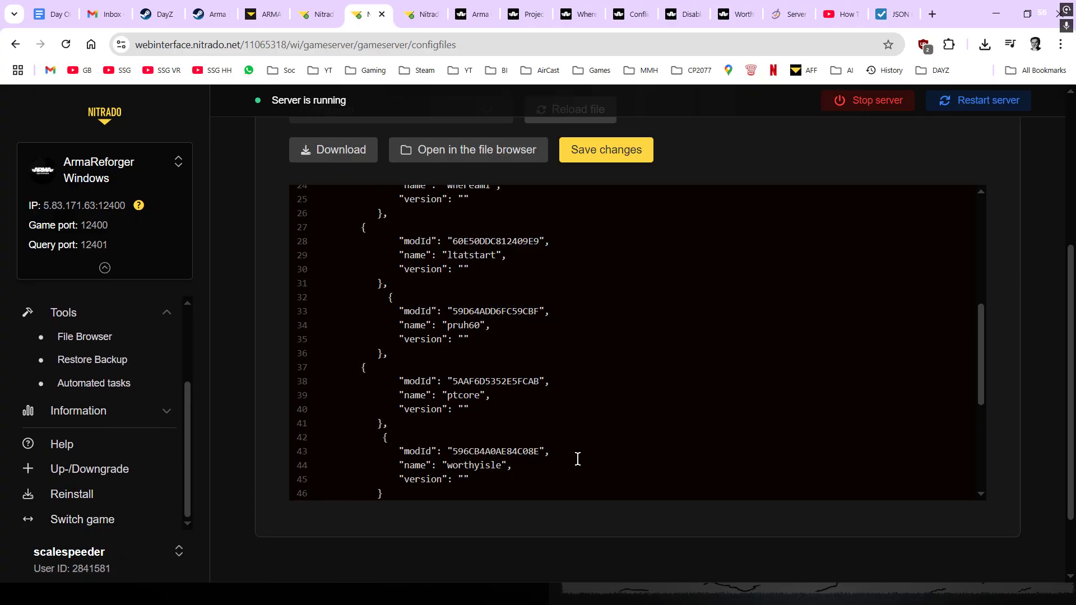
{"action": "scroll", "coordinate": [577, 459], "scroll_direction": "up", "scroll_amount": 2}
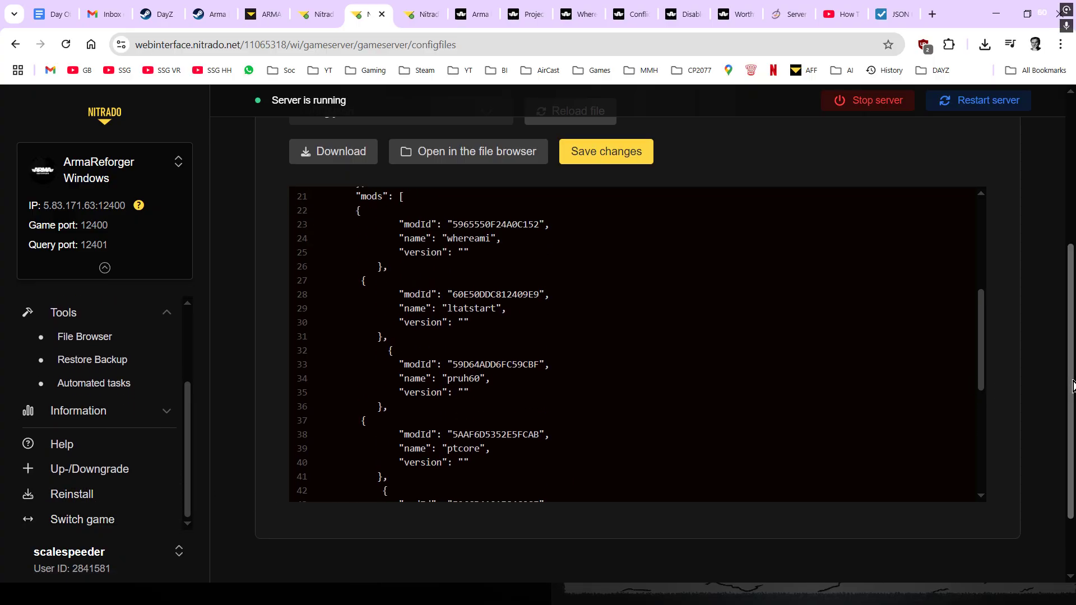
{"action": "left_click_drag", "start_coordinate": [1072, 387], "coordinate": [1065, 342]}
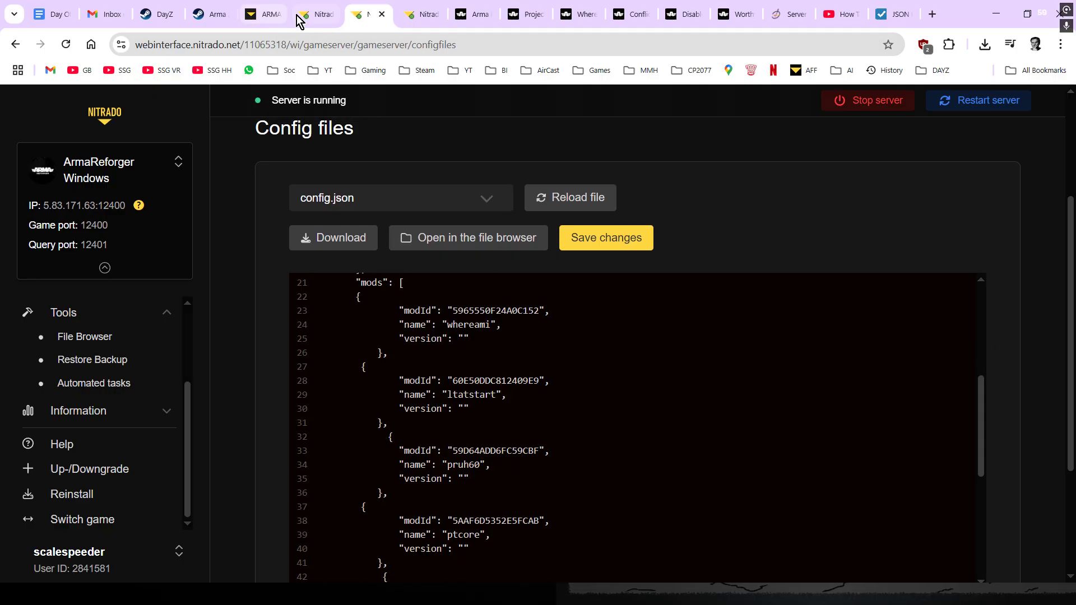
{"action": "left_click", "coordinate": [317, 16]}
{"action": "left_click", "coordinate": [266, 19]}
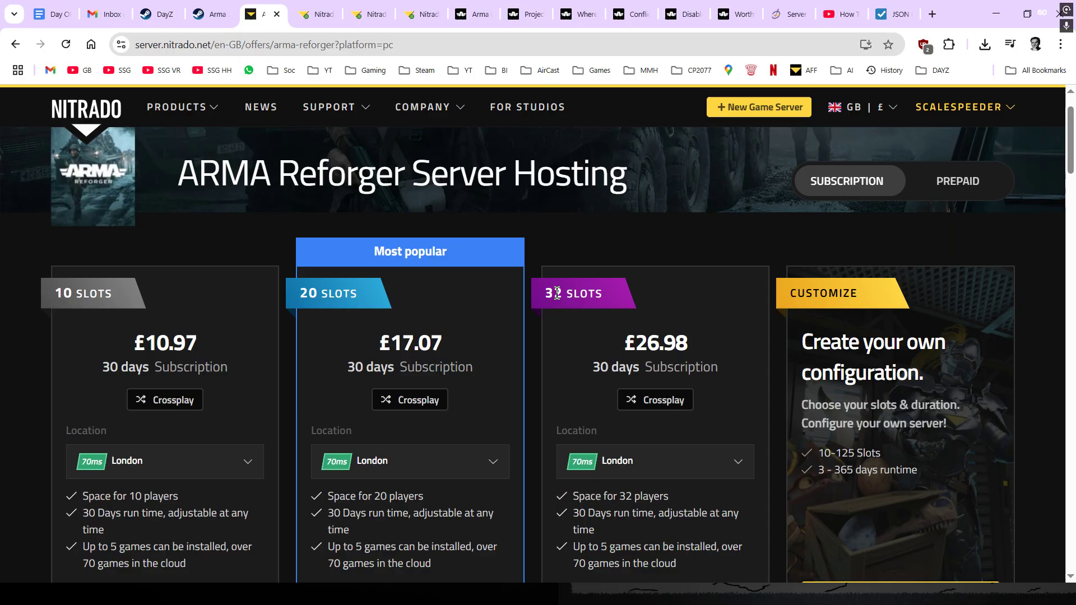